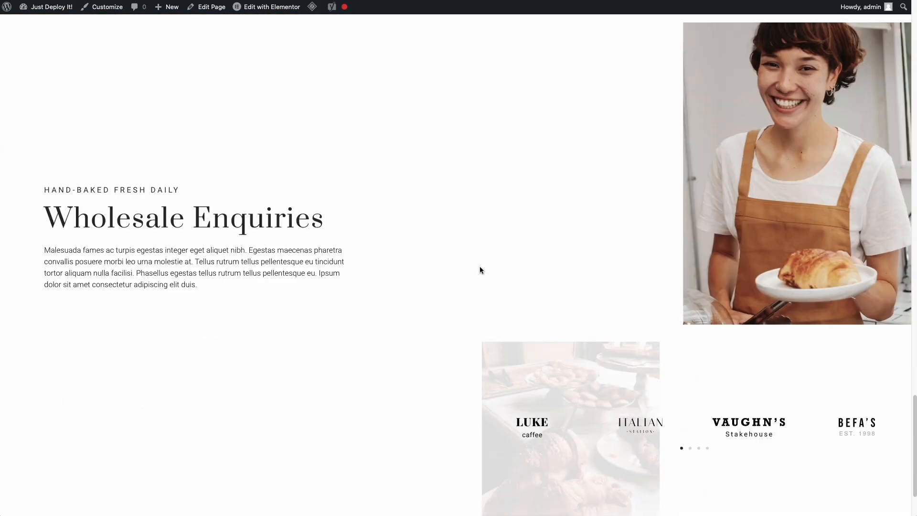
{"action": "scroll", "coordinate": [480, 270], "scroll_direction": "up", "scroll_amount": 12}
{"action": "scroll", "coordinate": [480, 270], "scroll_direction": "up", "scroll_amount": 15}
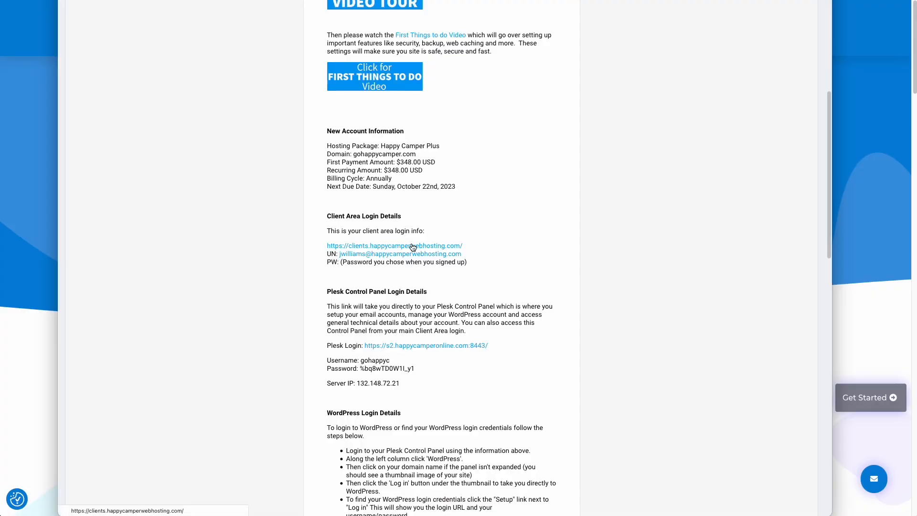
Open the client area from the login link in the welcome email and sign in with the filled-in credentials
{"action": "left_click", "coordinate": [415, 245]}
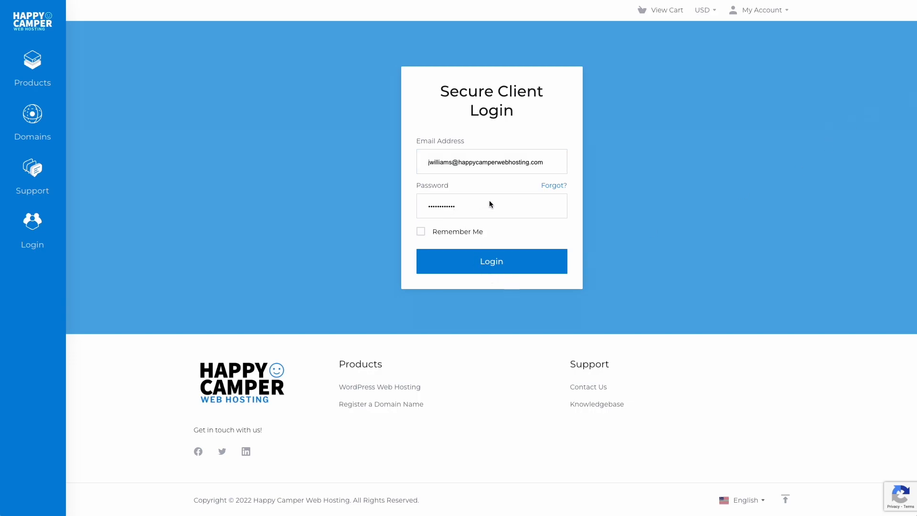
{"action": "left_click", "coordinate": [505, 258]}
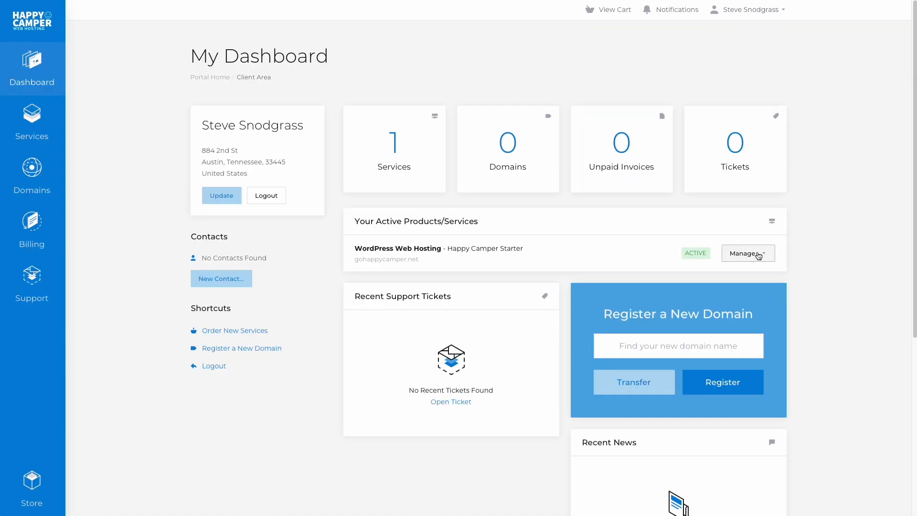
Open the Plesk control panel for the WordPress Web Hosting service and go to its WP Toolkit
{"action": "left_click", "coordinate": [759, 256]}
{"action": "left_click", "coordinate": [744, 274]}
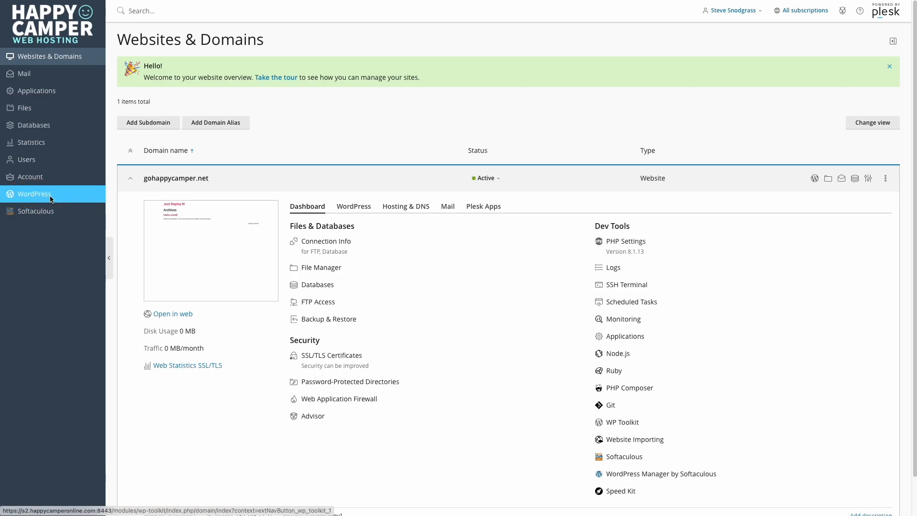
{"action": "left_click", "coordinate": [51, 199]}
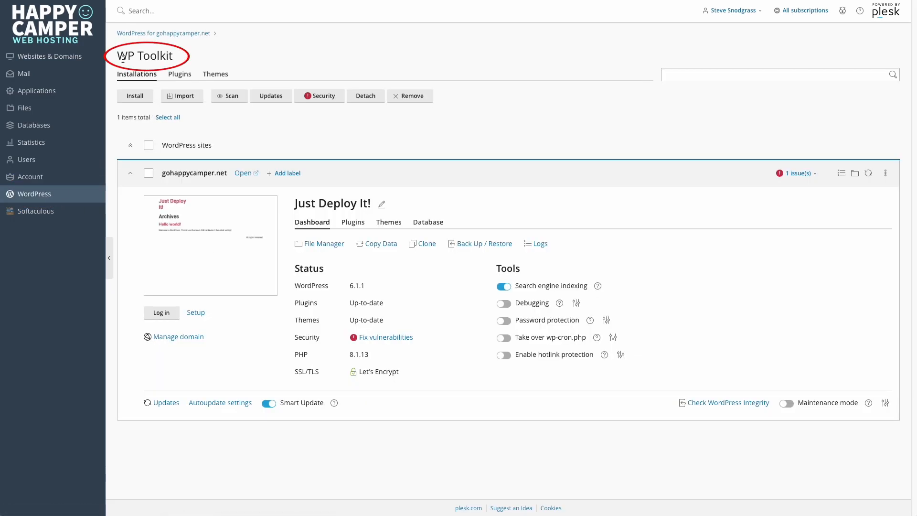
Log in to the gohappycamper.net WordPress site directly from WP Toolkit
{"action": "left_click", "coordinate": [163, 318]}
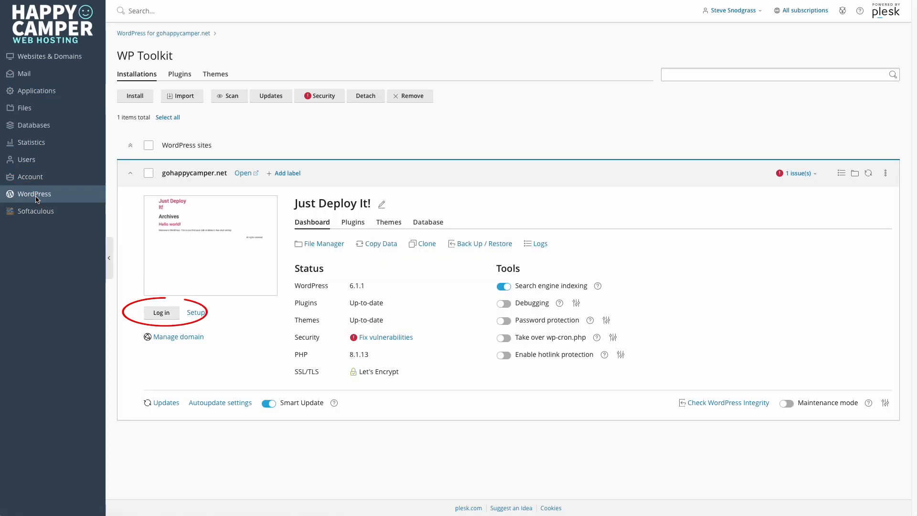
{"action": "left_click", "coordinate": [157, 313]}
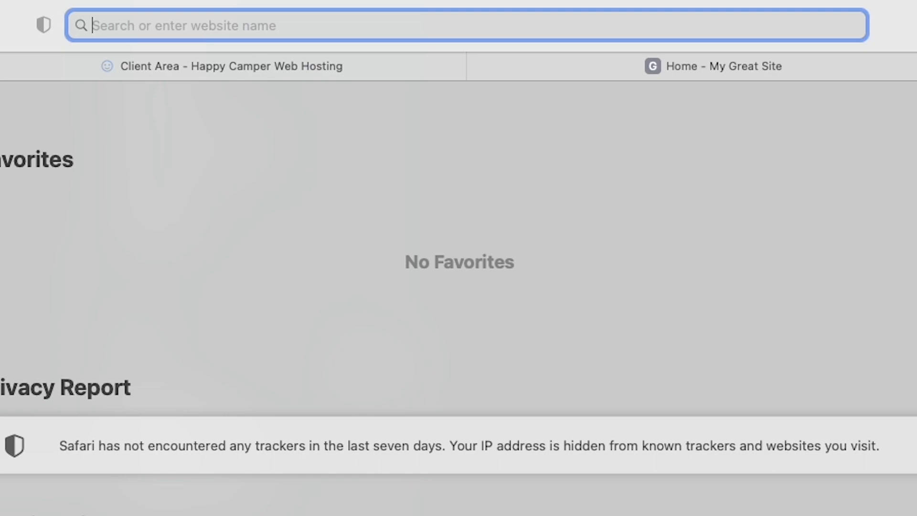
Enter gohappycamper.net/wp-admin as the web address for the WordPress login page
{"action": "type", "text": "go"}
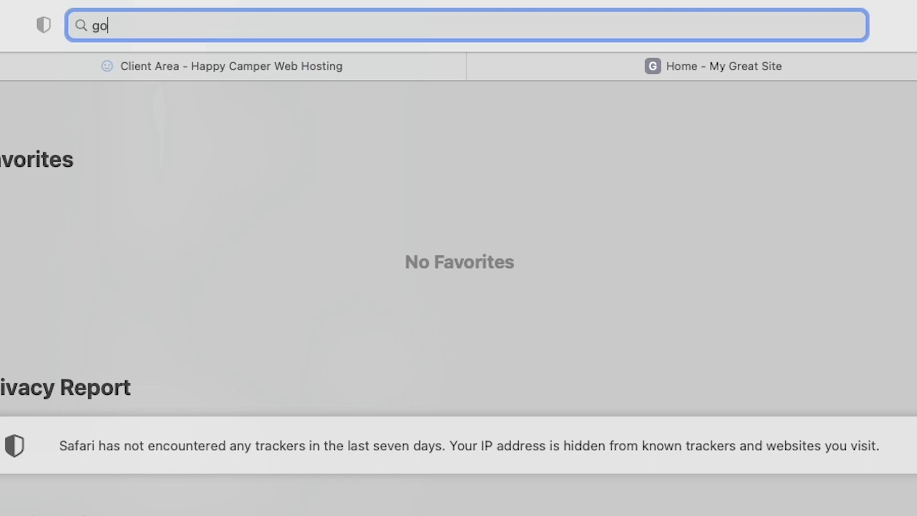
{"action": "type", "text": "happycamper.net/wp-admi"}
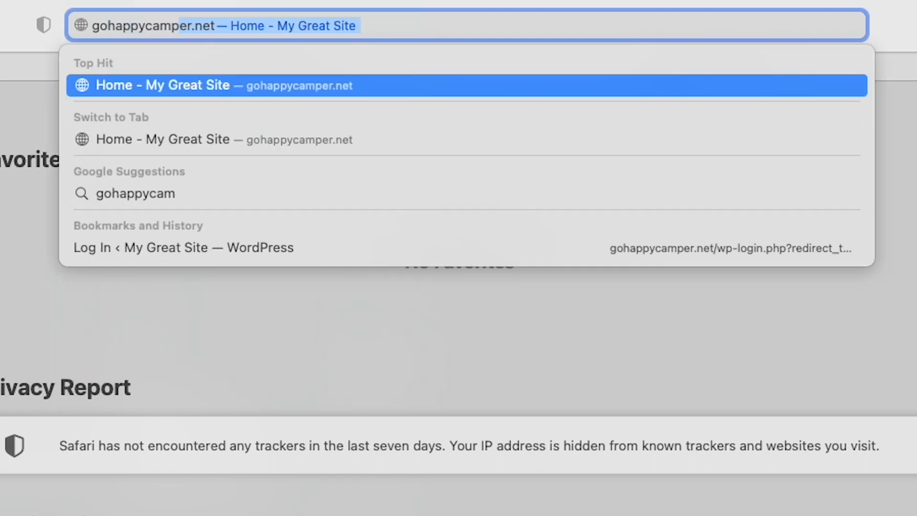
{"action": "type", "text": "n"}
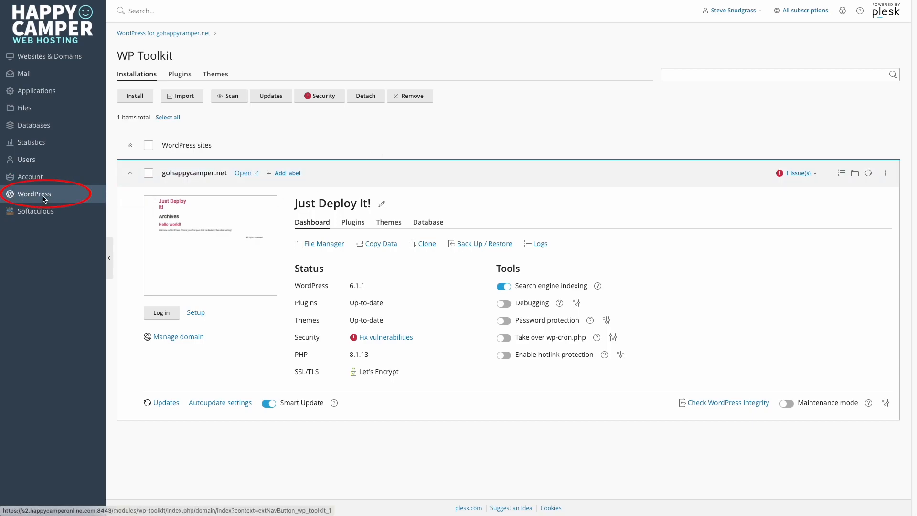
Open the WordPress site's login setup, reveal the current password, and select the administrator username and password for copying
{"action": "left_click", "coordinate": [199, 317]}
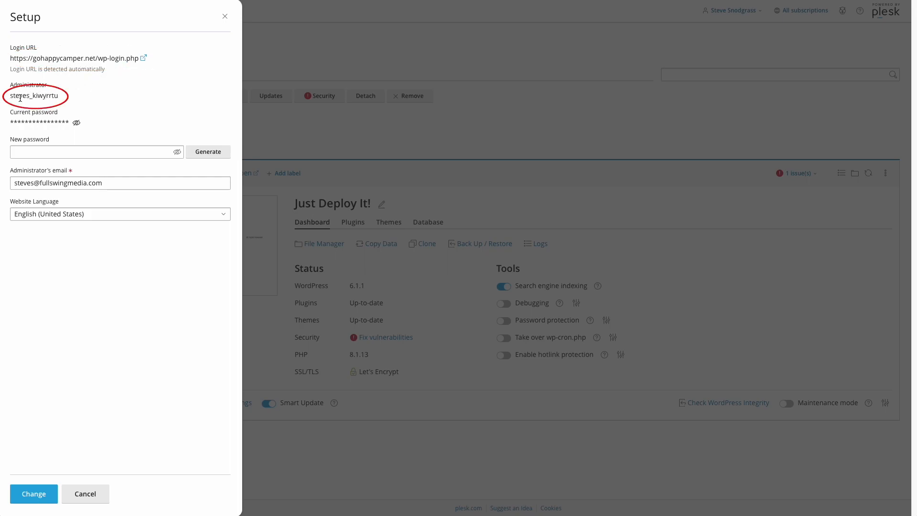
{"action": "left_click", "coordinate": [76, 123]}
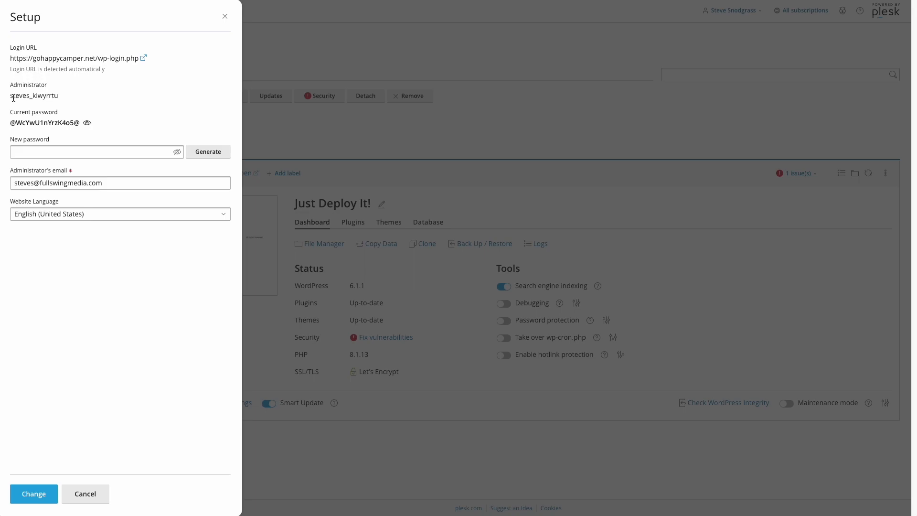
{"action": "left_click_drag", "start_coordinate": [10, 97], "coordinate": [60, 96]}
{"action": "left_click_drag", "start_coordinate": [10, 124], "coordinate": [79, 124]}
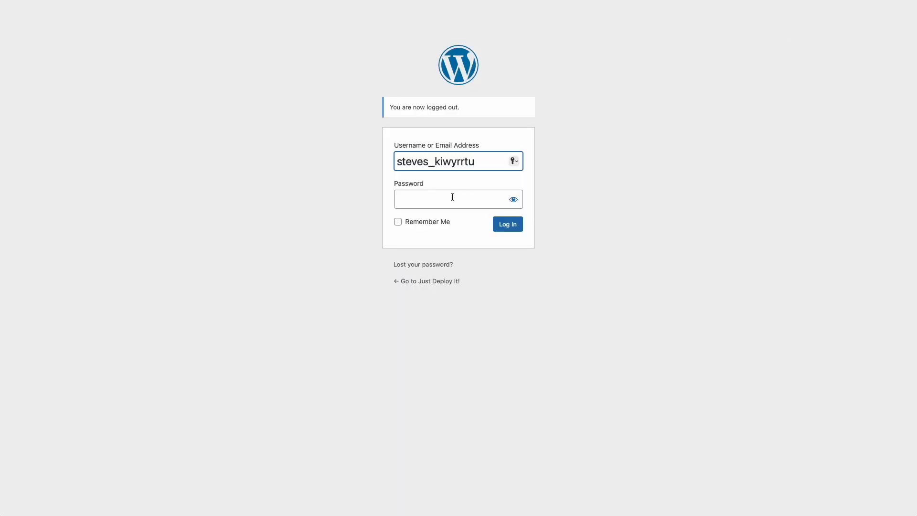
Paste the WordPress account password, enable Remember Me, log in, and save the password in iCloud Keychain
{"action": "left_click", "coordinate": [452, 198]}
{"action": "key", "text": "super+v"}
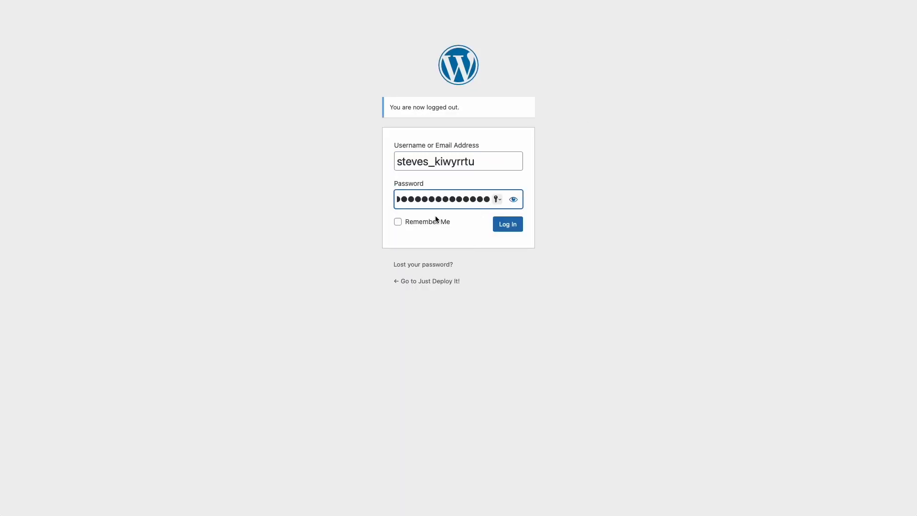
{"action": "left_click", "coordinate": [398, 222]}
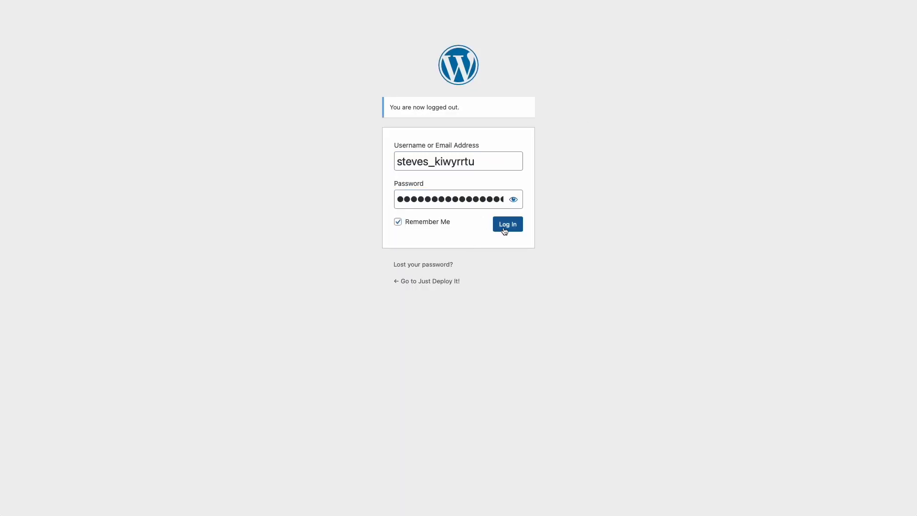
{"action": "left_click", "coordinate": [503, 228]}
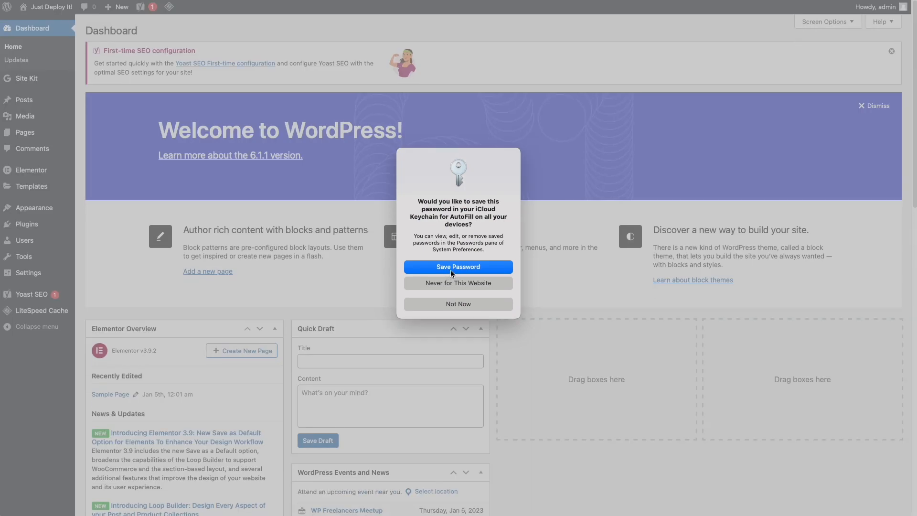
{"action": "left_click", "coordinate": [451, 270]}
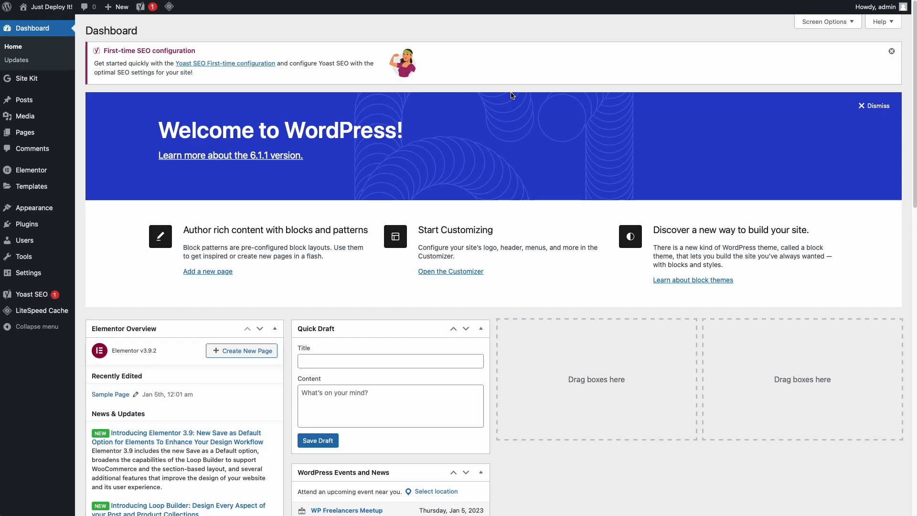
Look over the Posts, Pages, Plugins and Tools sections of the WordPress admin
{"action": "mouse_move", "coordinate": [43, 105]}
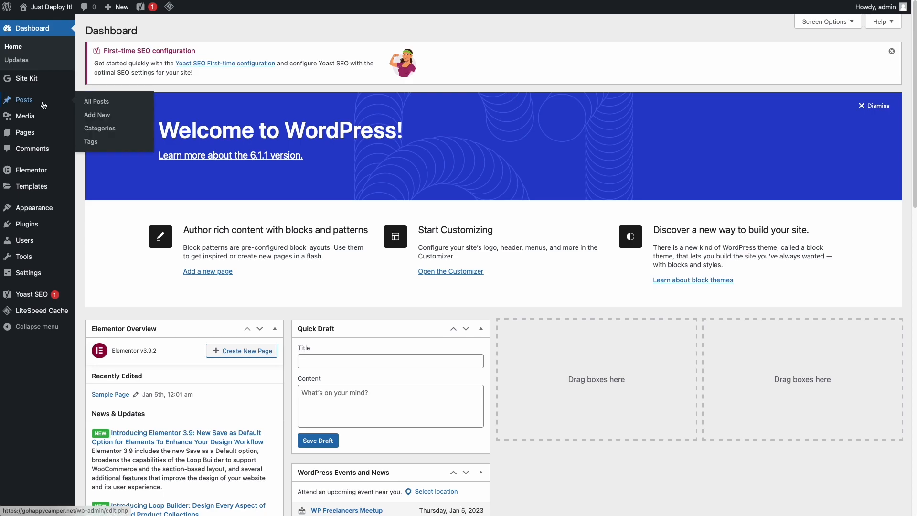
{"action": "mouse_move", "coordinate": [38, 132]}
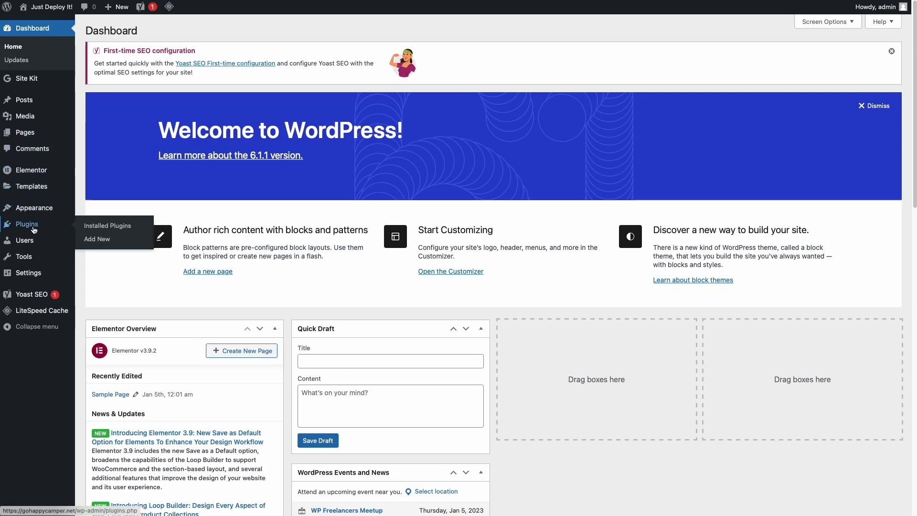
{"action": "mouse_move", "coordinate": [27, 258]}
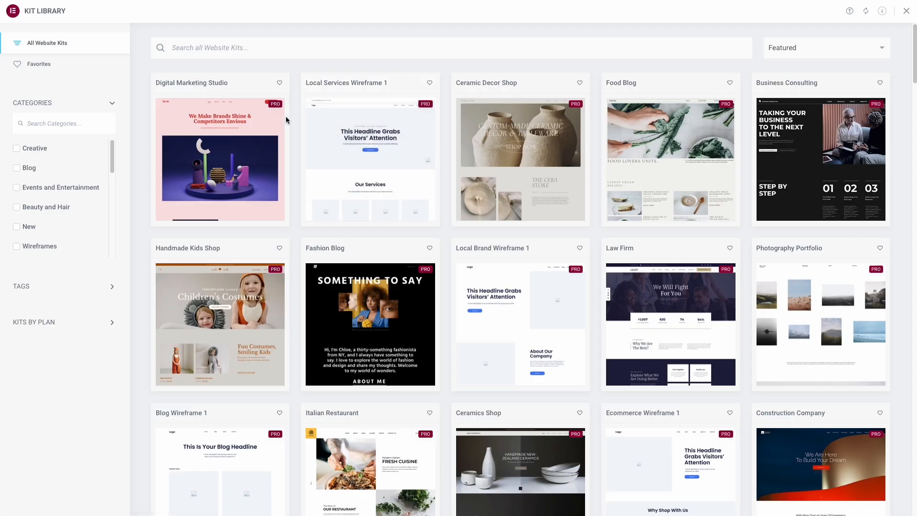
Look over the Pro website kits in the Kit Library and the Get In Touch page in the Elementor editor
{"action": "mouse_move", "coordinate": [277, 113]}
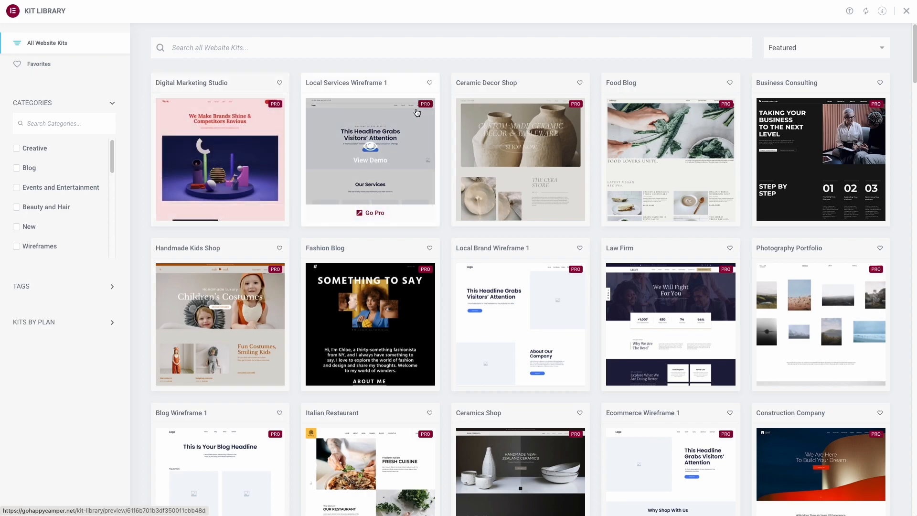
{"action": "mouse_move", "coordinate": [573, 109]}
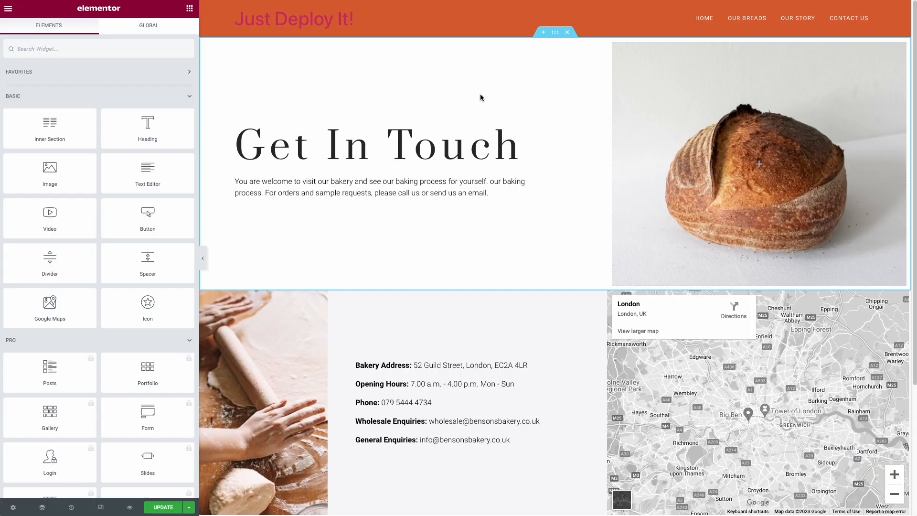
{"action": "scroll", "coordinate": [559, 248], "scroll_direction": "down", "scroll_amount": 3}
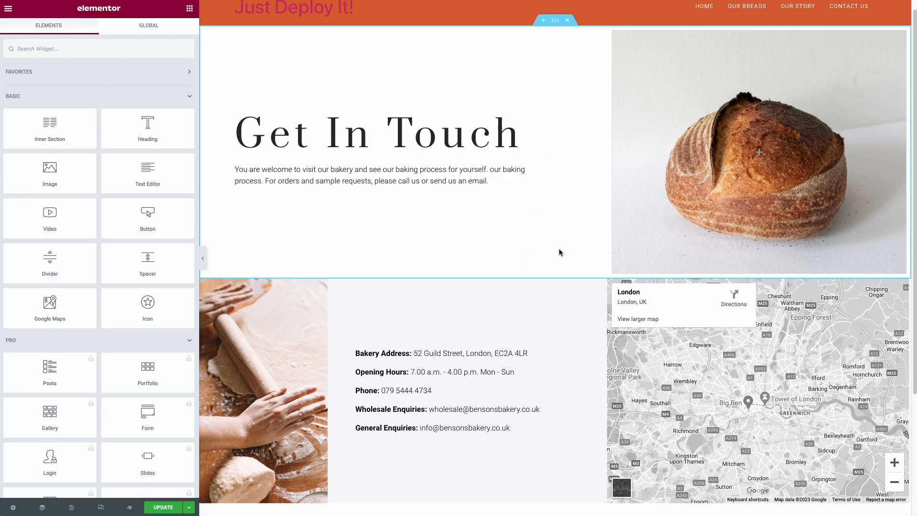
{"action": "scroll", "coordinate": [559, 248], "scroll_direction": "up", "scroll_amount": 4}
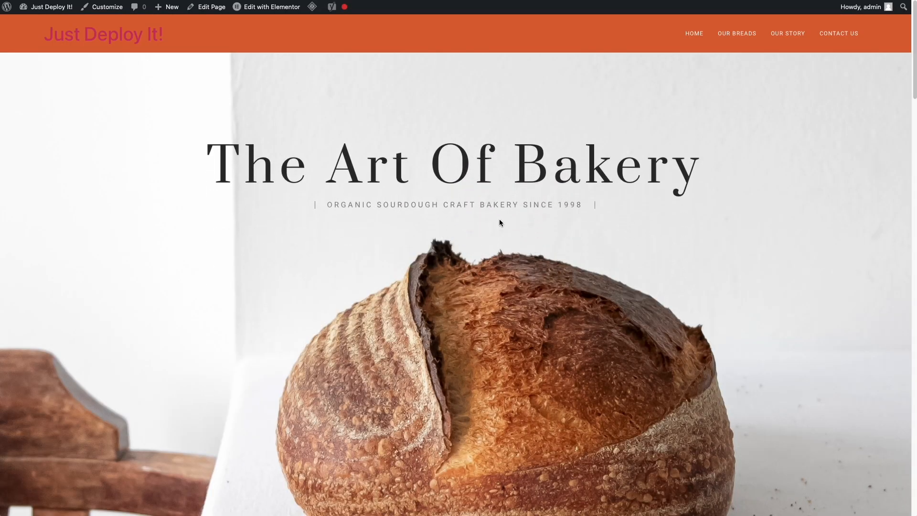
Review the bakery site's home page down to the Sourdough Bread section and return to its header
{"action": "scroll", "coordinate": [501, 222], "scroll_direction": "down", "scroll_amount": 5}
{"action": "scroll", "coordinate": [500, 222], "scroll_direction": "down", "scroll_amount": 15}
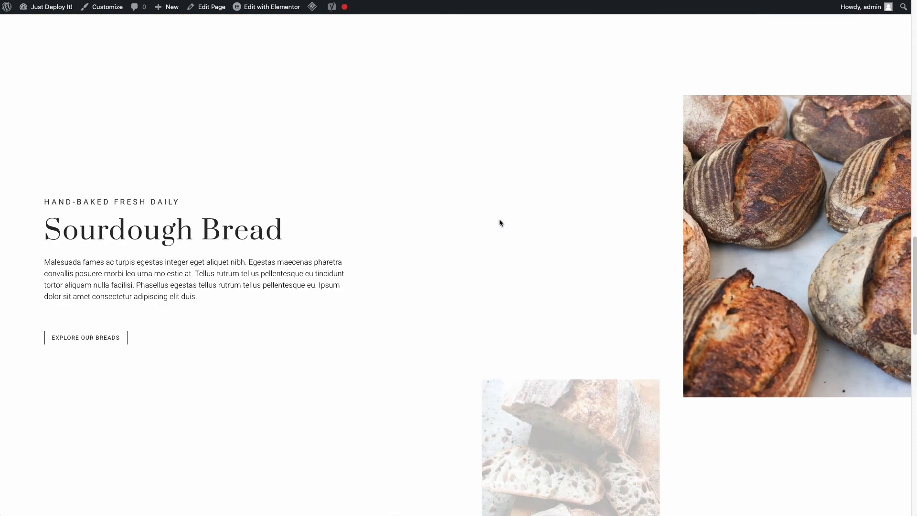
{"action": "scroll", "coordinate": [499, 222], "scroll_direction": "up", "scroll_amount": 20}
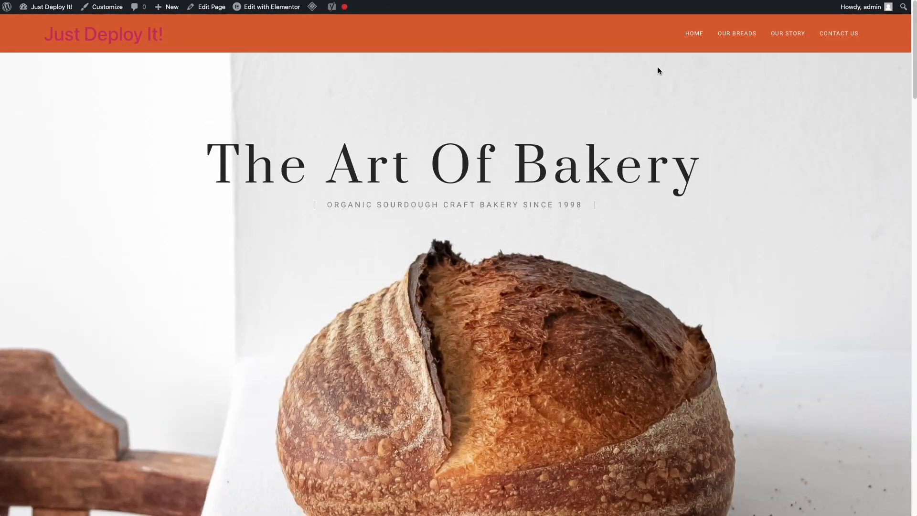
Open the Our Breads page and review its bread listings and Wholesale Enquiries section
{"action": "left_click", "coordinate": [731, 35]}
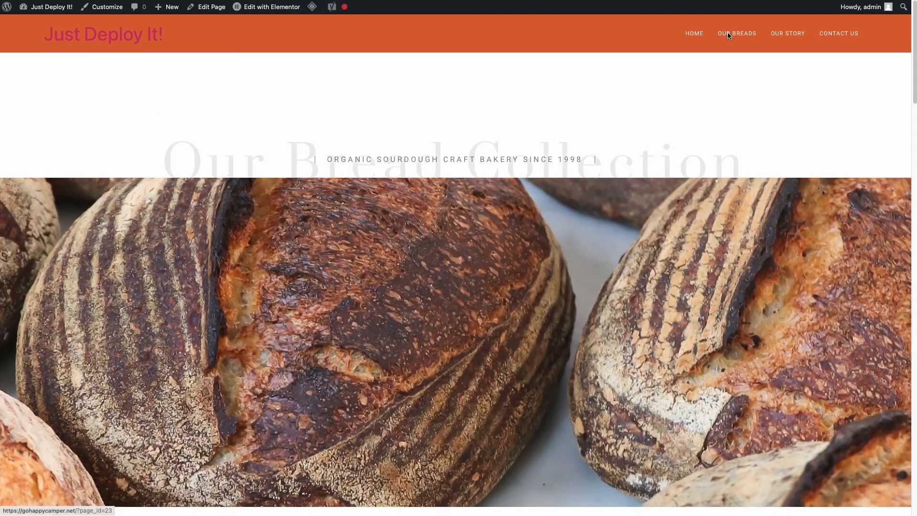
{"action": "scroll", "coordinate": [500, 216], "scroll_direction": "down", "scroll_amount": 15}
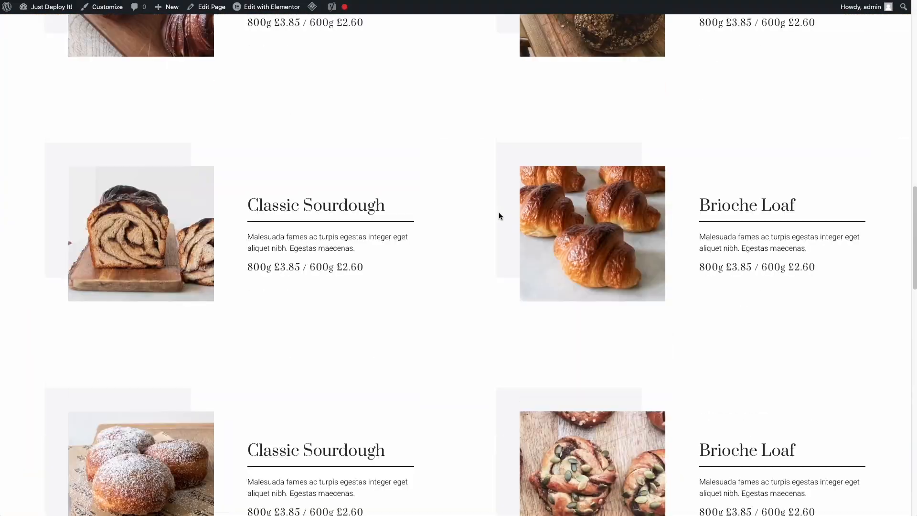
{"action": "scroll", "coordinate": [480, 269], "scroll_direction": "down", "scroll_amount": 5}
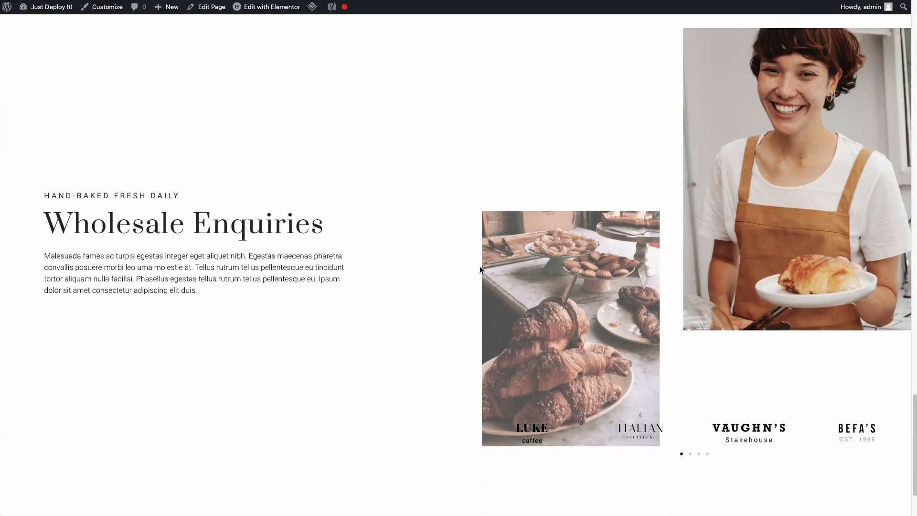
{"action": "scroll", "coordinate": [480, 270], "scroll_direction": "up", "scroll_amount": 10}
{"action": "scroll", "coordinate": [480, 270], "scroll_direction": "up", "scroll_amount": 10}
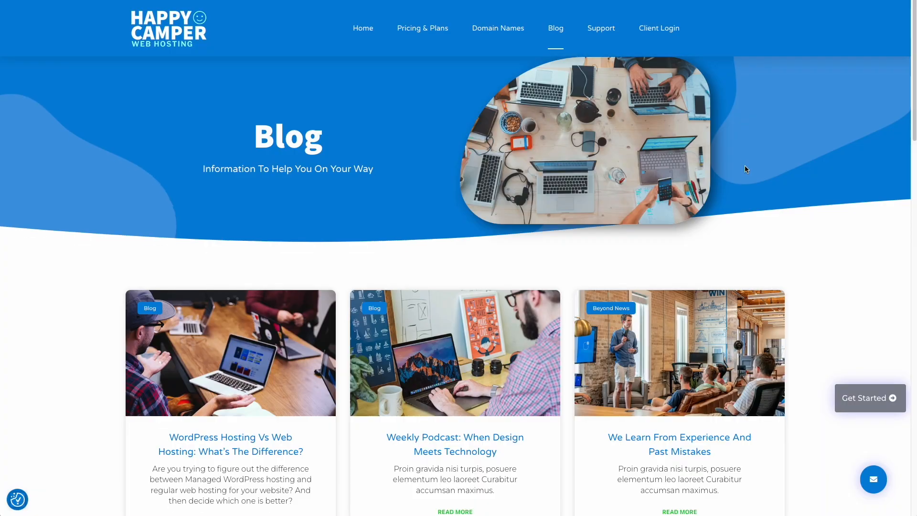
Browse the post cards on the Happy Camper blog page through to the last article
{"action": "scroll", "coordinate": [744, 165], "scroll_direction": "down", "scroll_amount": 3}
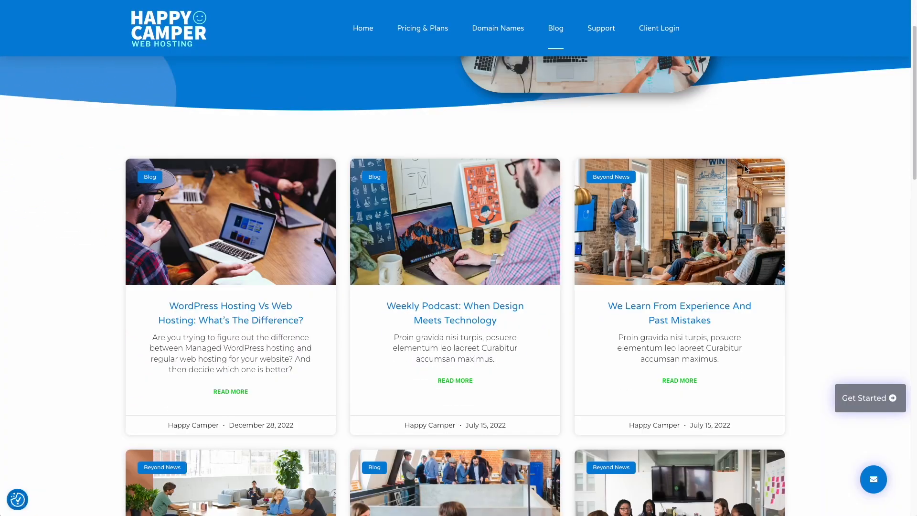
{"action": "scroll", "coordinate": [745, 168], "scroll_direction": "down", "scroll_amount": 5}
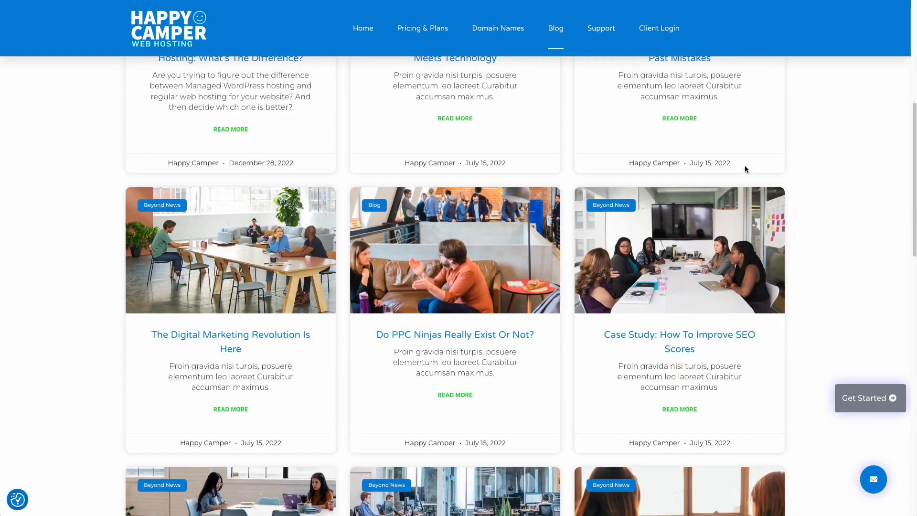
{"action": "scroll", "coordinate": [745, 168], "scroll_direction": "down", "scroll_amount": 10}
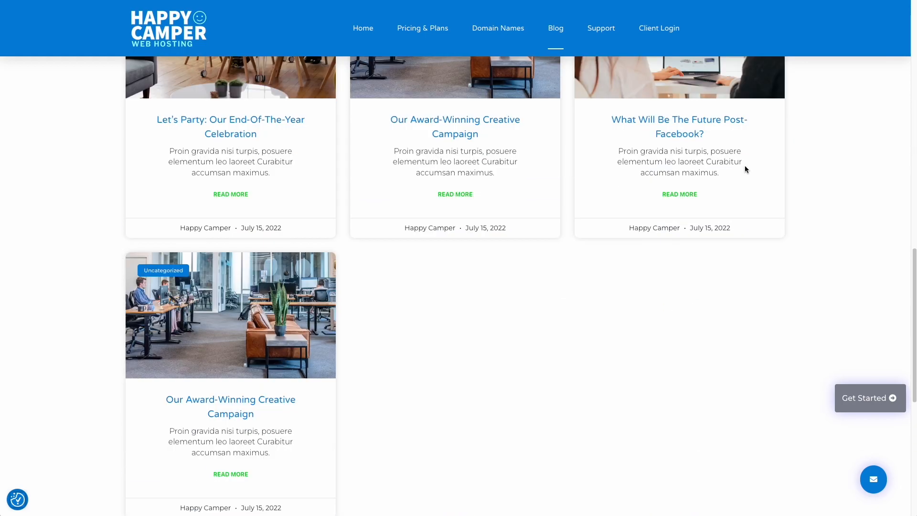
{"action": "scroll", "coordinate": [744, 165], "scroll_direction": "down", "scroll_amount": 2}
{"action": "scroll", "coordinate": [744, 166], "scroll_direction": "up", "scroll_amount": 10}
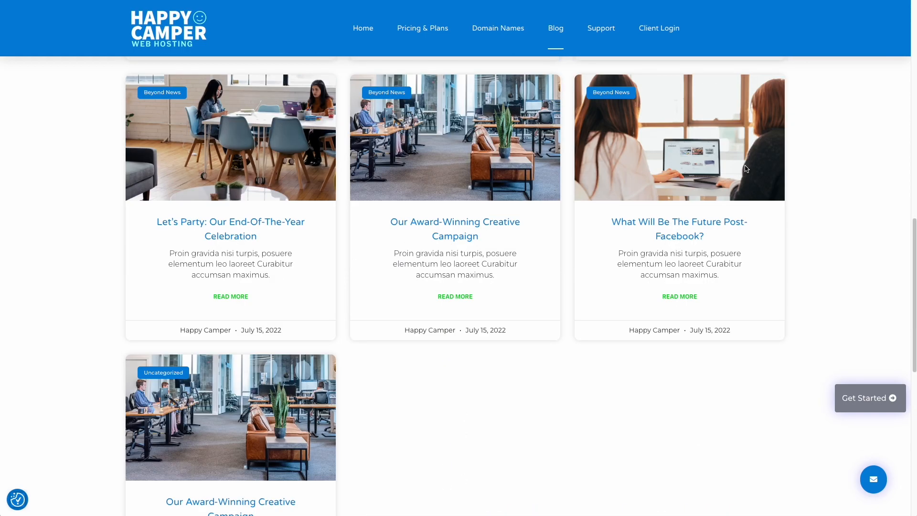
{"action": "scroll", "coordinate": [744, 169], "scroll_direction": "up", "scroll_amount": 5}
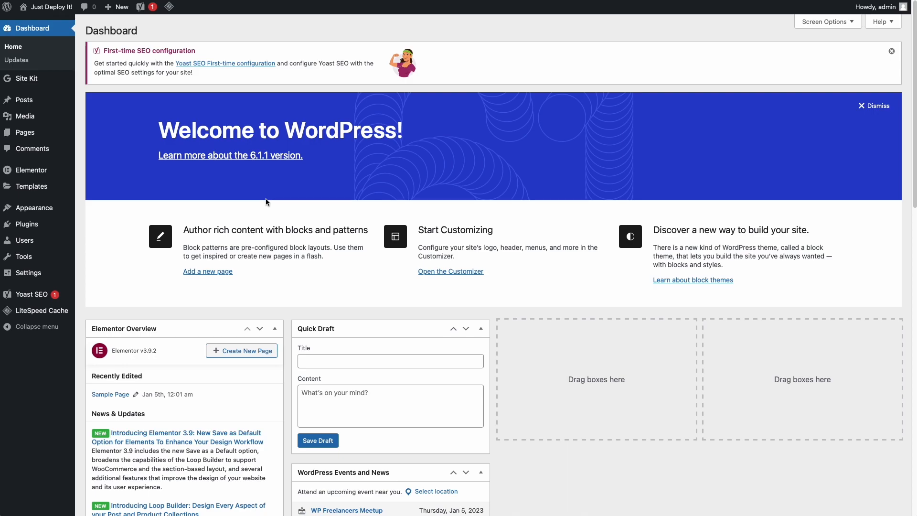
Open the Elementor Kit Library, filter the website kits by the Free plan and look over the matching kits
{"action": "left_click", "coordinate": [23, 100]}
{"action": "mouse_move", "coordinate": [36, 218]}
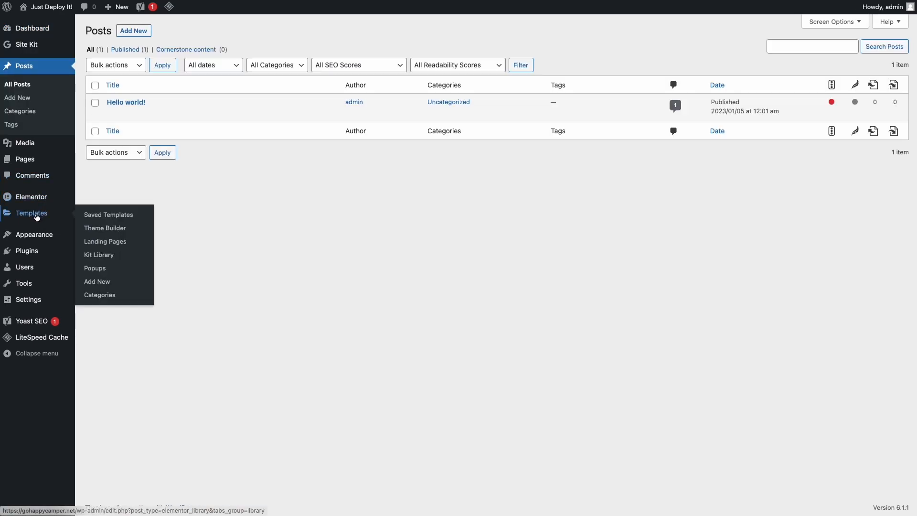
{"action": "left_click", "coordinate": [105, 256]}
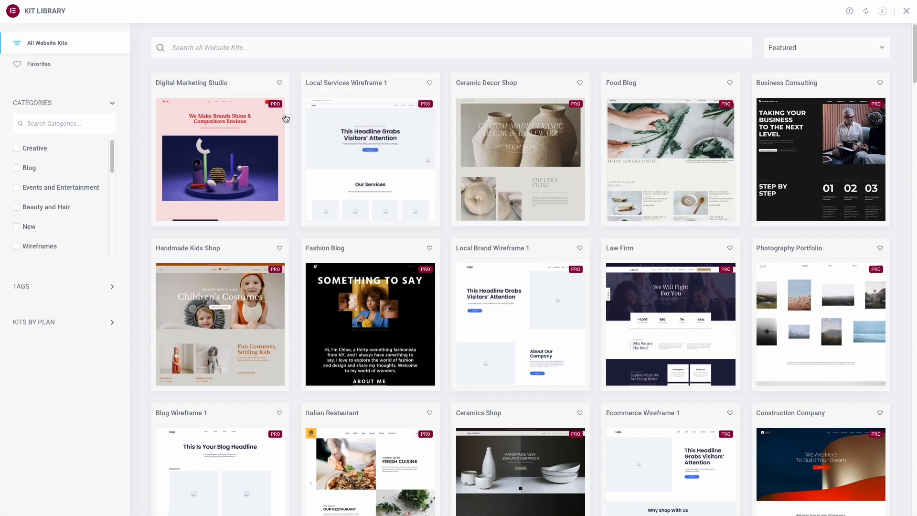
{"action": "mouse_move", "coordinate": [278, 114]}
{"action": "mouse_move", "coordinate": [573, 109]}
{"action": "left_click", "coordinate": [107, 328]}
{"action": "left_click", "coordinate": [16, 342]}
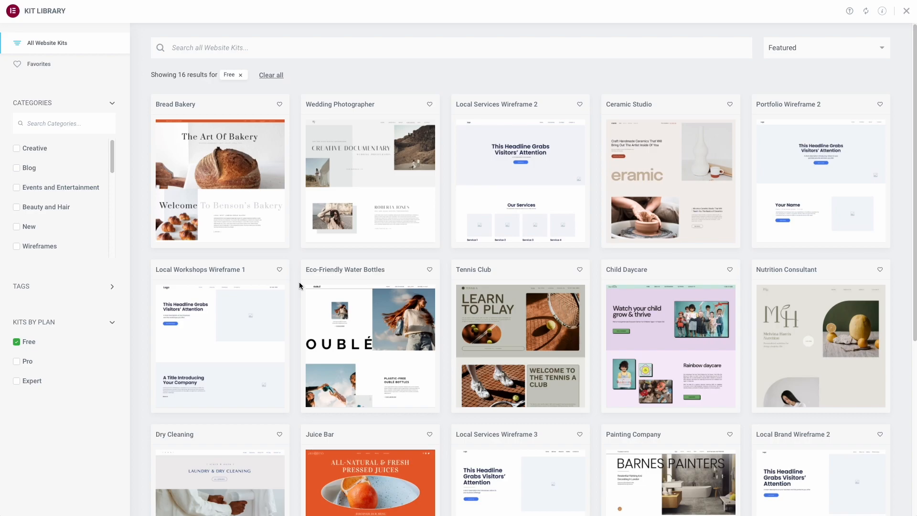
{"action": "scroll", "coordinate": [299, 285], "scroll_direction": "down", "scroll_amount": 5}
{"action": "scroll", "coordinate": [299, 286], "scroll_direction": "up", "scroll_amount": 5}
Preview the Bread Bakery kit's demo and review its home page down to the Sourdough Bread section
{"action": "mouse_move", "coordinate": [219, 182]}
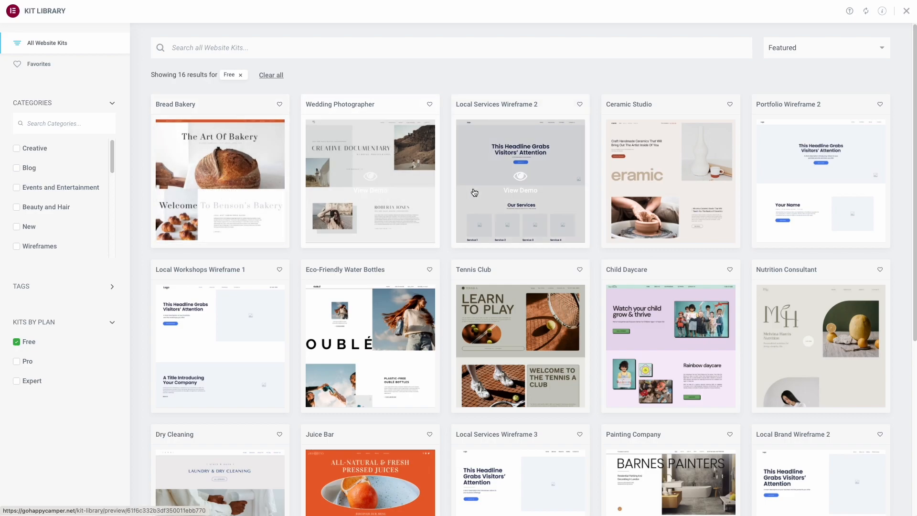
{"action": "left_click", "coordinate": [223, 192]}
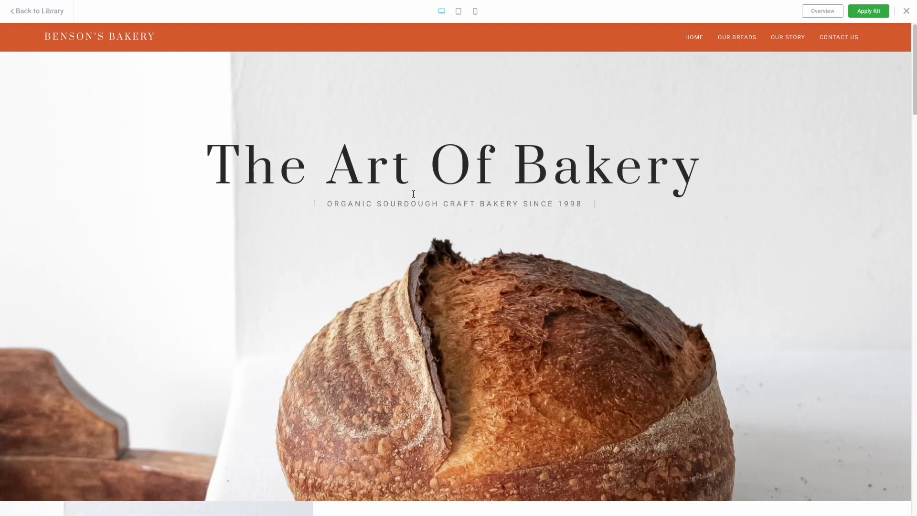
{"action": "scroll", "coordinate": [463, 190], "scroll_direction": "down", "scroll_amount": 3}
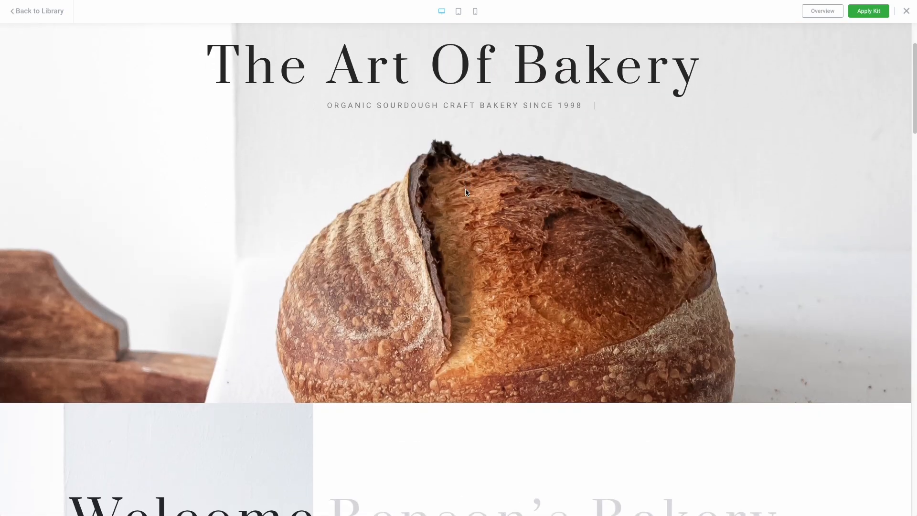
{"action": "scroll", "coordinate": [466, 189], "scroll_direction": "up", "scroll_amount": 3}
{"action": "scroll", "coordinate": [466, 189], "scroll_direction": "down", "scroll_amount": 3}
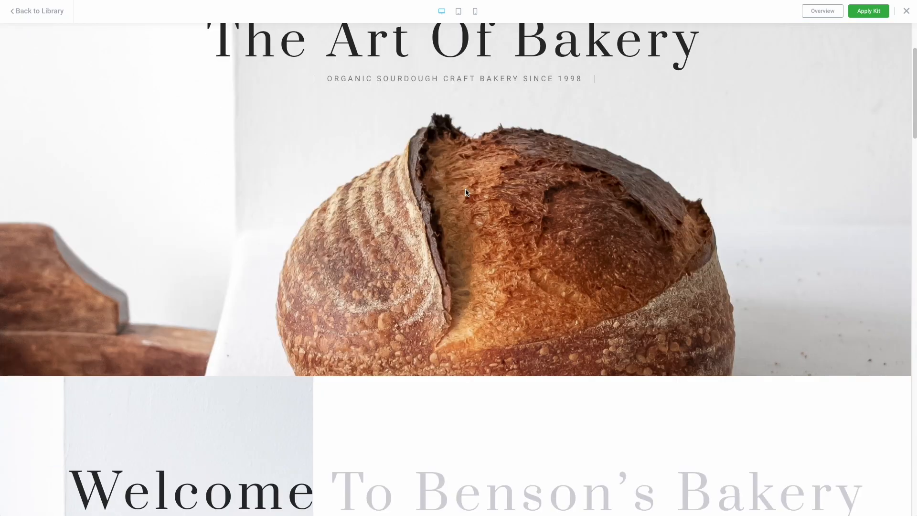
{"action": "scroll", "coordinate": [466, 191], "scroll_direction": "down", "scroll_amount": 10}
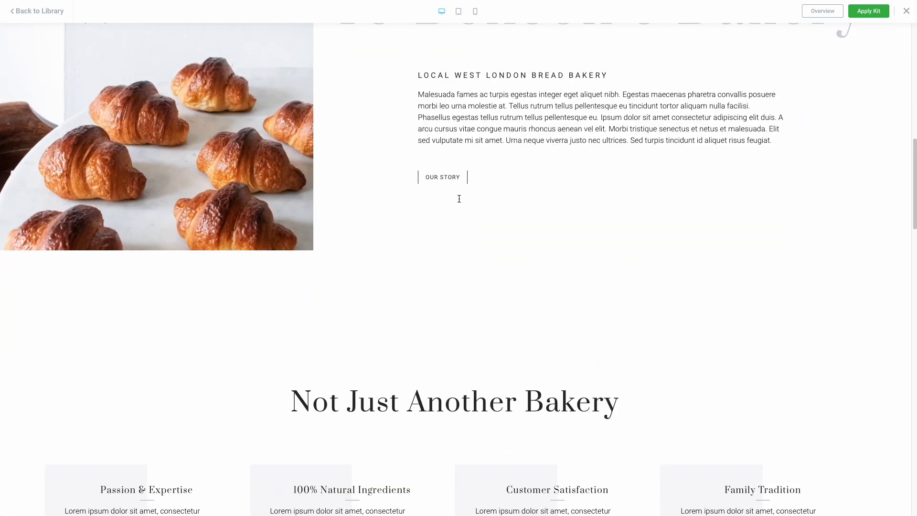
{"action": "scroll", "coordinate": [459, 199], "scroll_direction": "down", "scroll_amount": 12}
{"action": "scroll", "coordinate": [459, 202], "scroll_direction": "down", "scroll_amount": 2}
{"action": "scroll", "coordinate": [428, 227], "scroll_direction": "down", "scroll_amount": 1}
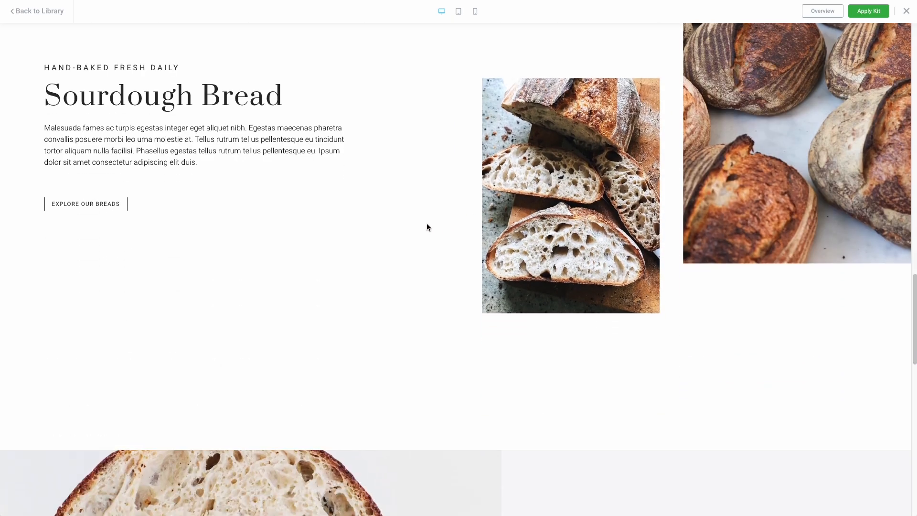
{"action": "scroll", "coordinate": [426, 226], "scroll_direction": "up", "scroll_amount": 2}
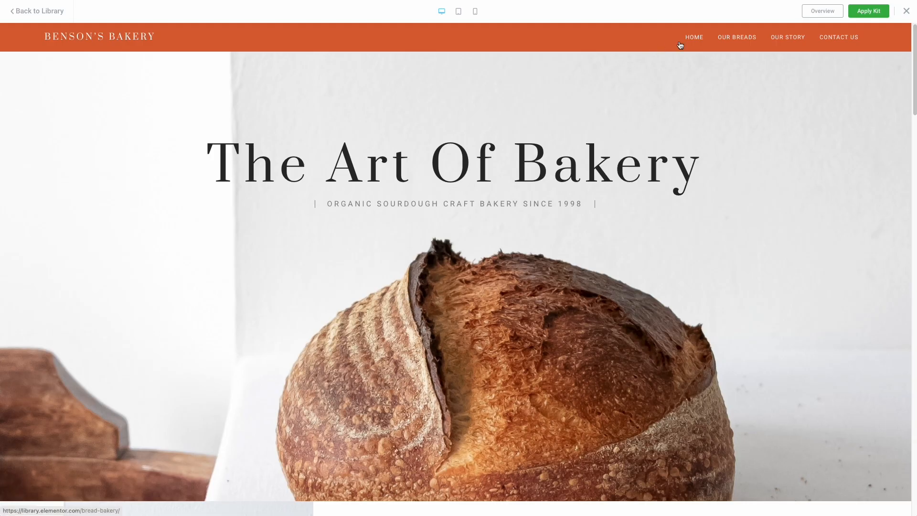
Review the Our Breads page in the Bread Bakery demo and return to its header
{"action": "left_click", "coordinate": [733, 41]}
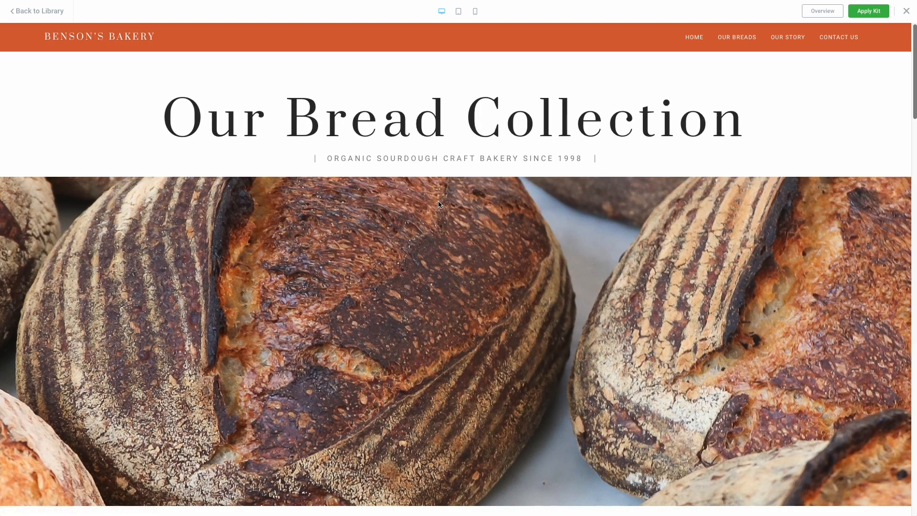
{"action": "scroll", "coordinate": [439, 204], "scroll_direction": "down", "scroll_amount": 15}
{"action": "scroll", "coordinate": [439, 205], "scroll_direction": "up", "scroll_amount": 13}
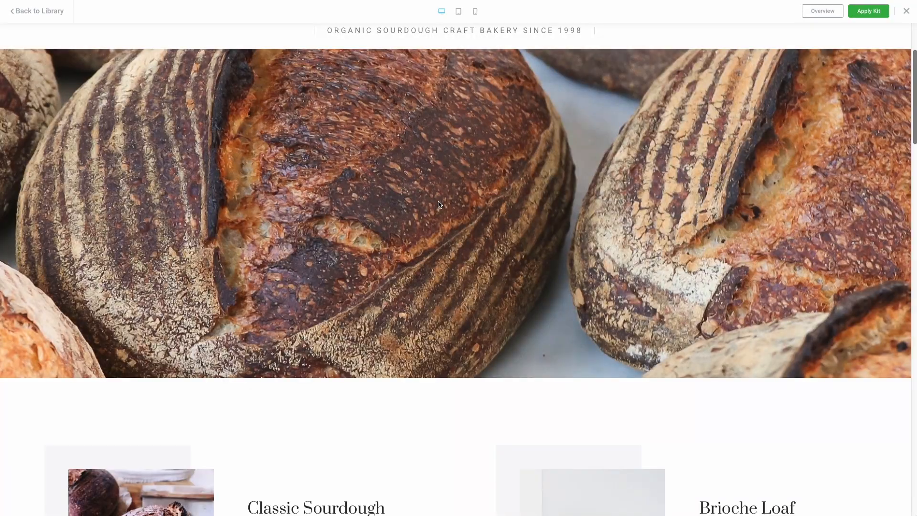
{"action": "scroll", "coordinate": [816, 61], "scroll_direction": "up", "scroll_amount": 3}
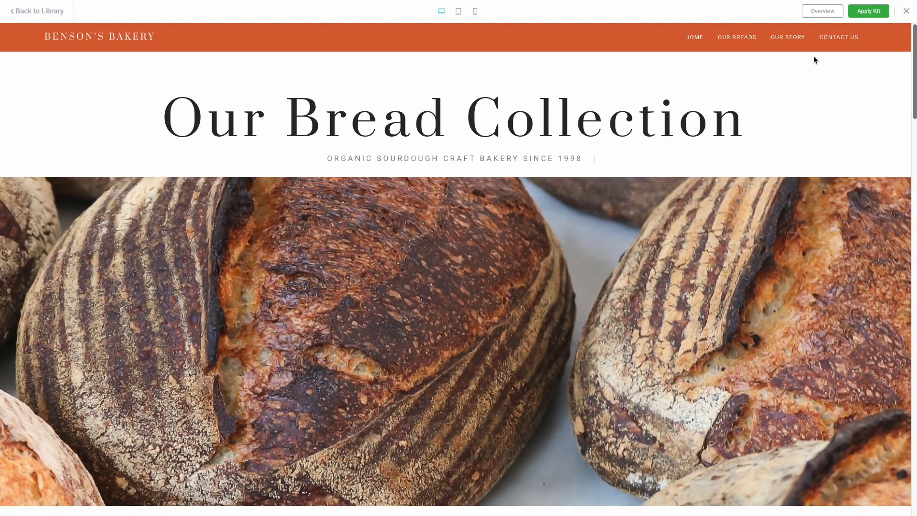
Look over the Our Story and Contact Us pages of the Bread Bakery demo
{"action": "left_click", "coordinate": [788, 37]}
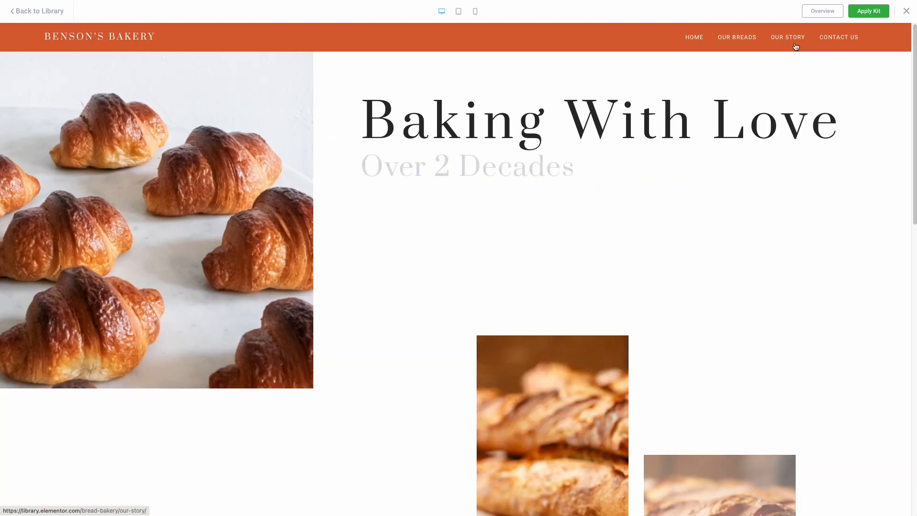
{"action": "scroll", "coordinate": [546, 203], "scroll_direction": "down", "scroll_amount": 5}
{"action": "scroll", "coordinate": [545, 203], "scroll_direction": "up", "scroll_amount": 5}
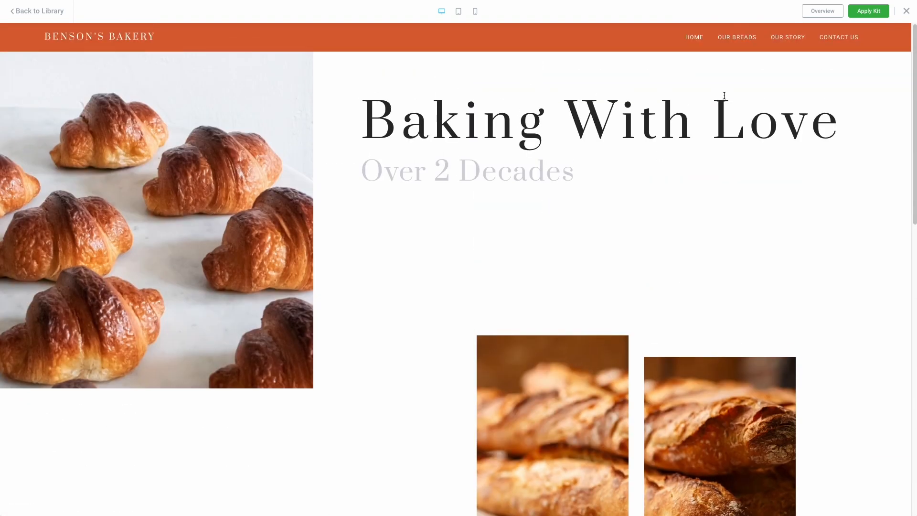
{"action": "left_click", "coordinate": [832, 38]}
{"action": "scroll", "coordinate": [541, 182], "scroll_direction": "down", "scroll_amount": 1}
{"action": "scroll", "coordinate": [540, 183], "scroll_direction": "up", "scroll_amount": 1}
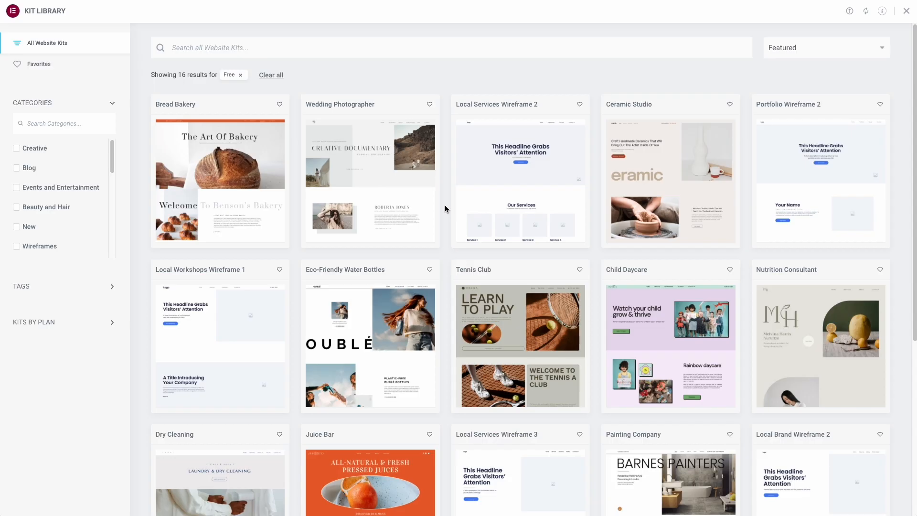
Browse the free kits again and preview the Wedding Photographer demo down to its Kind Words section
{"action": "scroll", "coordinate": [445, 206], "scroll_direction": "down", "scroll_amount": 5}
{"action": "scroll", "coordinate": [445, 206], "scroll_direction": "up", "scroll_amount": 5}
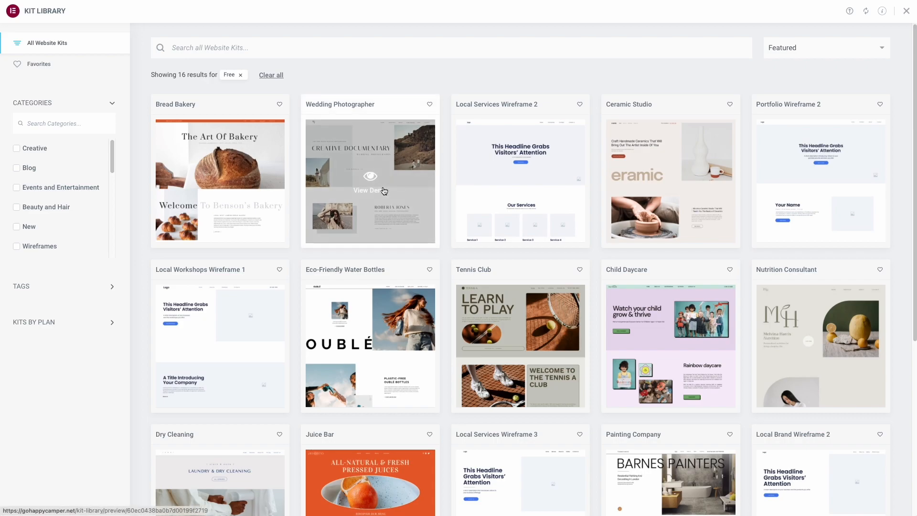
{"action": "left_click", "coordinate": [373, 189]}
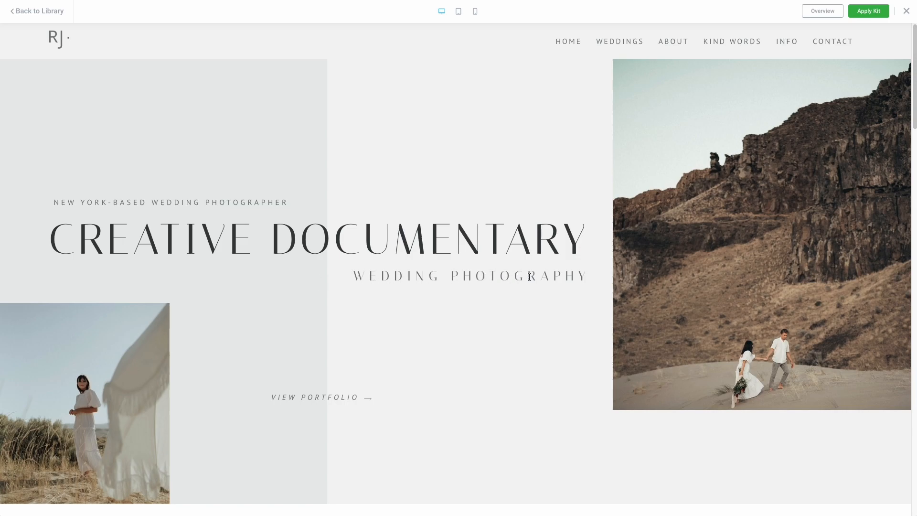
{"action": "scroll", "coordinate": [500, 261], "scroll_direction": "down", "scroll_amount": 15}
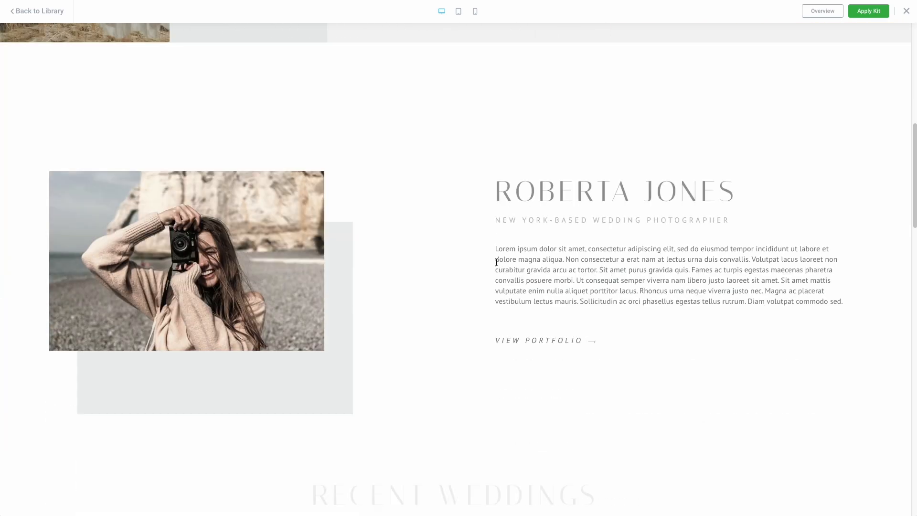
{"action": "scroll", "coordinate": [432, 265], "scroll_direction": "down", "scroll_amount": 12}
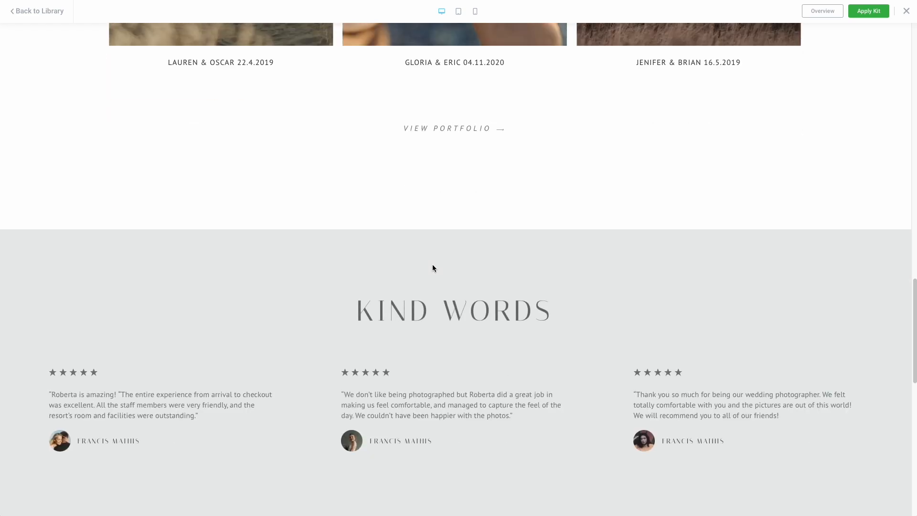
{"action": "scroll", "coordinate": [433, 267], "scroll_direction": "up", "scroll_amount": 20}
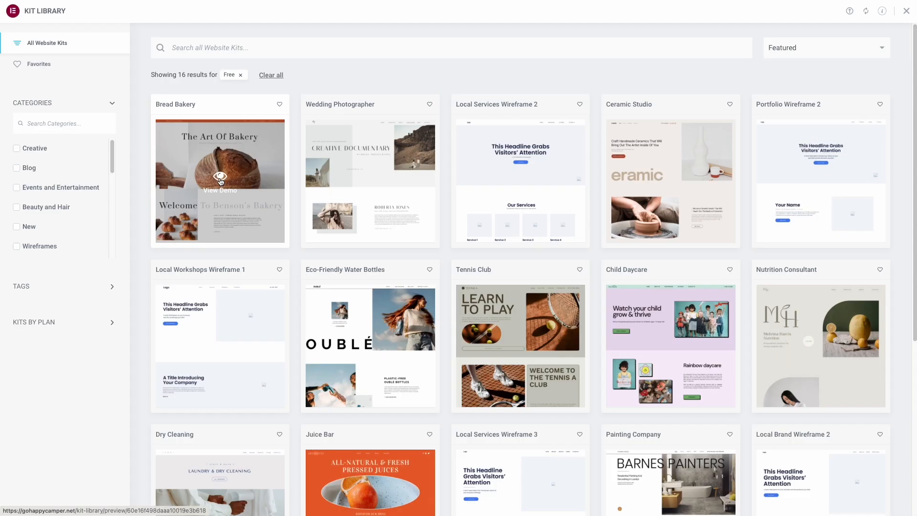
Start applying the Bread Bakery kit and connect the site to the Template Library through a new Elementor account
{"action": "left_click", "coordinate": [218, 177]}
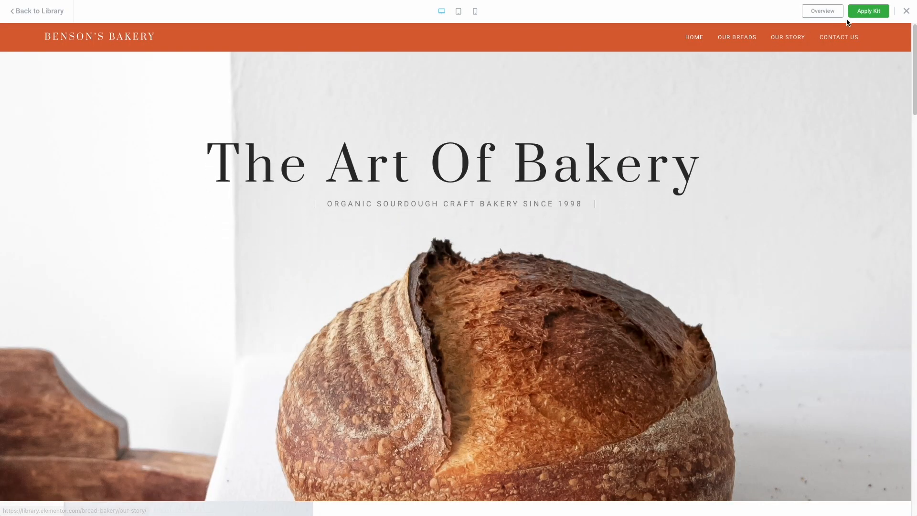
{"action": "left_click", "coordinate": [873, 15]}
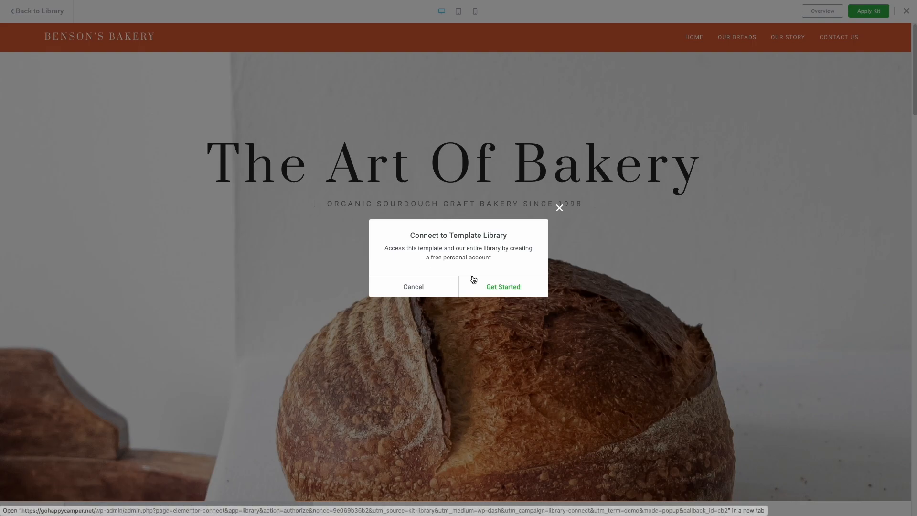
{"action": "left_click", "coordinate": [502, 287]}
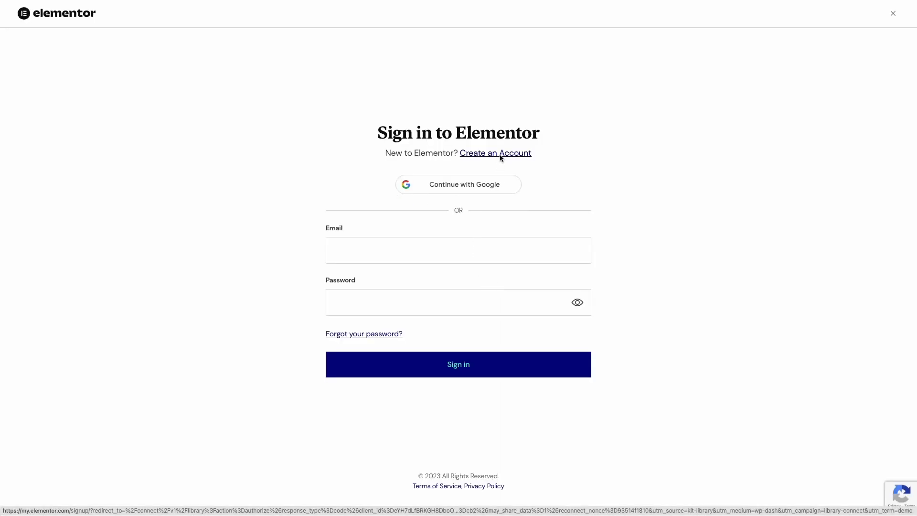
{"action": "left_click", "coordinate": [500, 154]}
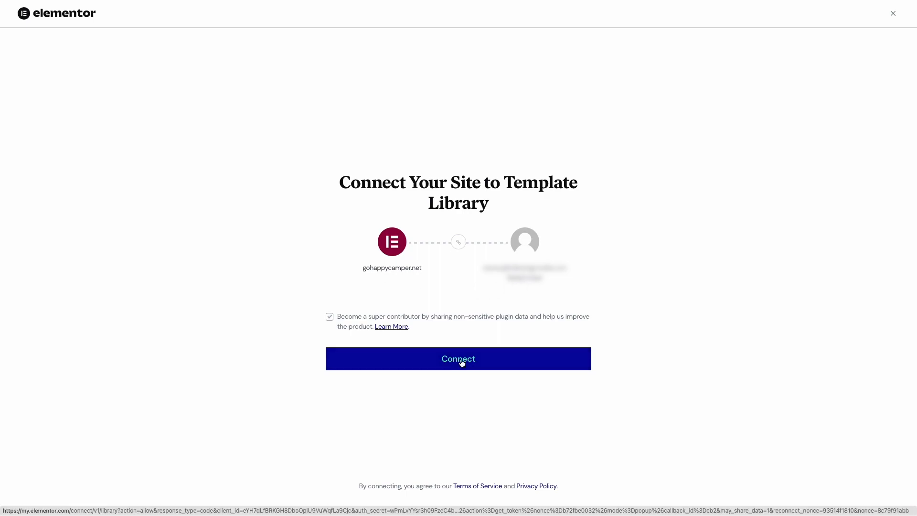
{"action": "left_click", "coordinate": [462, 362]}
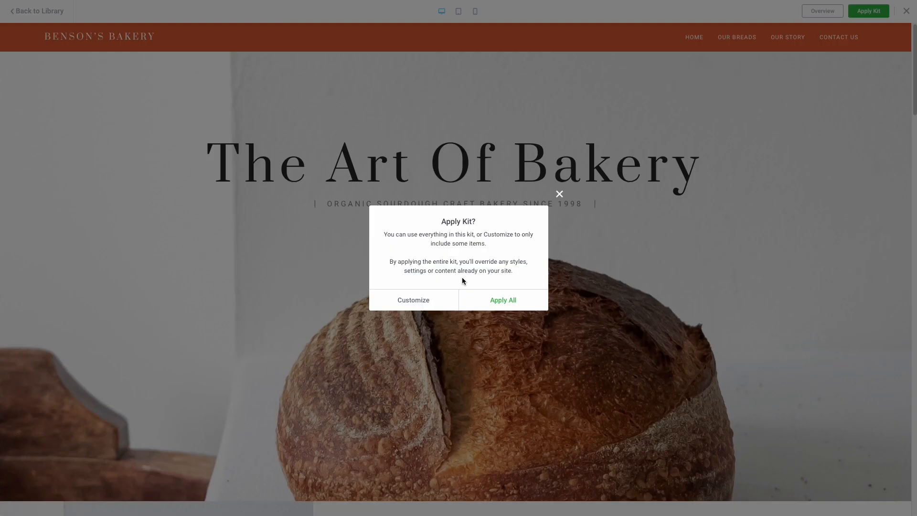
Apply the entire Bread Bakery kit with unfiltered file uploads enabled and open the live site
{"action": "left_click", "coordinate": [492, 302]}
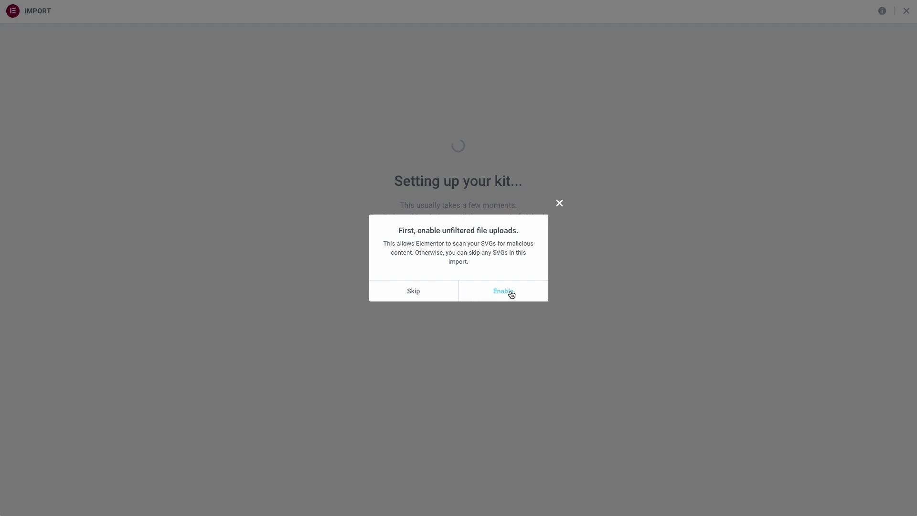
{"action": "left_click", "coordinate": [511, 294]}
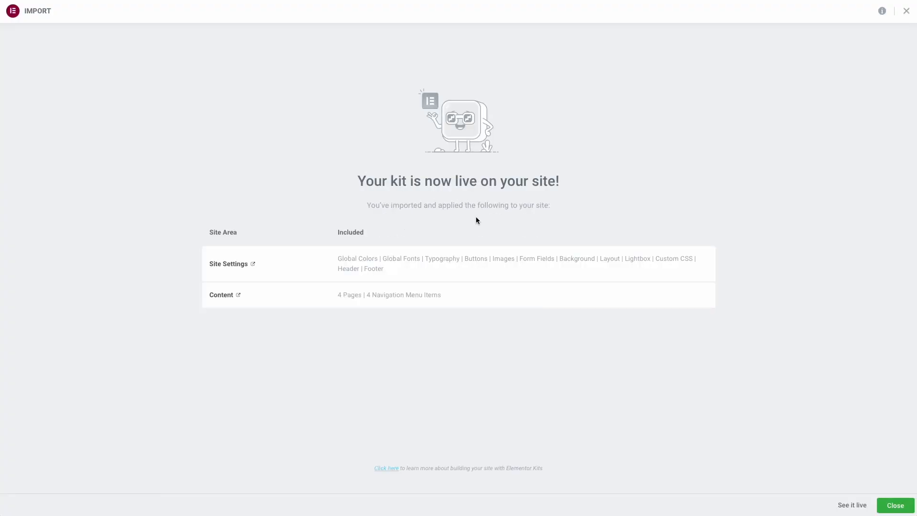
{"action": "left_click", "coordinate": [852, 508]}
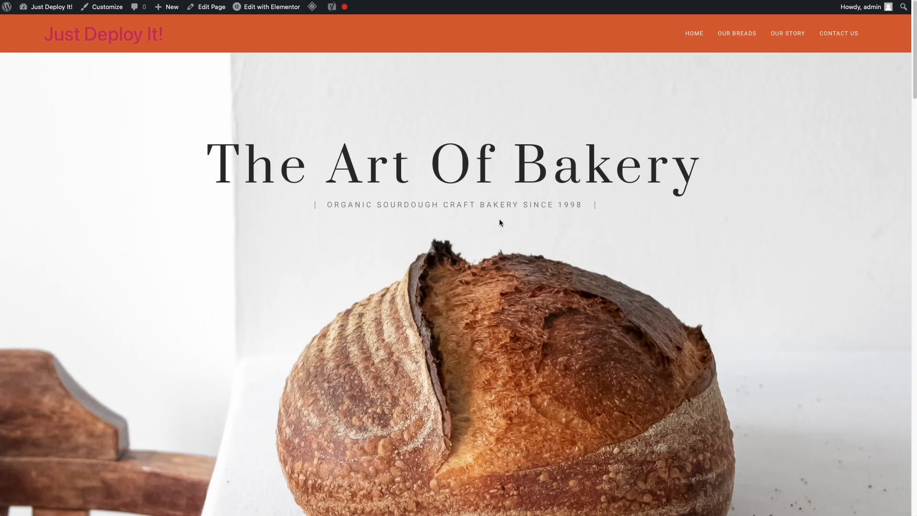
Review the live site's home page down to the Sourdough Bread section and return to its header
{"action": "scroll", "coordinate": [500, 221], "scroll_direction": "down", "scroll_amount": 5}
{"action": "scroll", "coordinate": [500, 220], "scroll_direction": "down", "scroll_amount": 15}
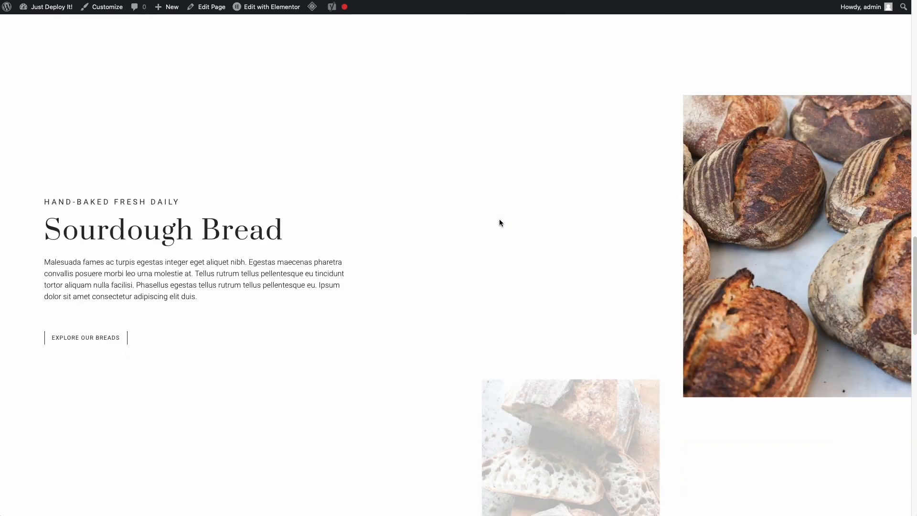
{"action": "scroll", "coordinate": [500, 222], "scroll_direction": "up", "scroll_amount": 20}
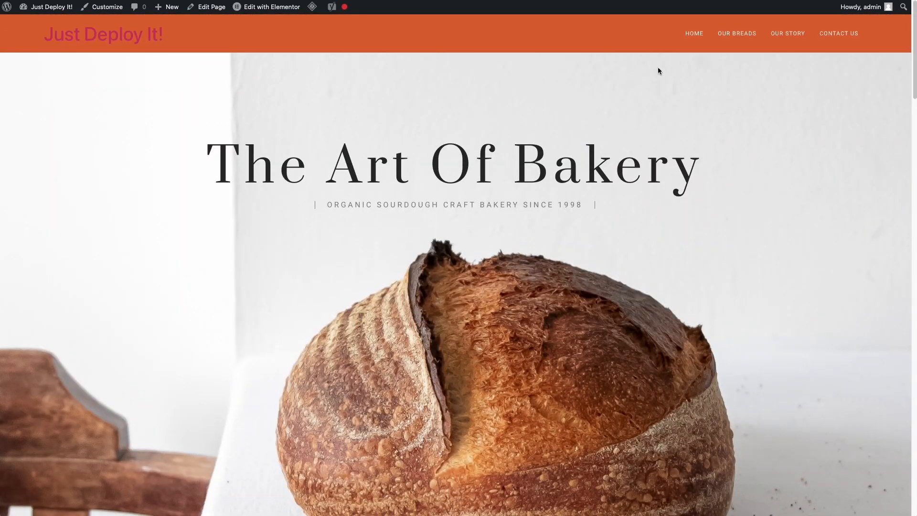
Open the live Our Breads page and review its bread listings and Wholesale Enquiries section
{"action": "left_click", "coordinate": [736, 33]}
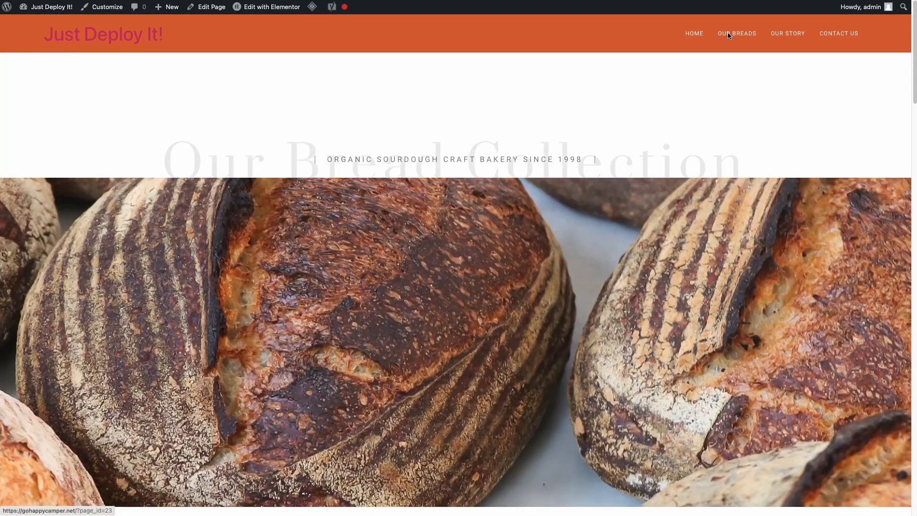
{"action": "scroll", "coordinate": [500, 216], "scroll_direction": "down", "scroll_amount": 15}
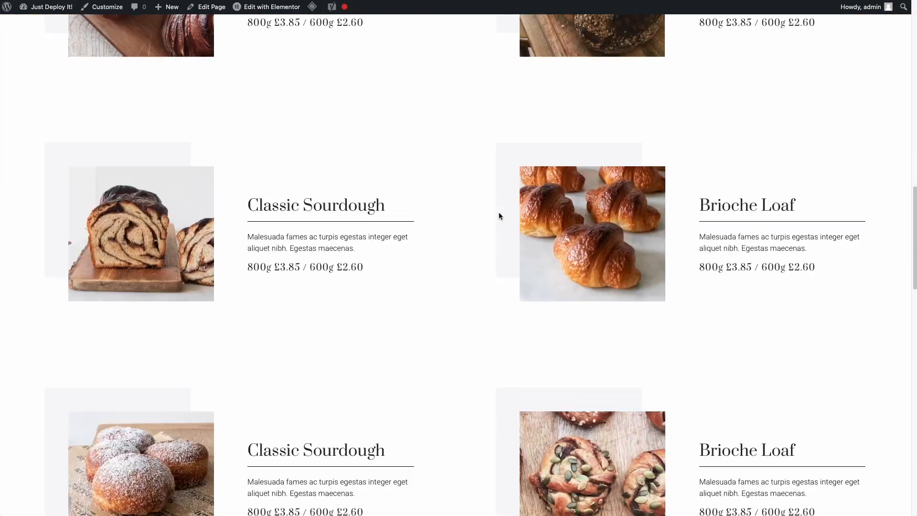
{"action": "scroll", "coordinate": [480, 267], "scroll_direction": "down", "scroll_amount": 8}
{"action": "scroll", "coordinate": [480, 267], "scroll_direction": "up", "scroll_amount": 18}
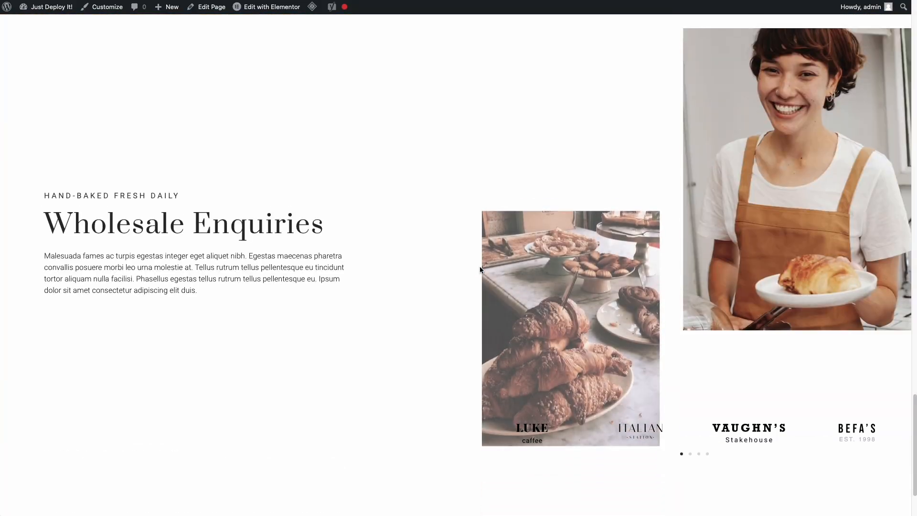
{"action": "scroll", "coordinate": [480, 270], "scroll_direction": "up", "scroll_amount": 10}
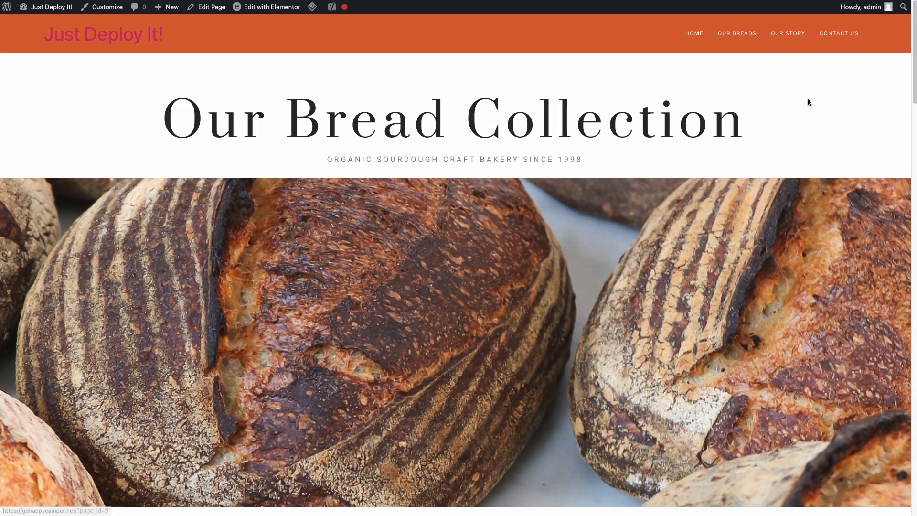
Search the web for "elementor kits free" in a new tab and look through the results
{"action": "key", "text": "super+t"}
{"action": "type", "text": "elemen"}
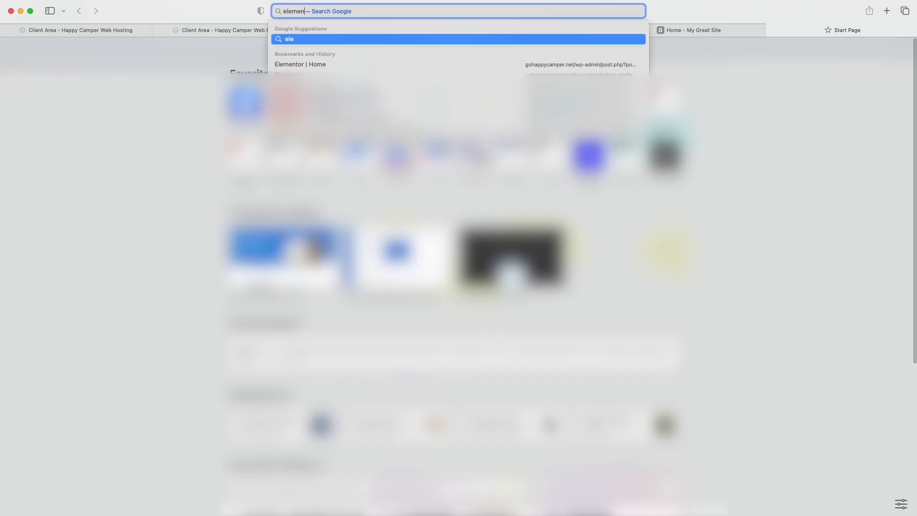
{"action": "type", "text": "tor kits"}
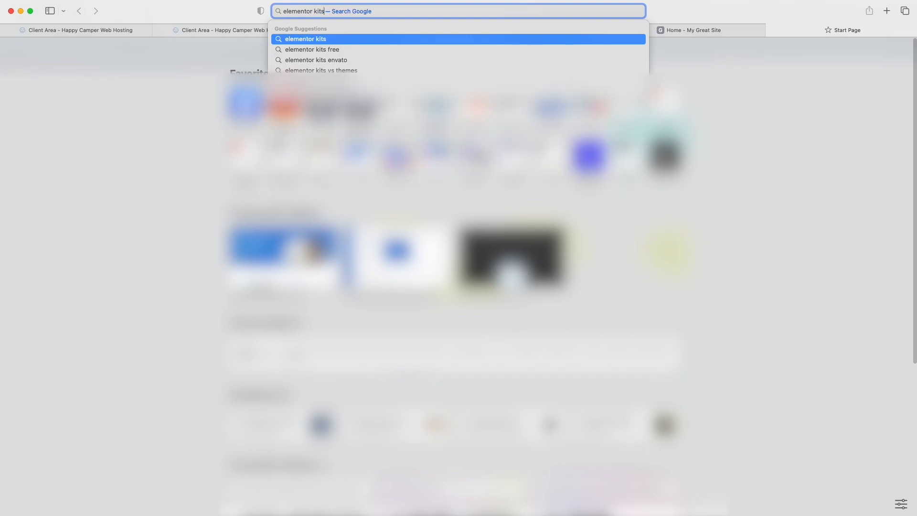
{"action": "key", "text": "Down"}
{"action": "key", "text": "Return"}
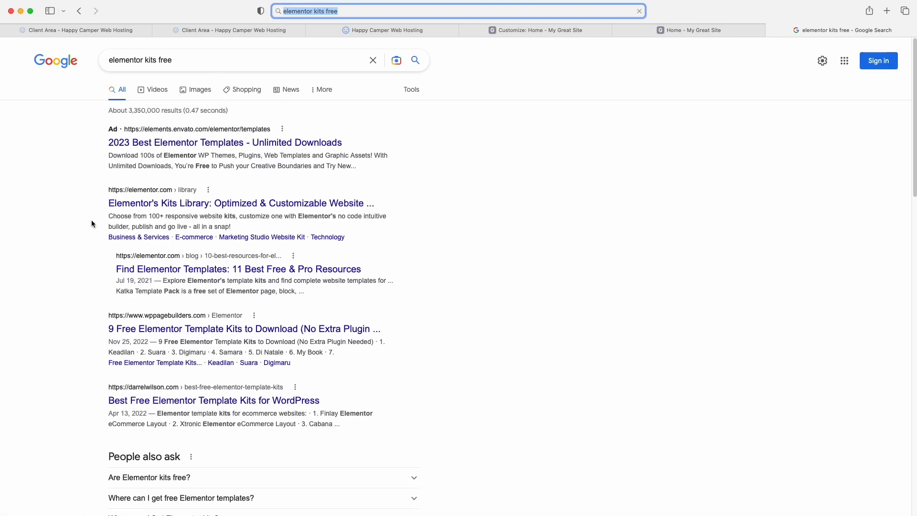
{"action": "scroll", "coordinate": [92, 223], "scroll_direction": "down", "scroll_amount": 3}
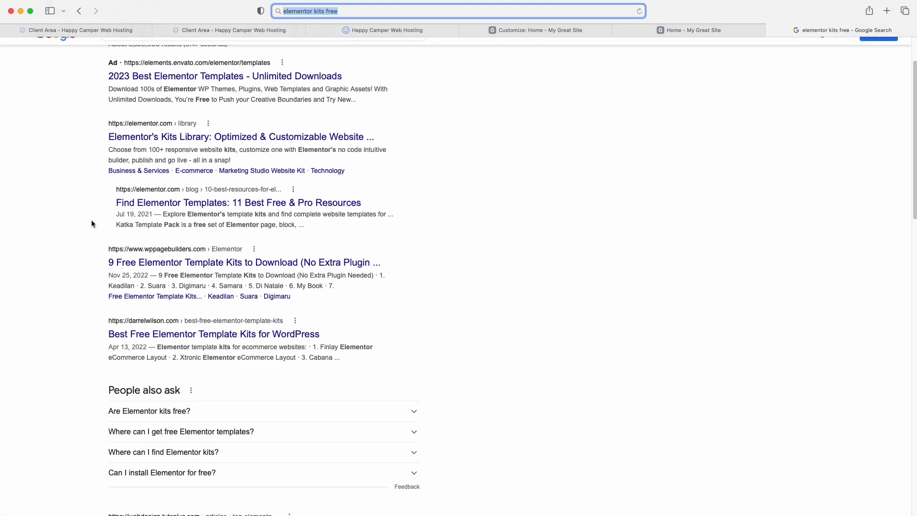
{"action": "scroll", "coordinate": [92, 223], "scroll_direction": "down", "scroll_amount": 2}
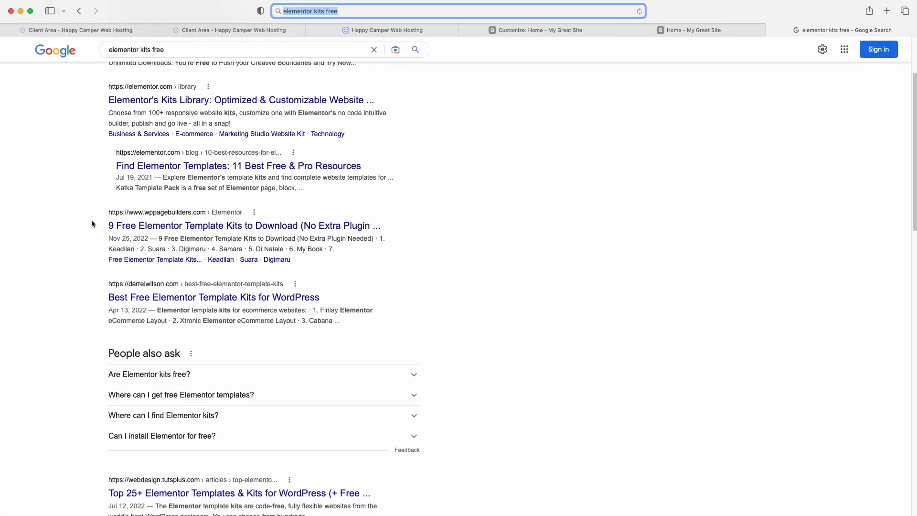
Open the wppagebuilders.com article on 9 free Elementor template kits in its own tab and review its introduction
{"action": "right_click", "coordinate": [145, 230]}
{"action": "left_click", "coordinate": [160, 232]}
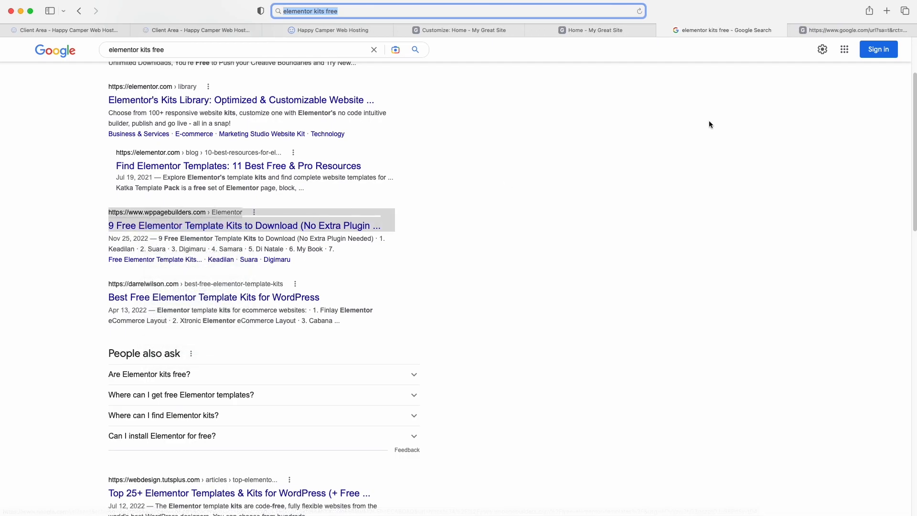
{"action": "left_click", "coordinate": [815, 30]}
{"action": "scroll", "coordinate": [492, 182], "scroll_direction": "down", "scroll_amount": 10}
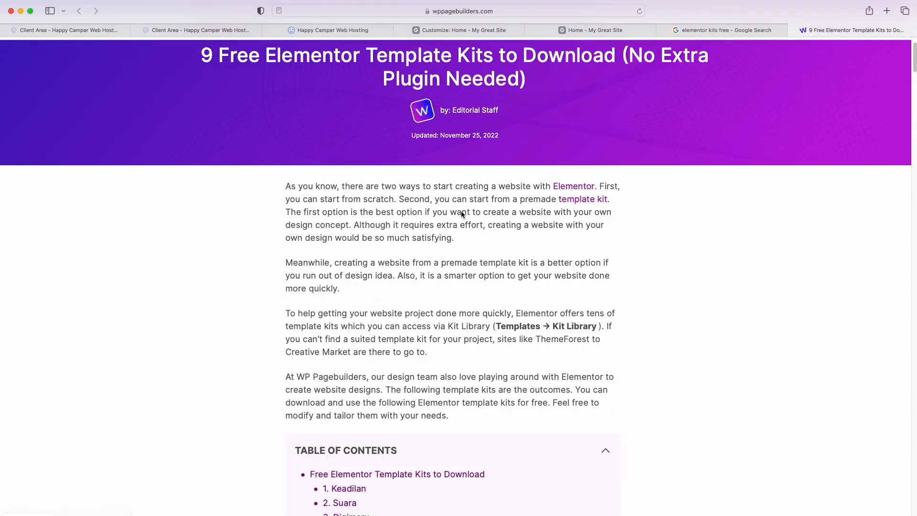
{"action": "scroll", "coordinate": [450, 221], "scroll_direction": "down", "scroll_amount": 4}
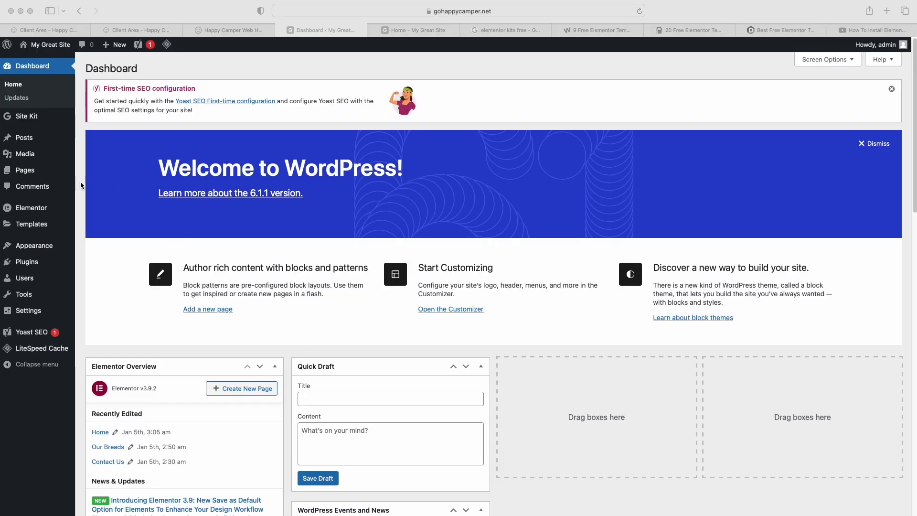
Open Elementor's Import / Export Kit tools from the WordPress dashboard and start a template kit import
{"action": "left_click", "coordinate": [79, 213]}
{"action": "mouse_move", "coordinate": [34, 215]}
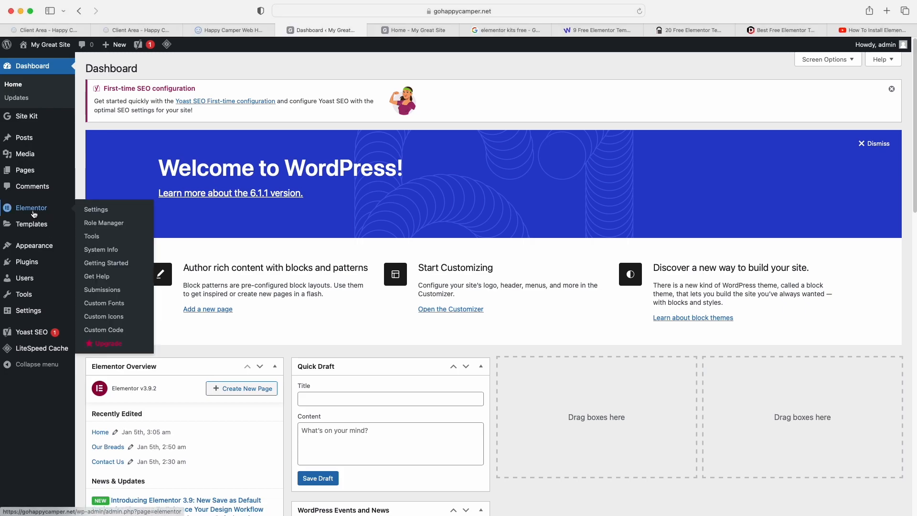
{"action": "left_click", "coordinate": [97, 237]}
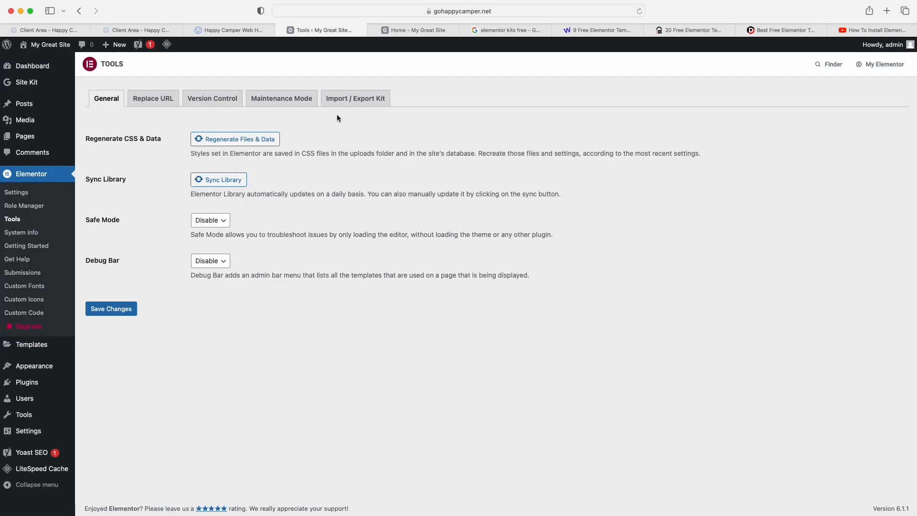
{"action": "left_click", "coordinate": [367, 107]}
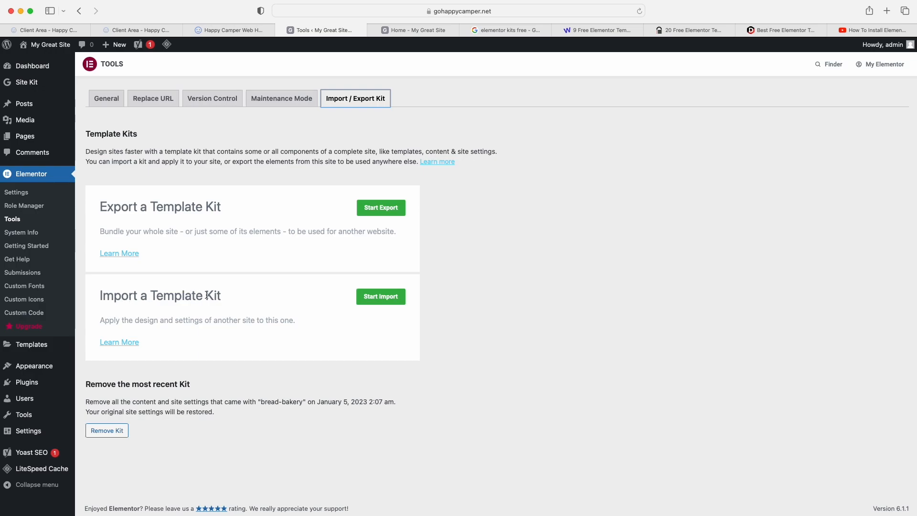
{"action": "left_click", "coordinate": [373, 296]}
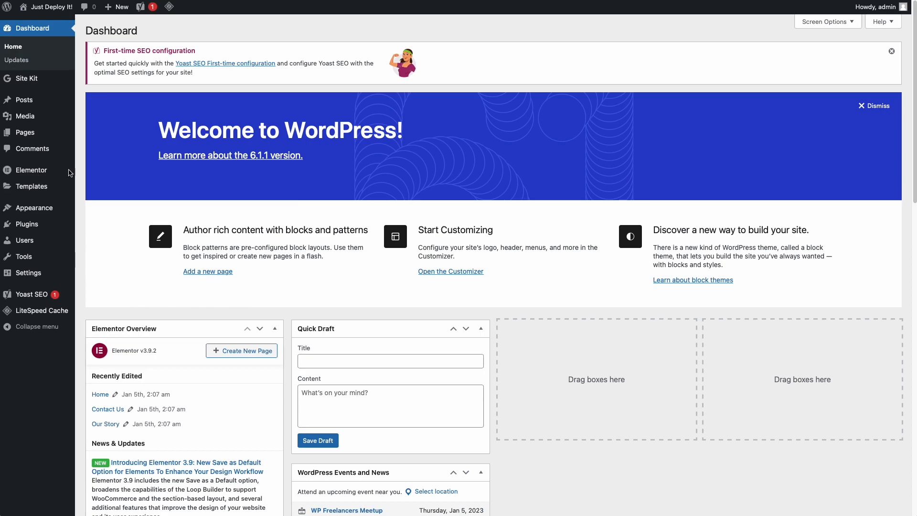
Start removing the most recently applied kit, bread-bakery, through Elementor's Import / Export Kit tools
{"action": "mouse_move", "coordinate": [39, 177]}
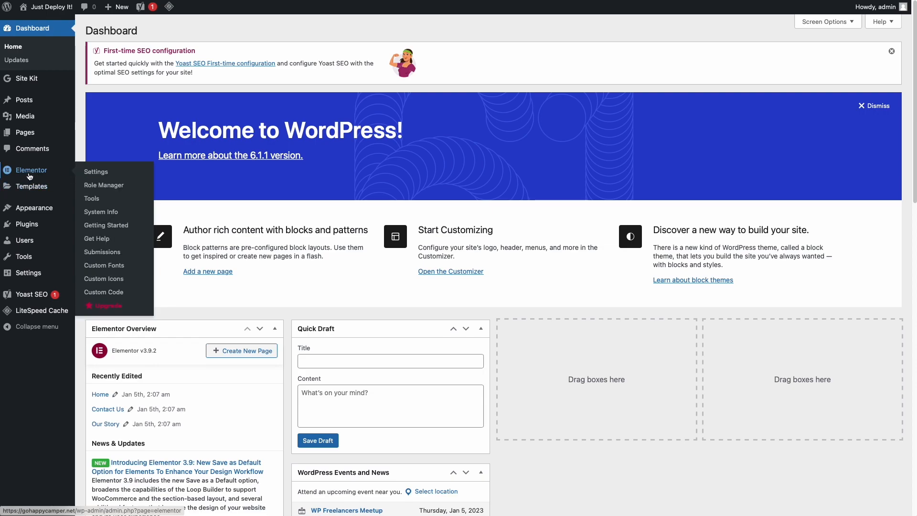
{"action": "left_click", "coordinate": [92, 199]}
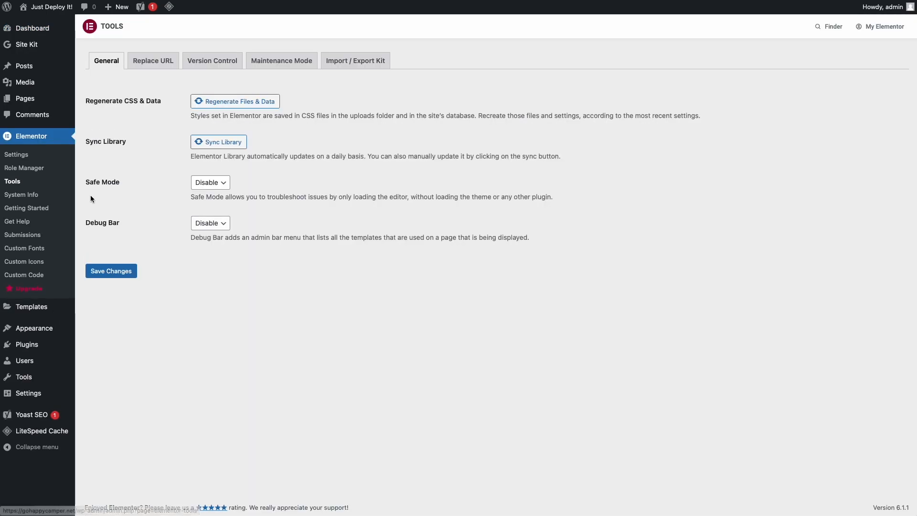
{"action": "left_click", "coordinate": [356, 67]}
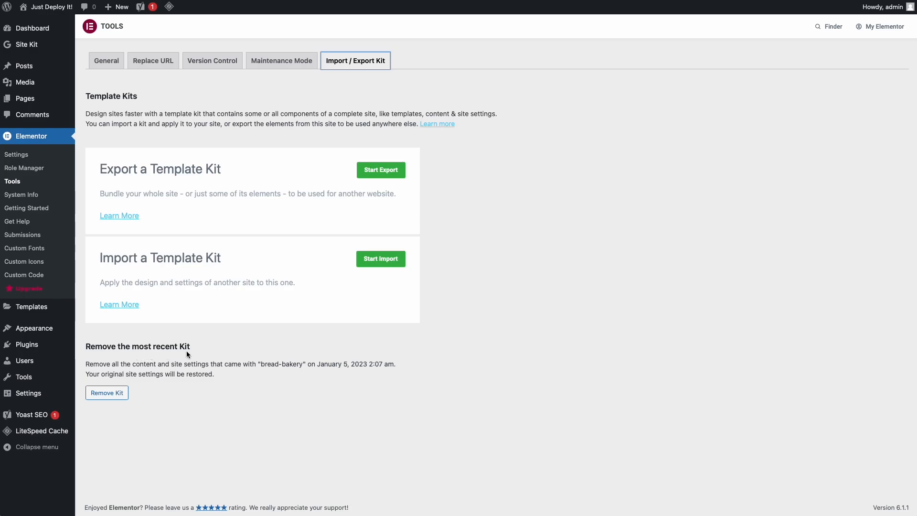
{"action": "left_click", "coordinate": [114, 394]}
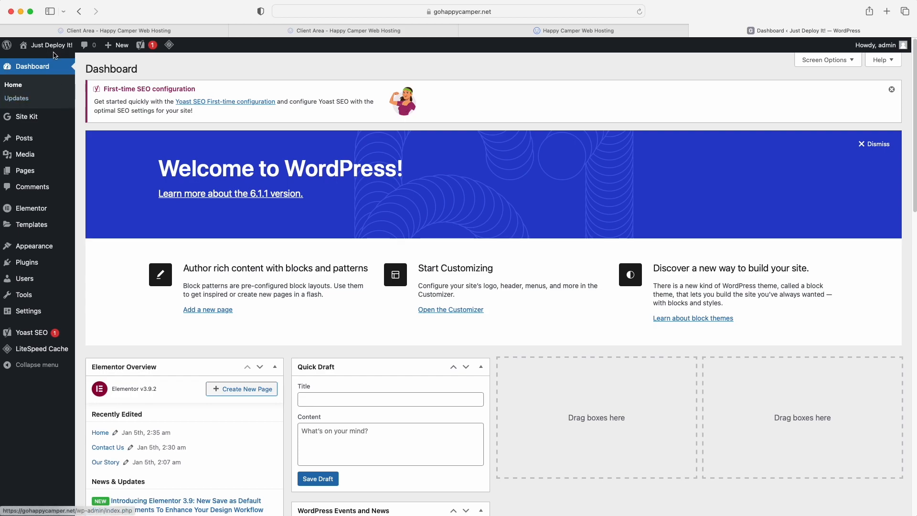
Visit the live site to check the site title in its header, and return to the WordPress dashboard
{"action": "mouse_move", "coordinate": [56, 50]}
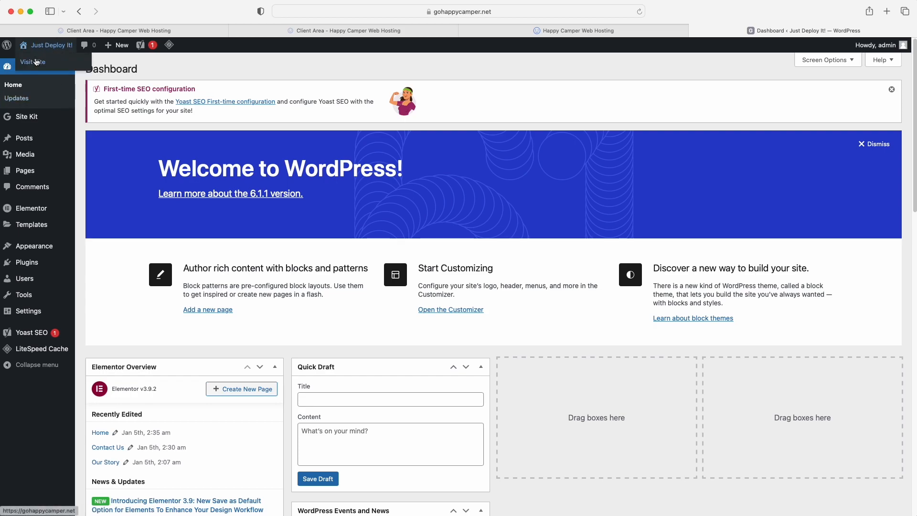
{"action": "left_click", "coordinate": [35, 63]}
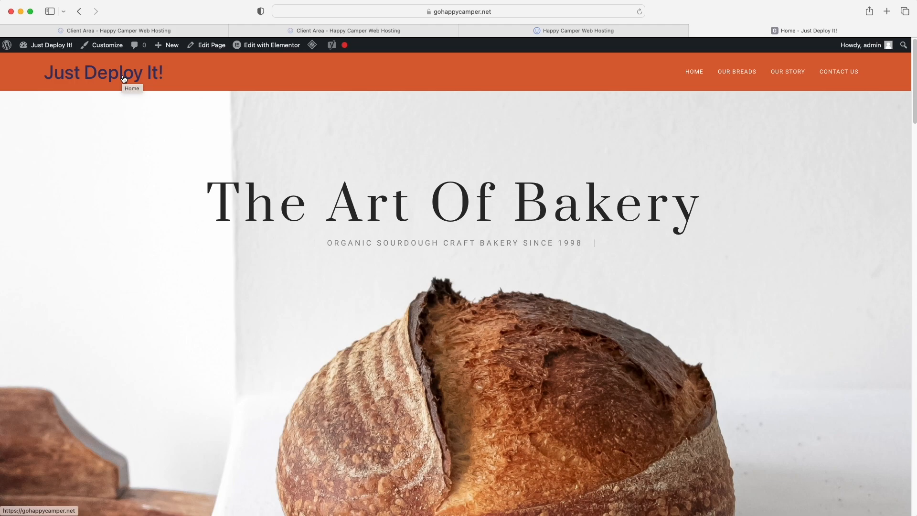
{"action": "mouse_move", "coordinate": [47, 45]}
{"action": "left_click", "coordinate": [42, 66]}
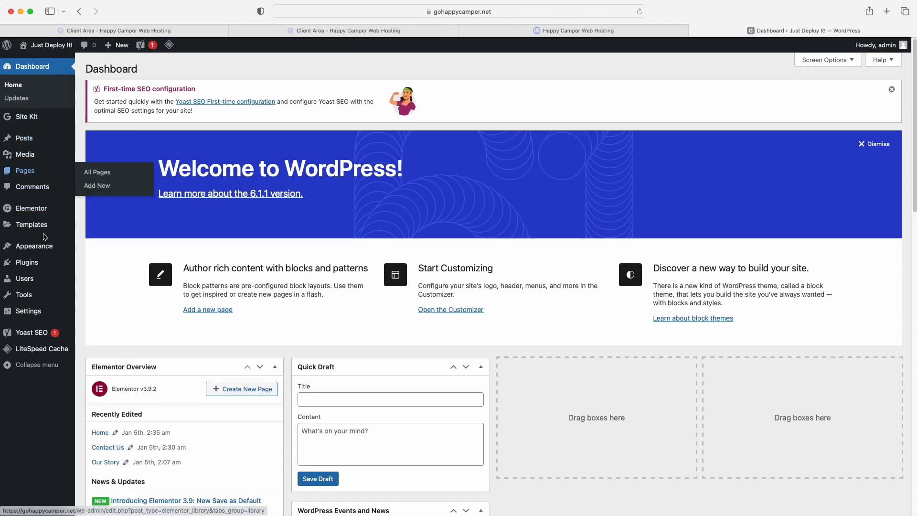
Change the site title to "My Great Site" in the general settings and save the changes
{"action": "mouse_move", "coordinate": [37, 265]}
{"action": "mouse_move", "coordinate": [35, 312]}
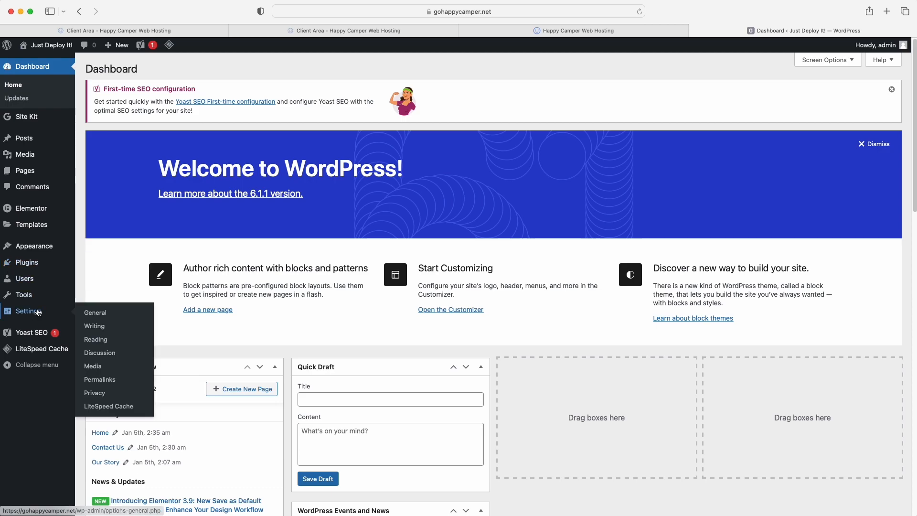
{"action": "left_click", "coordinate": [96, 313]}
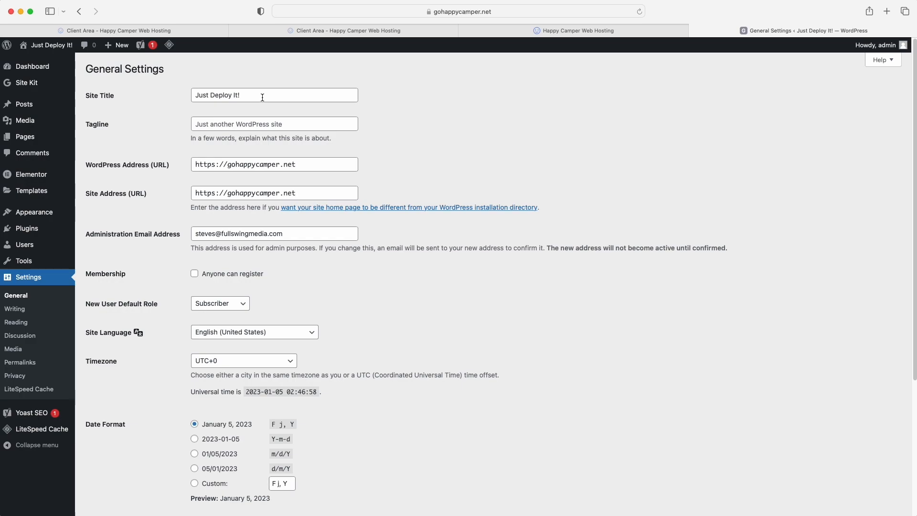
{"action": "left_click_drag", "start_coordinate": [262, 96], "coordinate": [160, 96]}
{"action": "type", "text": "My Great Site"}
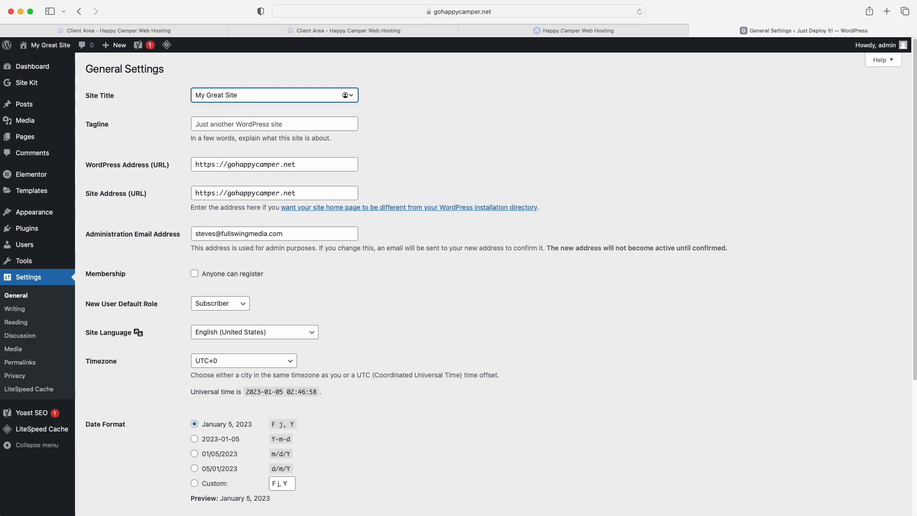
{"action": "scroll", "coordinate": [154, 335], "scroll_direction": "down", "scroll_amount": 5}
{"action": "left_click", "coordinate": [117, 471]}
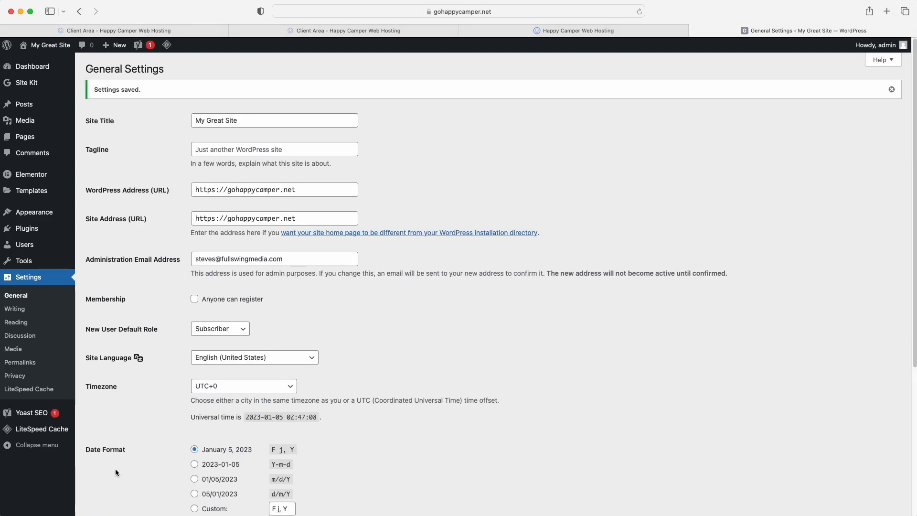
Check the title on the live site, and open the Our Breads page to inspect its full web address
{"action": "mouse_move", "coordinate": [48, 45]}
{"action": "left_click", "coordinate": [32, 63]}
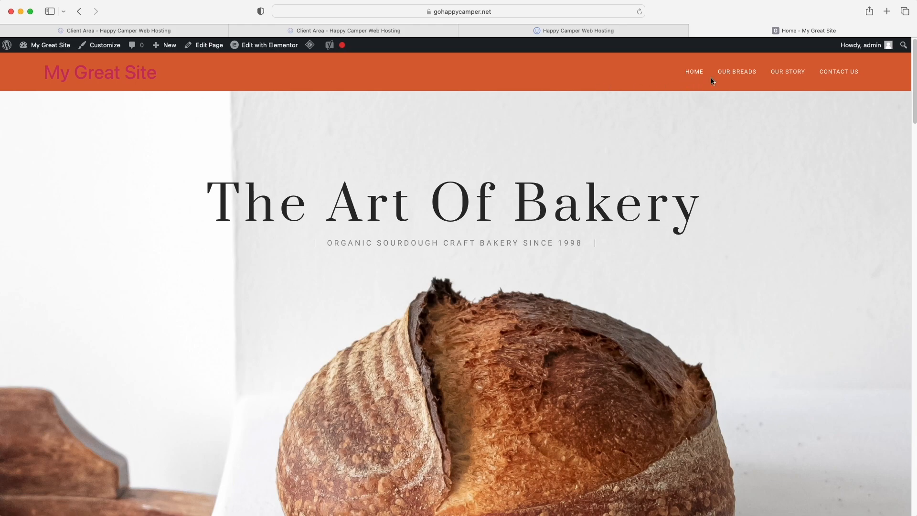
{"action": "left_click", "coordinate": [738, 73]}
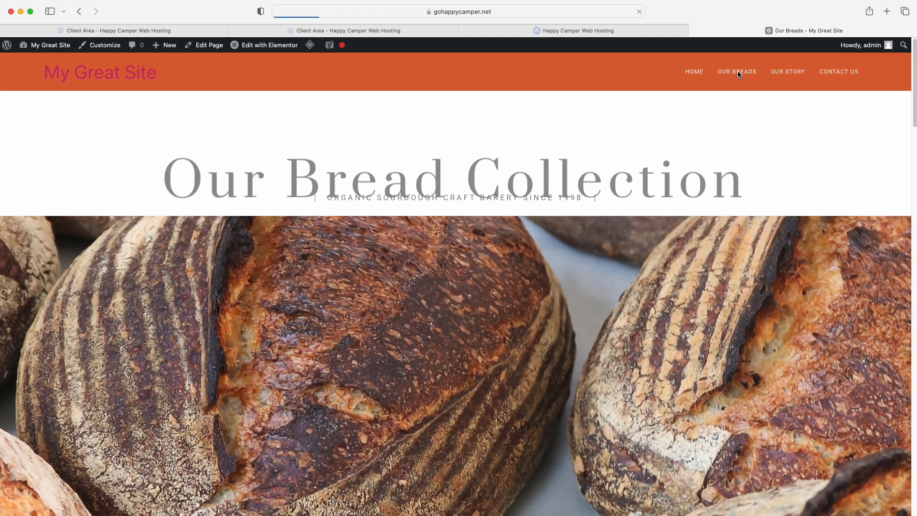
{"action": "left_click", "coordinate": [464, 12]}
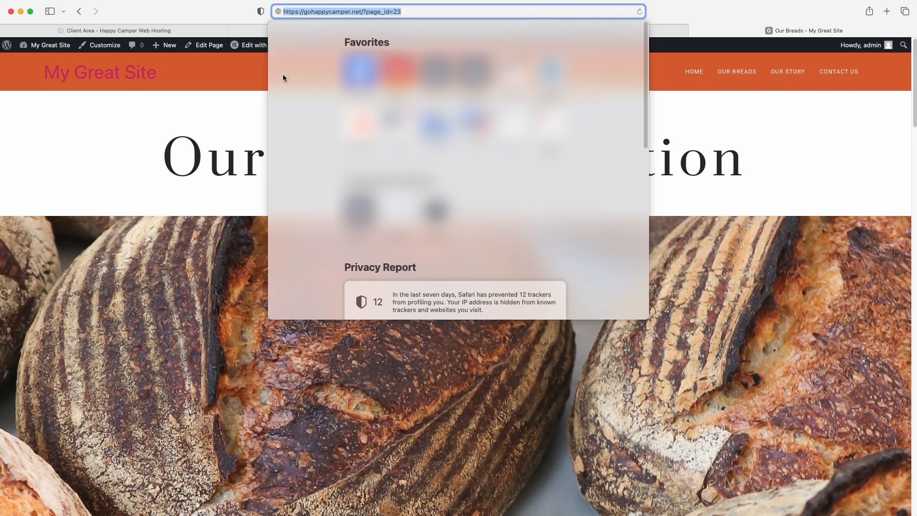
{"action": "left_click", "coordinate": [229, 99]}
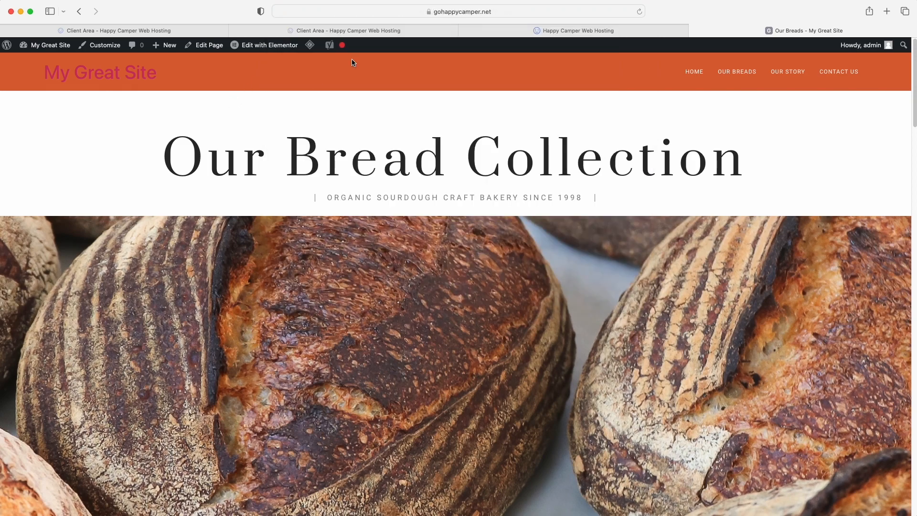
{"action": "left_click", "coordinate": [506, 11]}
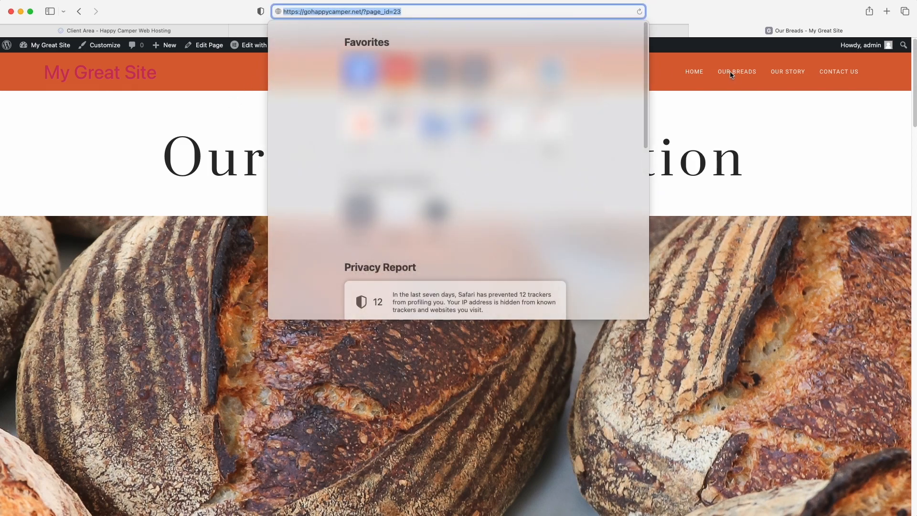
{"action": "left_click", "coordinate": [251, 112]}
Set the site's permalink structure to Post name in the WordPress permalink settings and save the changes
{"action": "left_click", "coordinate": [48, 58]}
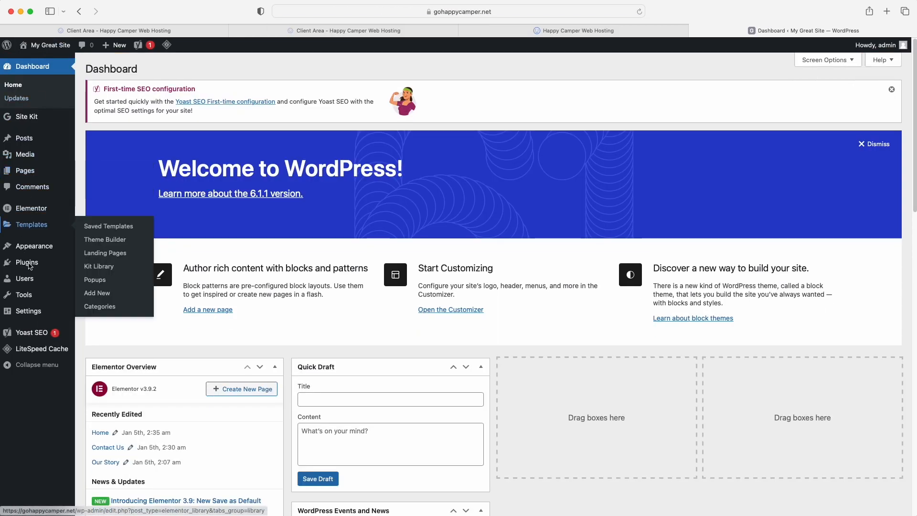
{"action": "mouse_move", "coordinate": [37, 296]}
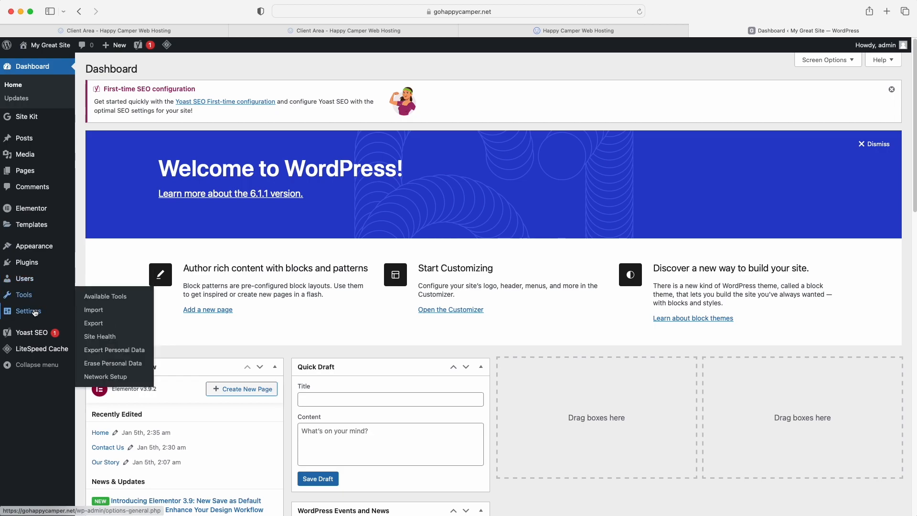
{"action": "mouse_move", "coordinate": [36, 313]}
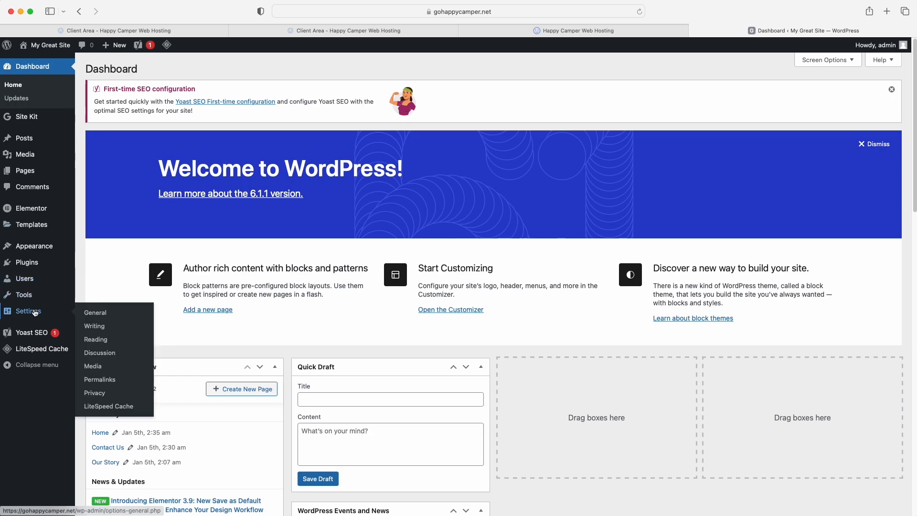
{"action": "left_click", "coordinate": [99, 378]}
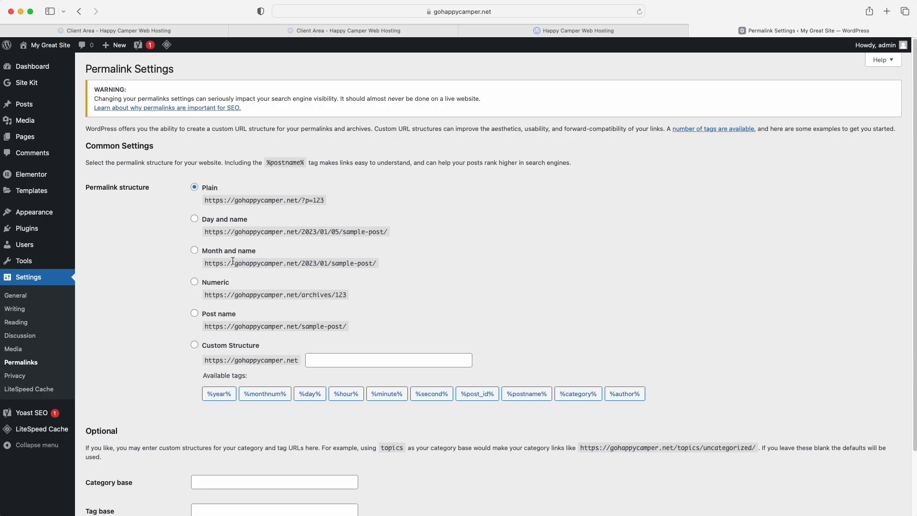
{"action": "left_click", "coordinate": [195, 315]}
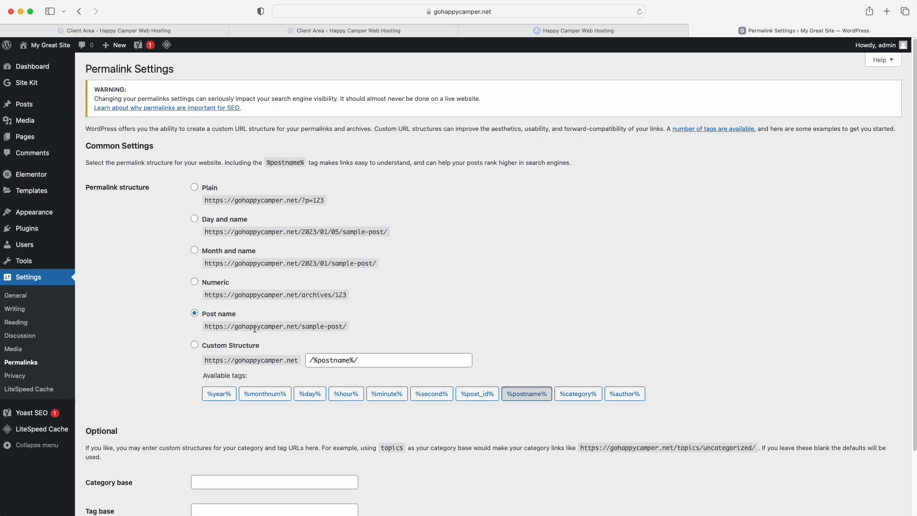
{"action": "scroll", "coordinate": [143, 337], "scroll_direction": "down", "scroll_amount": 3}
{"action": "scroll", "coordinate": [142, 337], "scroll_direction": "up", "scroll_amount": 3}
{"action": "scroll", "coordinate": [143, 337], "scroll_direction": "down", "scroll_amount": 3}
{"action": "left_click", "coordinate": [118, 464]}
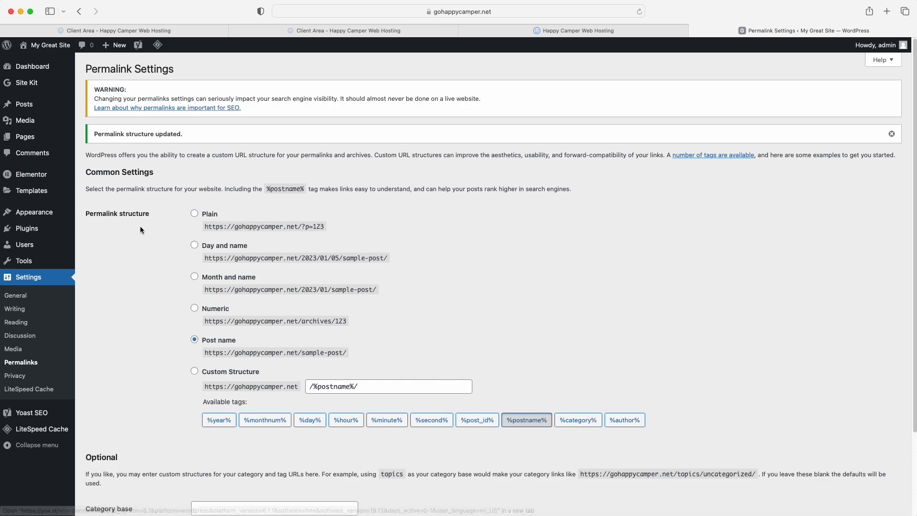
{"action": "scroll", "coordinate": [110, 256], "scroll_direction": "down", "scroll_amount": 3}
{"action": "left_click", "coordinate": [104, 461]}
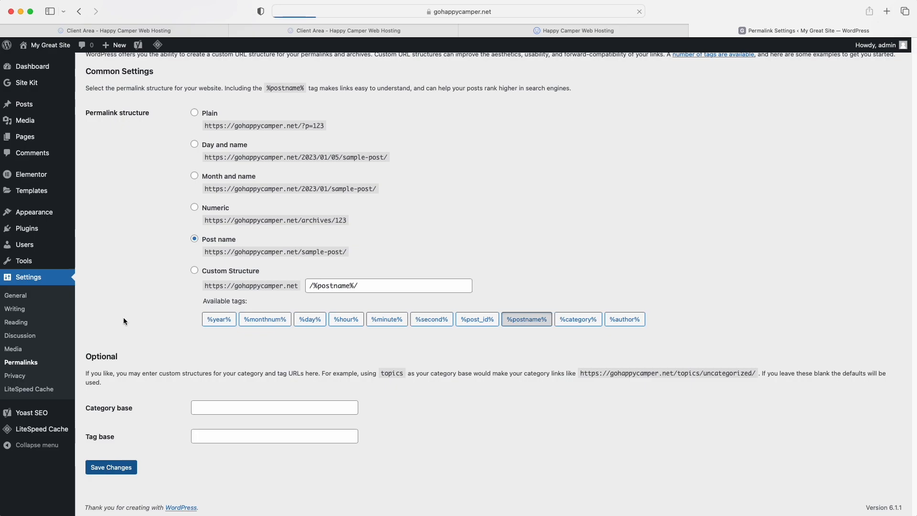
Visit the live site and inspect the full web addresses of the Our Breads and Our Story pages
{"action": "mouse_move", "coordinate": [47, 45]}
{"action": "left_click", "coordinate": [30, 61]}
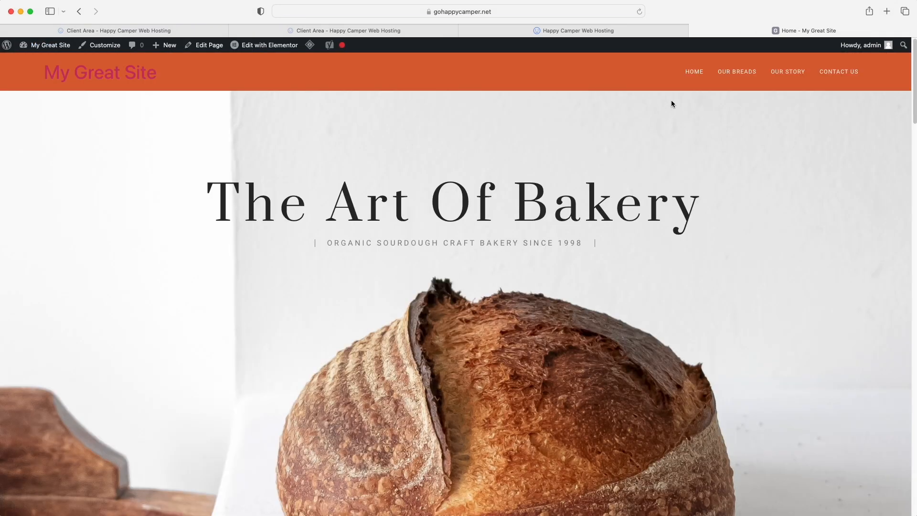
{"action": "left_click", "coordinate": [738, 74]}
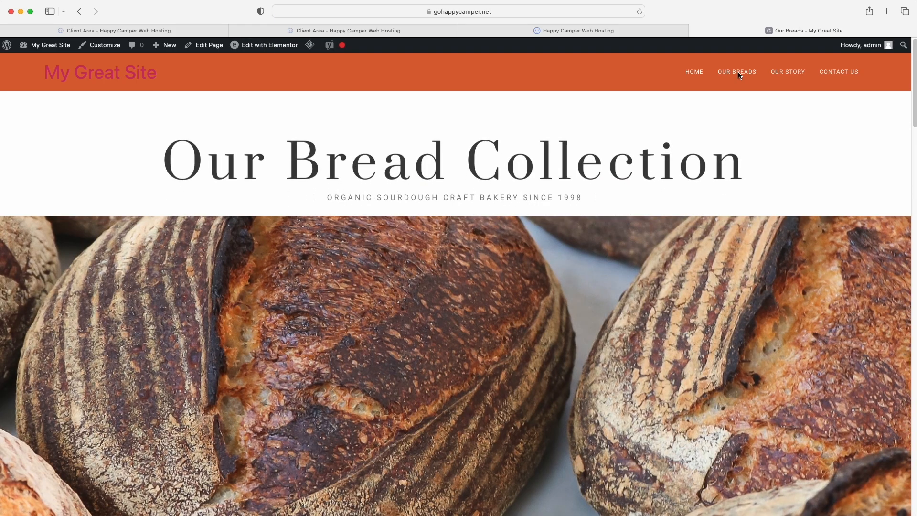
{"action": "left_click", "coordinate": [512, 11]}
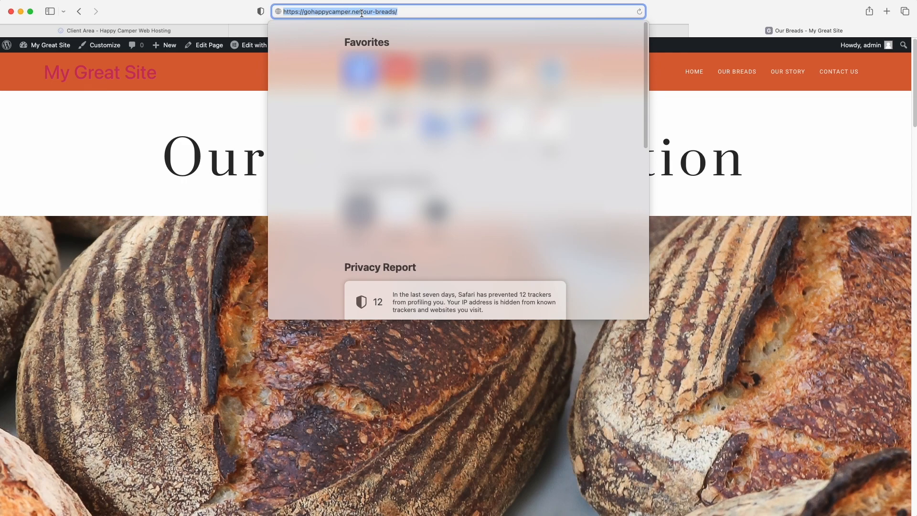
{"action": "left_click", "coordinate": [763, 105]}
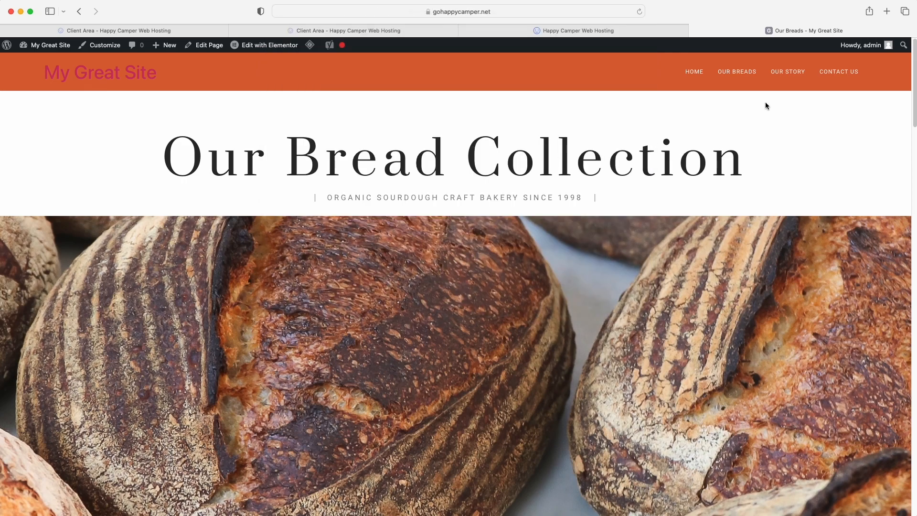
{"action": "left_click", "coordinate": [793, 73]}
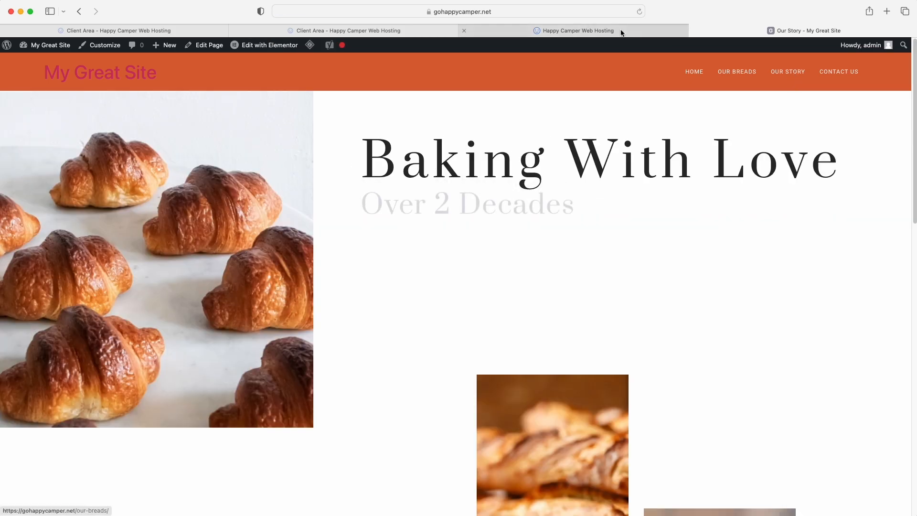
{"action": "left_click", "coordinate": [507, 17]}
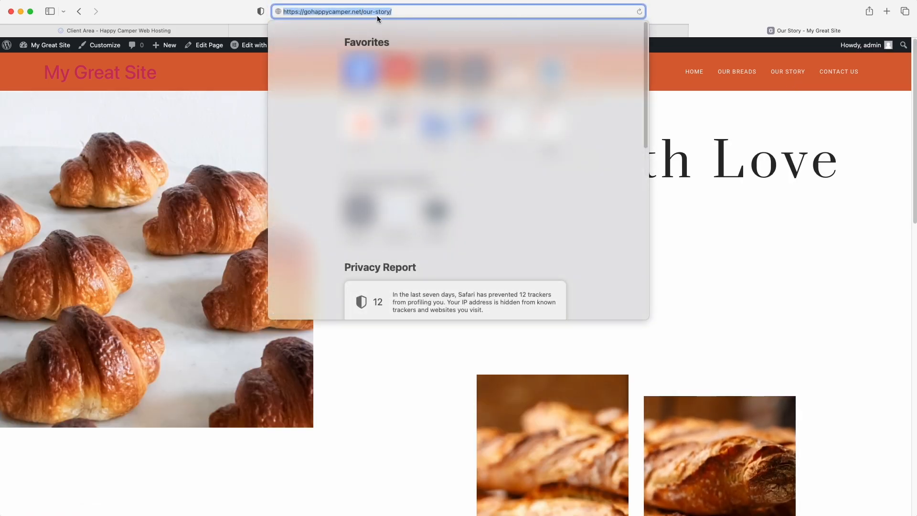
{"action": "left_click", "coordinate": [529, 160]}
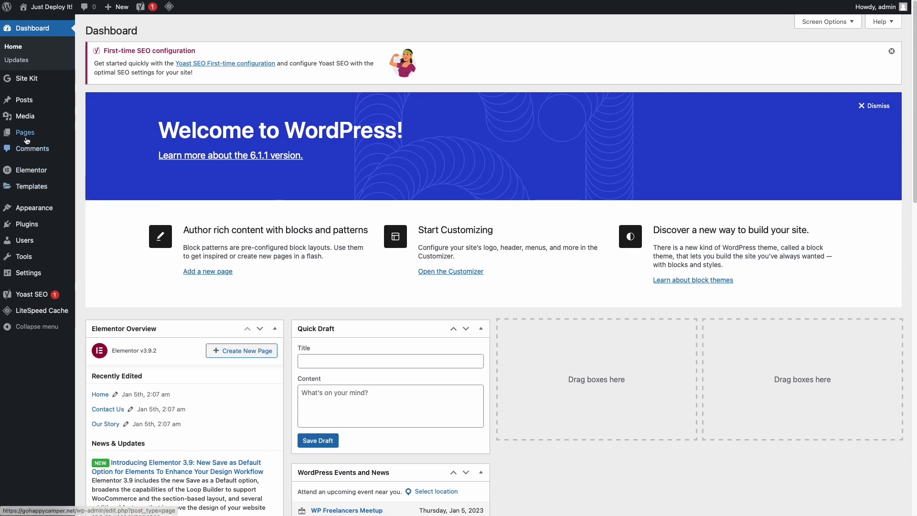
Open the Contact Us page in the WordPress editor from the list of all pages, and return to the list
{"action": "mouse_move", "coordinate": [40, 138]}
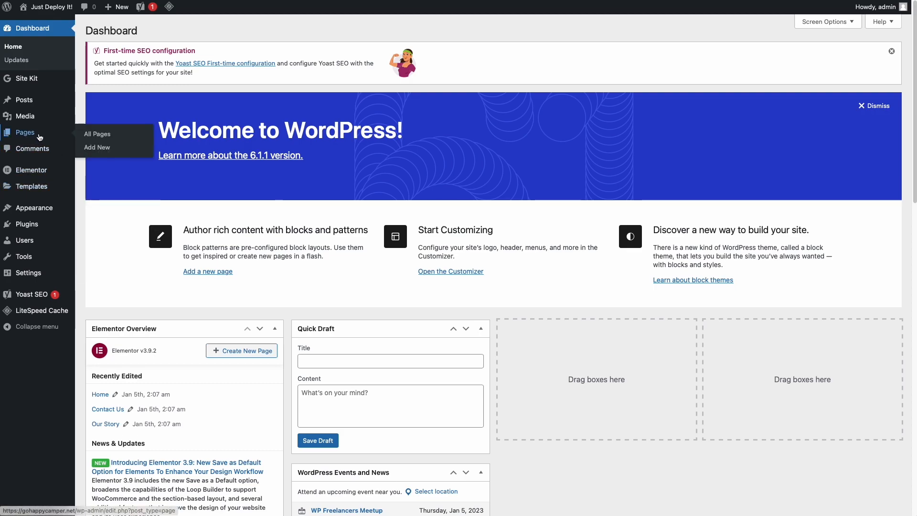
{"action": "left_click", "coordinate": [98, 133]}
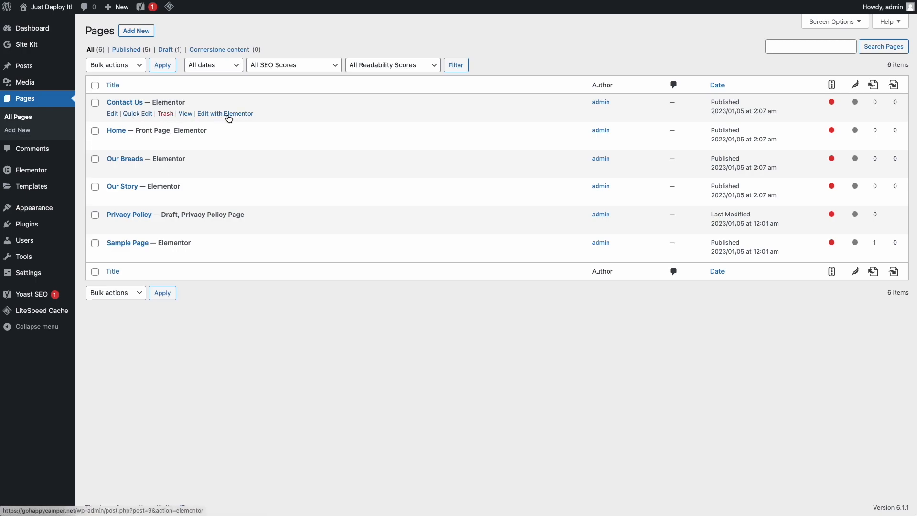
{"action": "left_click", "coordinate": [113, 113]}
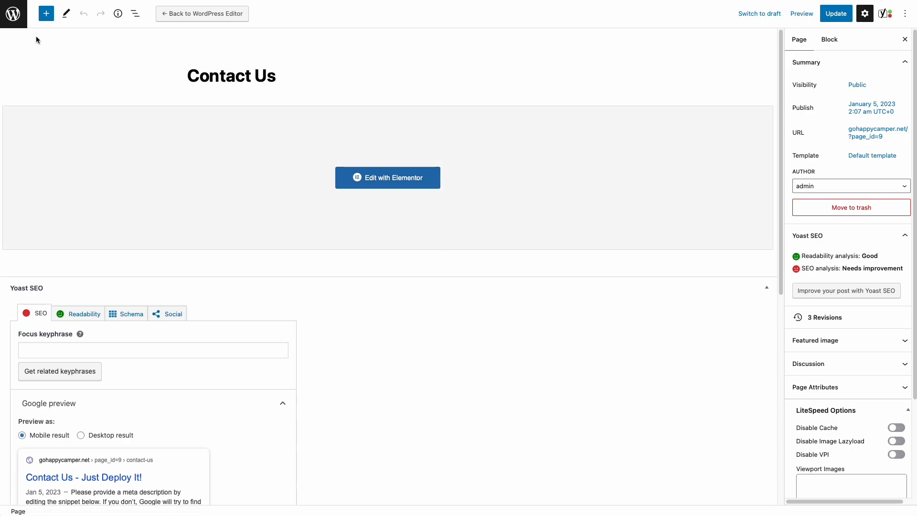
{"action": "left_click", "coordinate": [13, 14]}
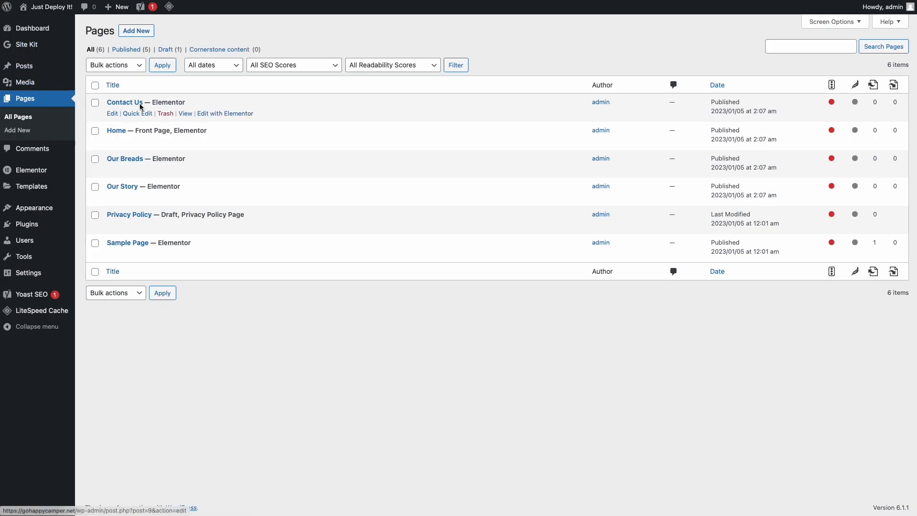
Check the Contact Us page's Quick Edit options, cancel without changes, and view the page
{"action": "left_click", "coordinate": [135, 114]}
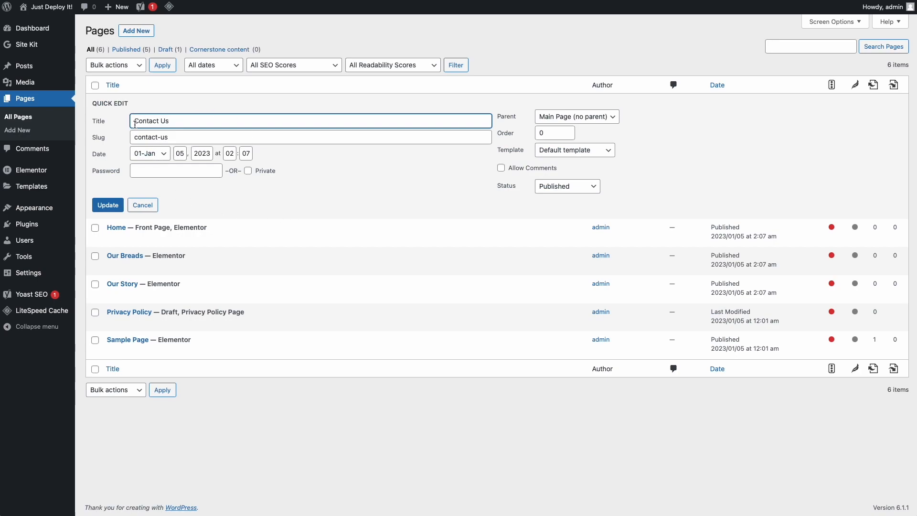
{"action": "left_click", "coordinate": [143, 205]}
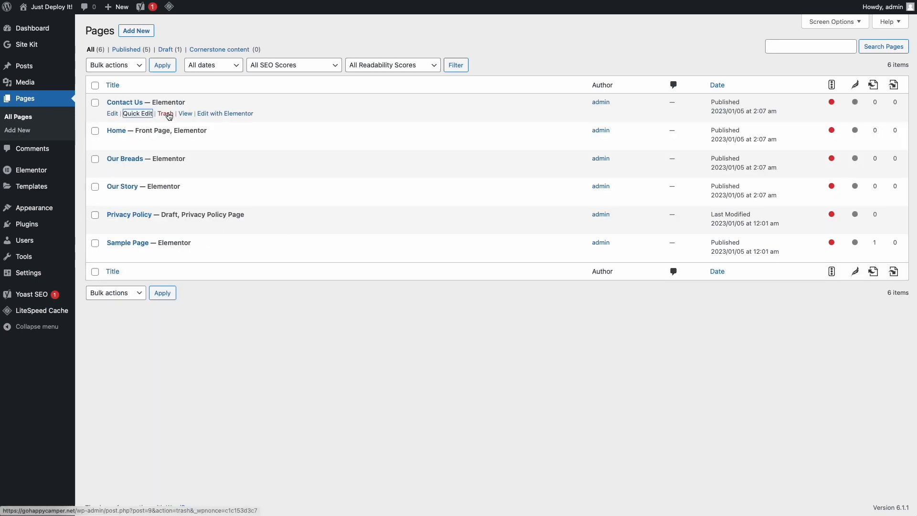
{"action": "left_click", "coordinate": [185, 113]}
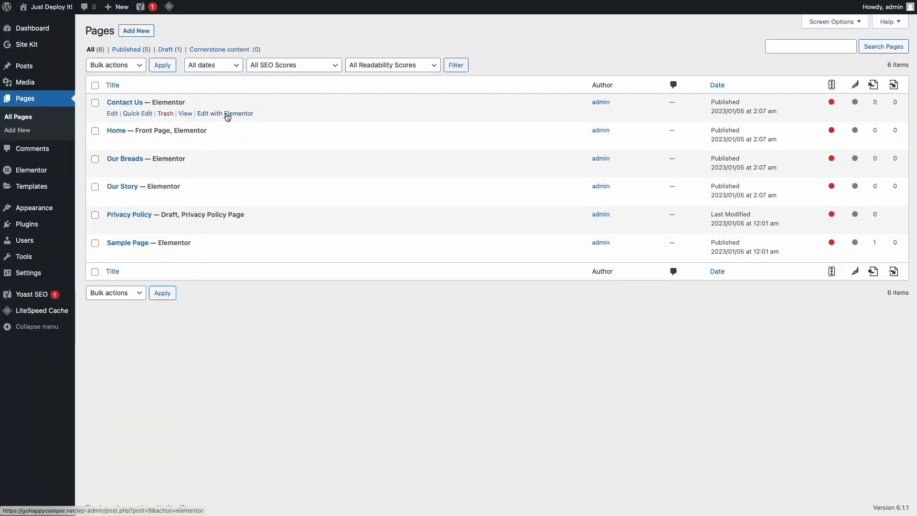
Open the Contact Us page for editing with Elementor and look through its layout
{"action": "left_click", "coordinate": [227, 114]}
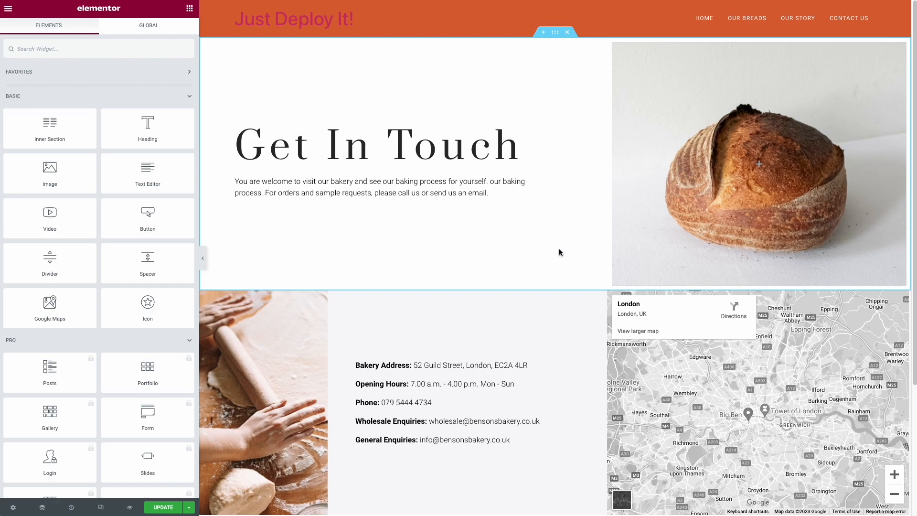
{"action": "scroll", "coordinate": [559, 252], "scroll_direction": "down", "scroll_amount": 4}
{"action": "scroll", "coordinate": [560, 253], "scroll_direction": "up", "scroll_amount": 4}
{"action": "scroll", "coordinate": [558, 215], "scroll_direction": "down", "scroll_amount": 4}
{"action": "scroll", "coordinate": [559, 215], "scroll_direction": "up", "scroll_amount": 4}
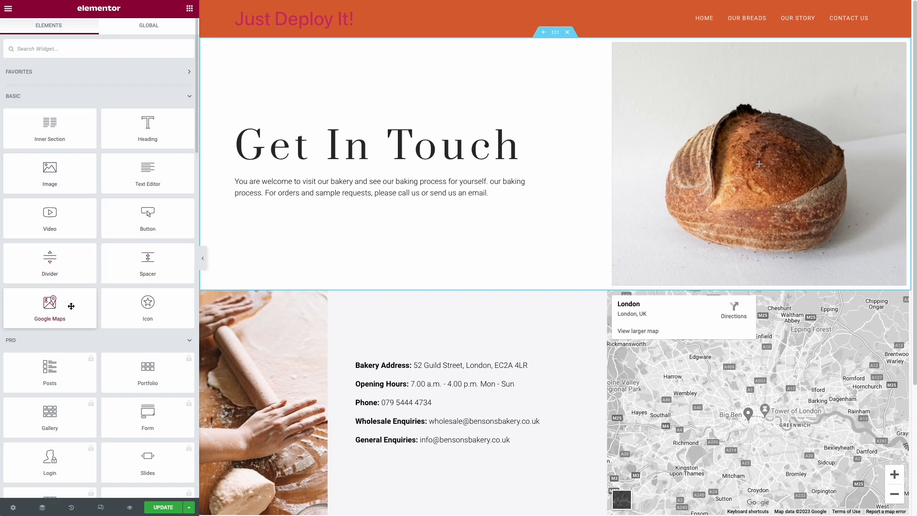
Try adding a Text Editor widget beneath the Get In Touch paragraph, and undo the addition
{"action": "left_click_drag", "start_coordinate": [136, 177], "coordinate": [306, 204]}
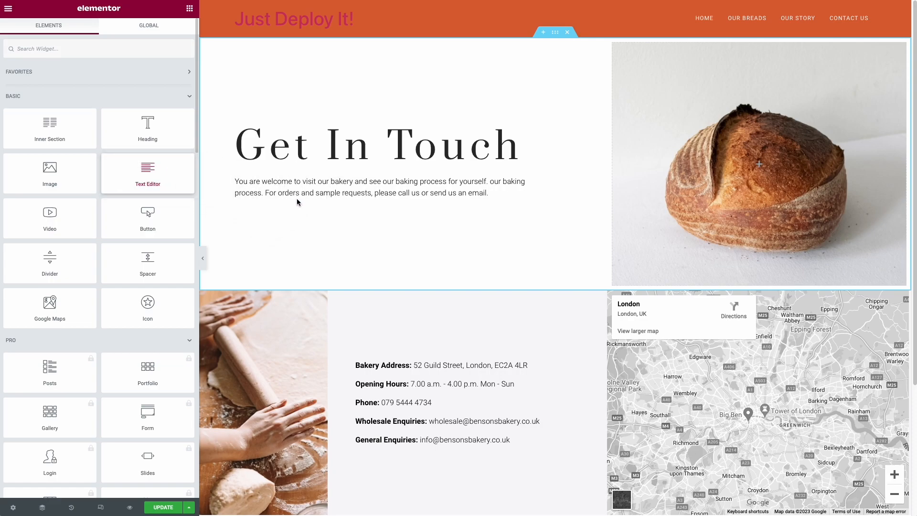
{"action": "left_click_drag", "start_coordinate": [165, 176], "coordinate": [334, 191]}
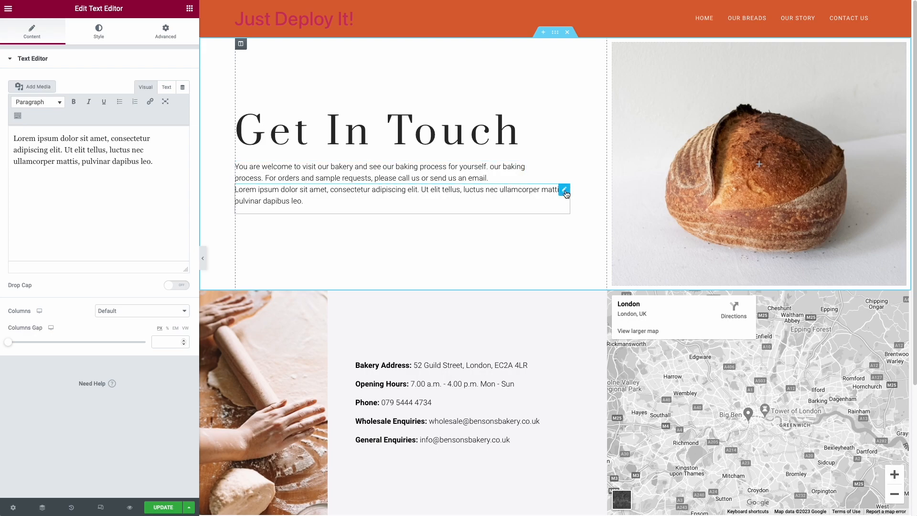
{"action": "key", "text": "ctrl+z"}
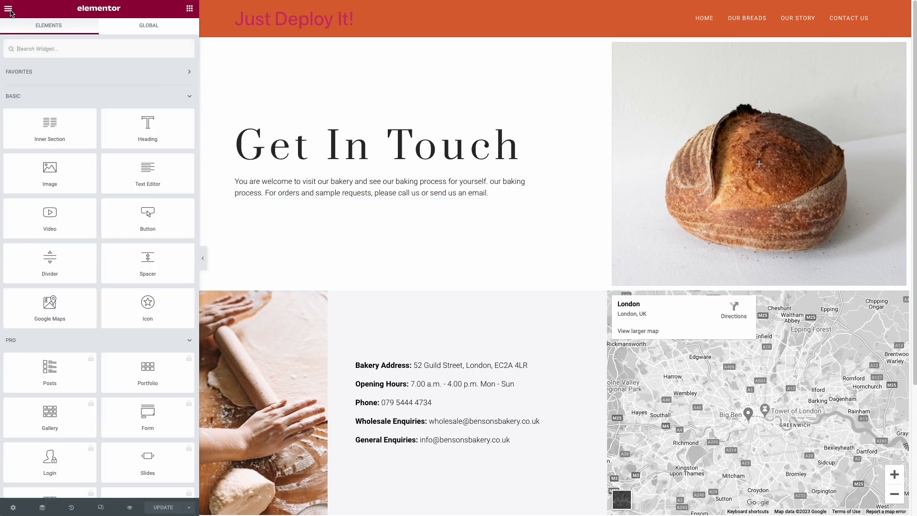
Exit Elementor to the WordPress dashboard and open the Home page for editing with Elementor from the pages list
{"action": "left_click", "coordinate": [8, 9]}
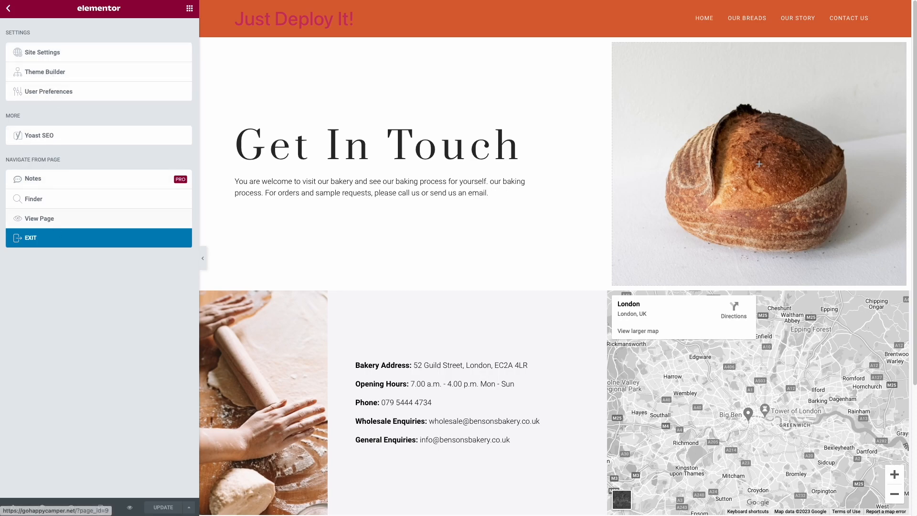
{"action": "left_click", "coordinate": [60, 238]}
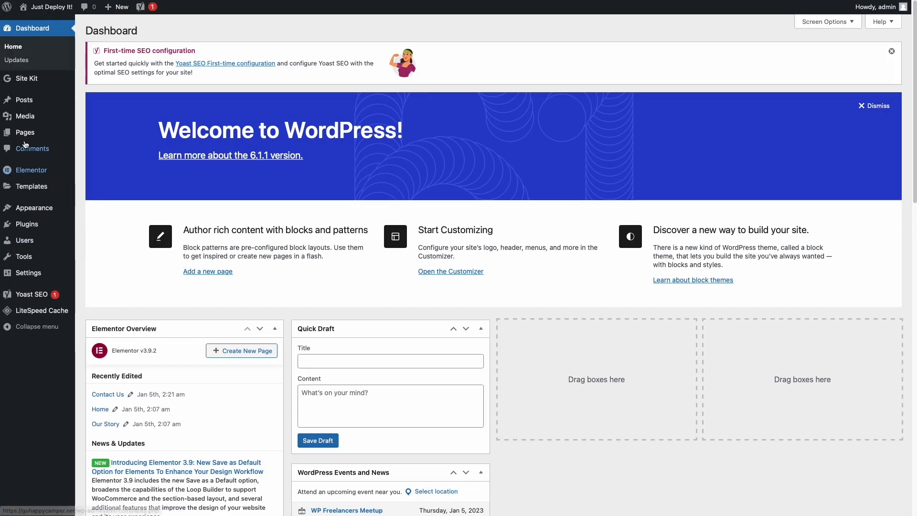
{"action": "mouse_move", "coordinate": [26, 133]}
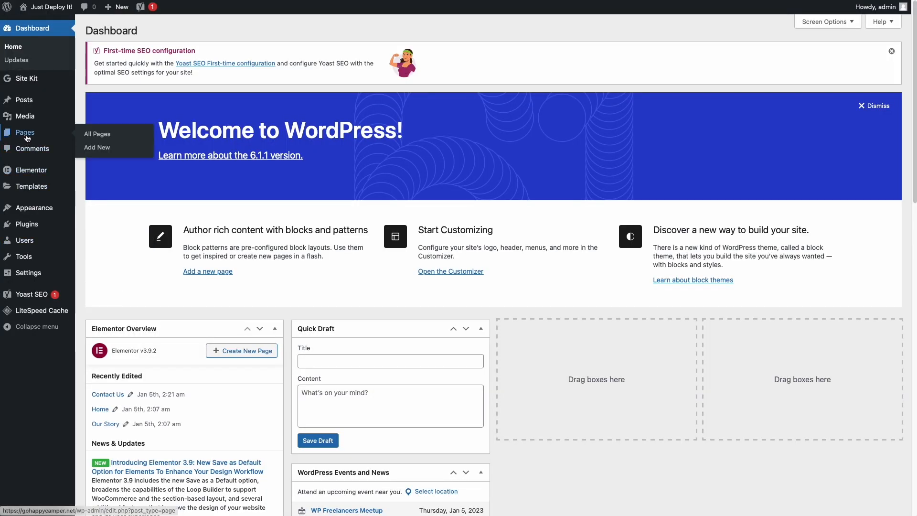
{"action": "left_click", "coordinate": [95, 136]}
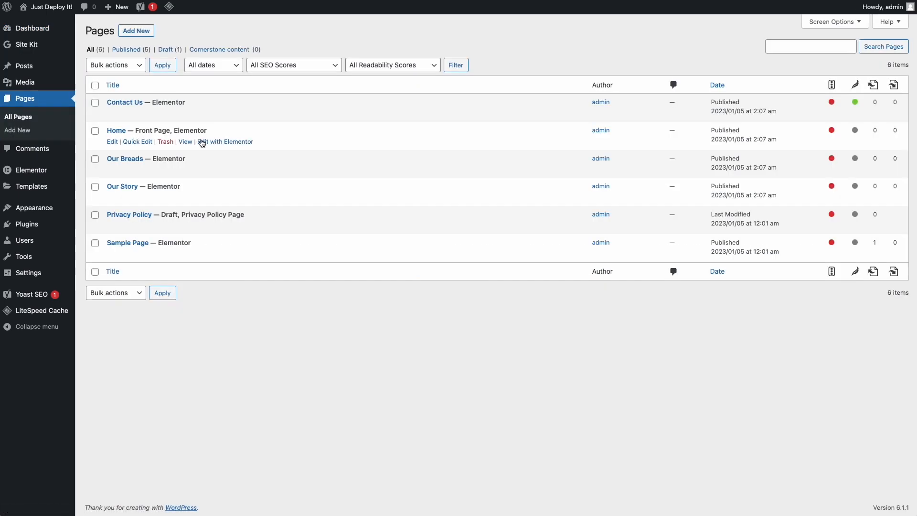
{"action": "left_click", "coordinate": [216, 142]}
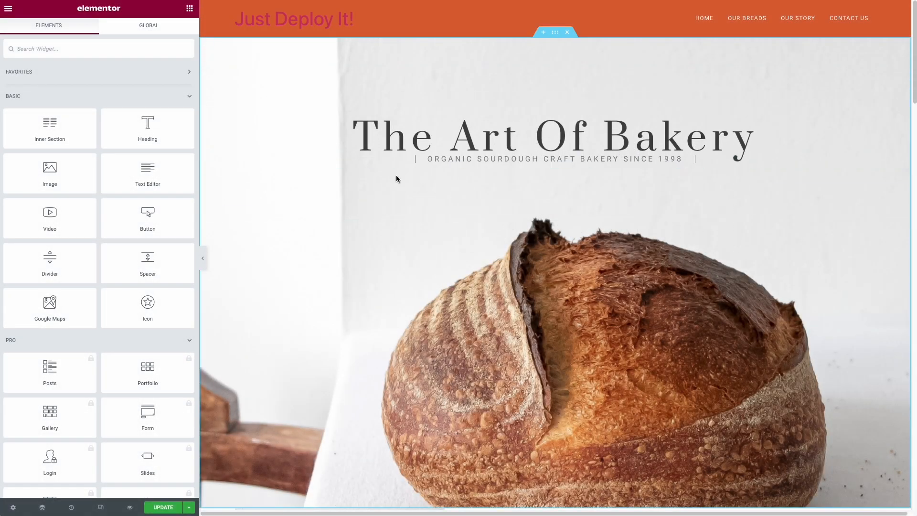
Look through the Home page, update it, and exit Elementor to the WordPress dashboard
{"action": "scroll", "coordinate": [472, 192], "scroll_direction": "down", "scroll_amount": 15}
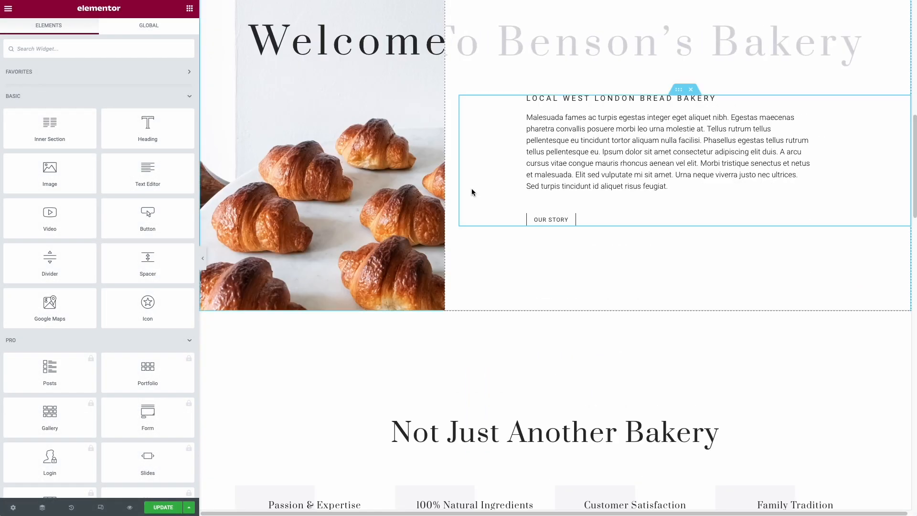
{"action": "scroll", "coordinate": [472, 192], "scroll_direction": "up", "scroll_amount": 12}
{"action": "scroll", "coordinate": [471, 192], "scroll_direction": "up", "scroll_amount": 4}
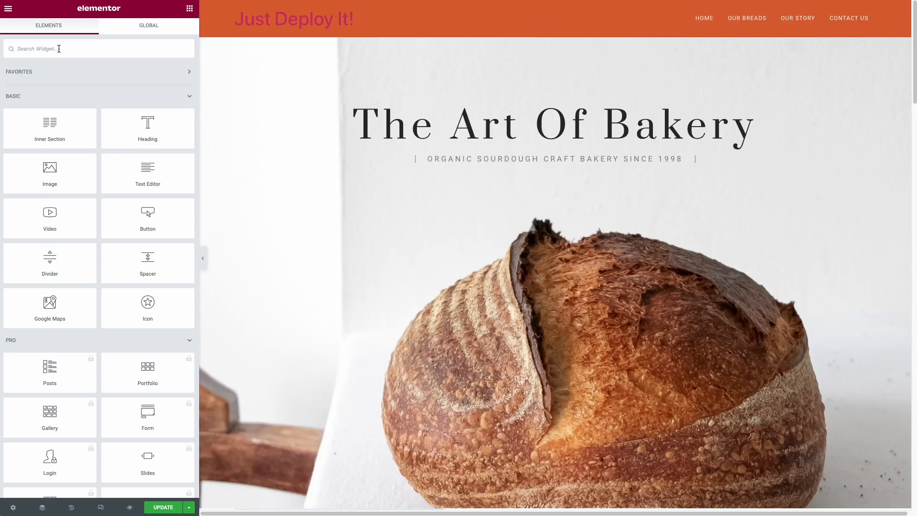
{"action": "left_click", "coordinate": [168, 510]}
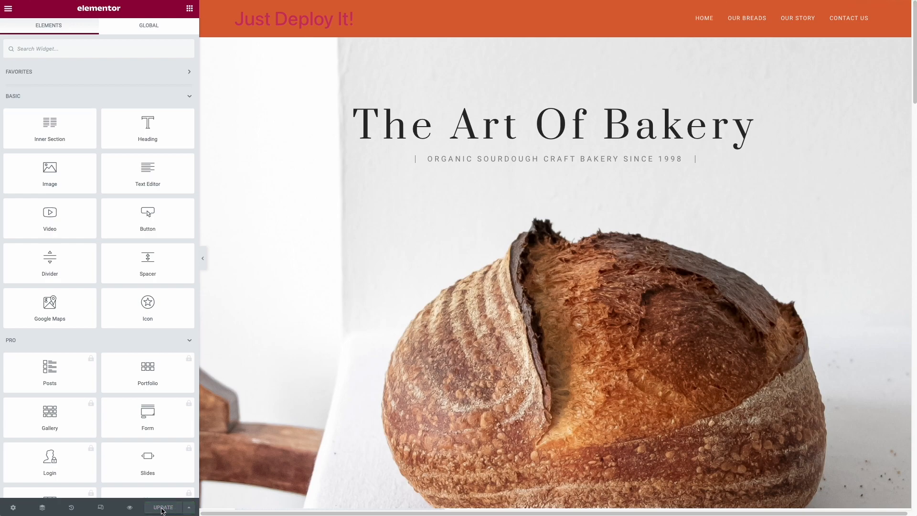
{"action": "left_click", "coordinate": [9, 11]}
{"action": "left_click", "coordinate": [63, 235]}
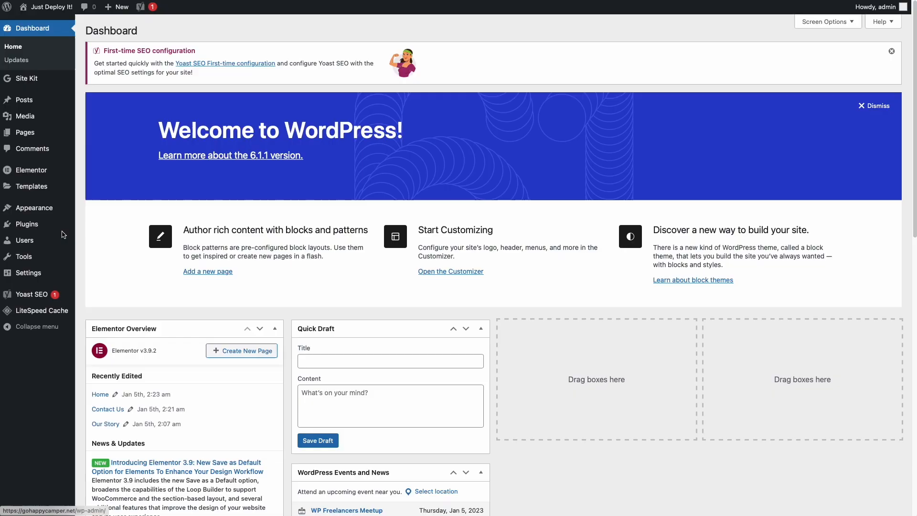
Open the Contact Us page with Elementor again from the list of all pages
{"action": "mouse_move", "coordinate": [28, 132]}
{"action": "left_click", "coordinate": [86, 136]}
{"action": "left_click", "coordinate": [214, 115]}
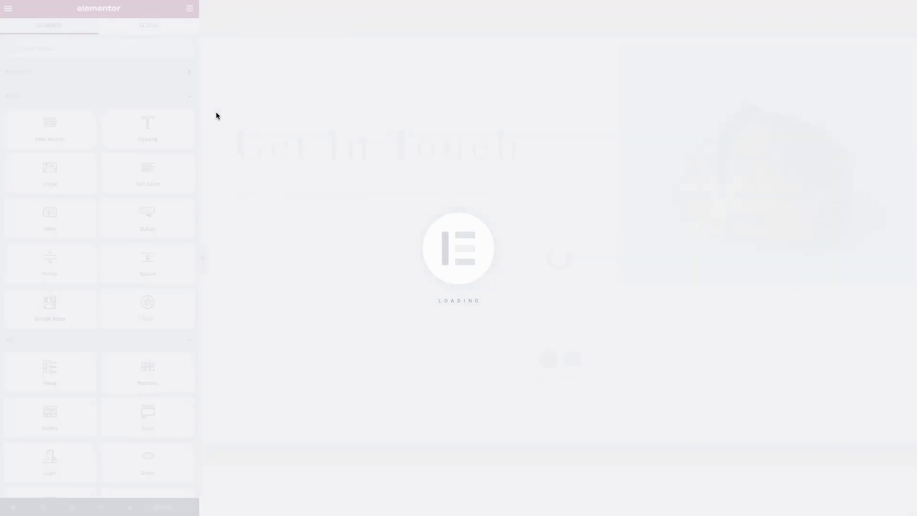
{"action": "scroll", "coordinate": [514, 161], "scroll_direction": "down", "scroll_amount": 2}
{"action": "scroll", "coordinate": [363, 134], "scroll_direction": "up", "scroll_amount": 2}
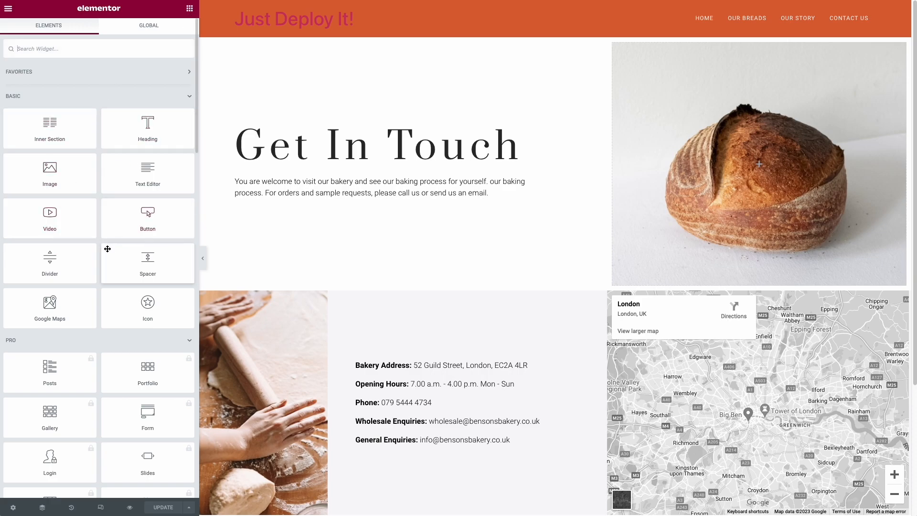
Try a line break after "yourself." in the Get In Touch paragraph, and return to the widget list
{"action": "left_click", "coordinate": [353, 193]}
{"action": "key", "text": "shift+Return"}
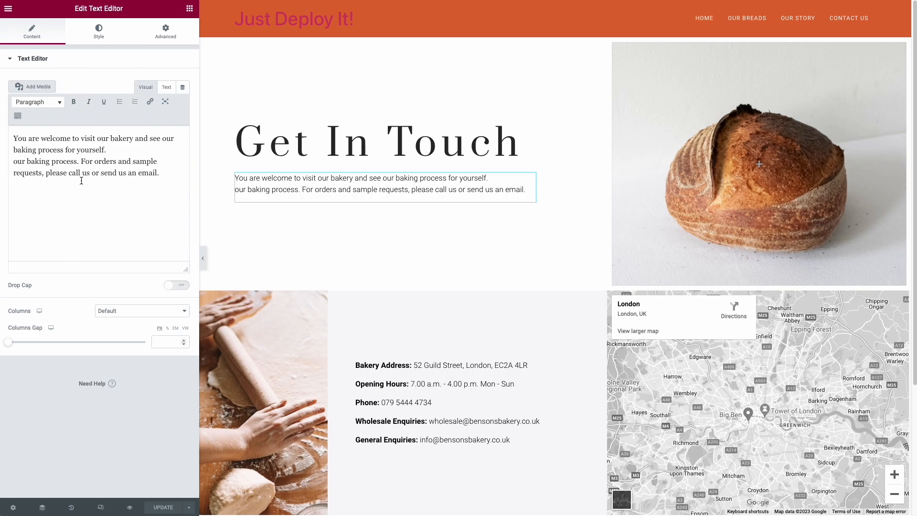
{"action": "left_click", "coordinate": [190, 9]}
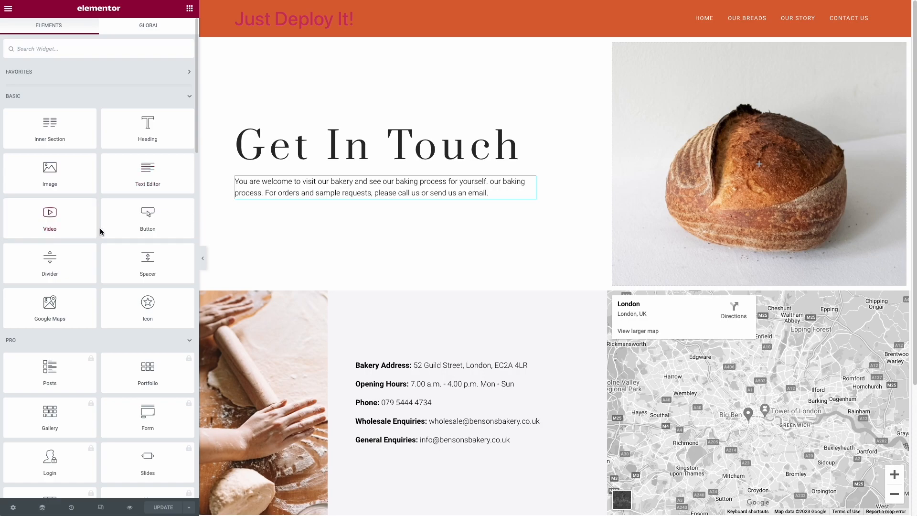
Browse the available Elementor widgets in the Basic, Pro and General groups
{"action": "scroll", "coordinate": [100, 231], "scroll_direction": "down", "scroll_amount": 1}
{"action": "scroll", "coordinate": [100, 229], "scroll_direction": "up", "scroll_amount": 1}
{"action": "scroll", "coordinate": [50, 191], "scroll_direction": "down", "scroll_amount": 1}
{"action": "scroll", "coordinate": [47, 301], "scroll_direction": "down", "scroll_amount": 7}
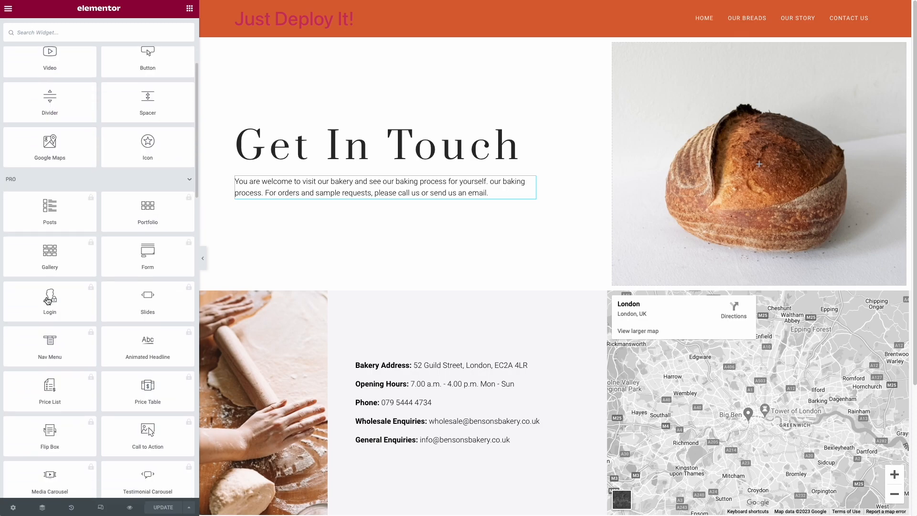
{"action": "scroll", "coordinate": [48, 301], "scroll_direction": "down", "scroll_amount": 9}
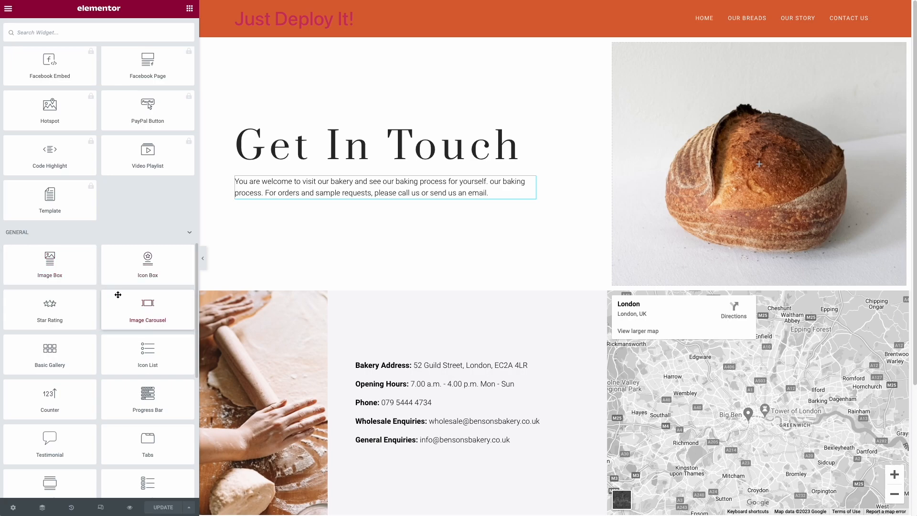
{"action": "scroll", "coordinate": [122, 296], "scroll_direction": "up", "scroll_amount": 17}
{"action": "scroll", "coordinate": [123, 296], "scroll_direction": "down", "scroll_amount": 3}
{"action": "scroll", "coordinate": [94, 220], "scroll_direction": "up", "scroll_amount": 3}
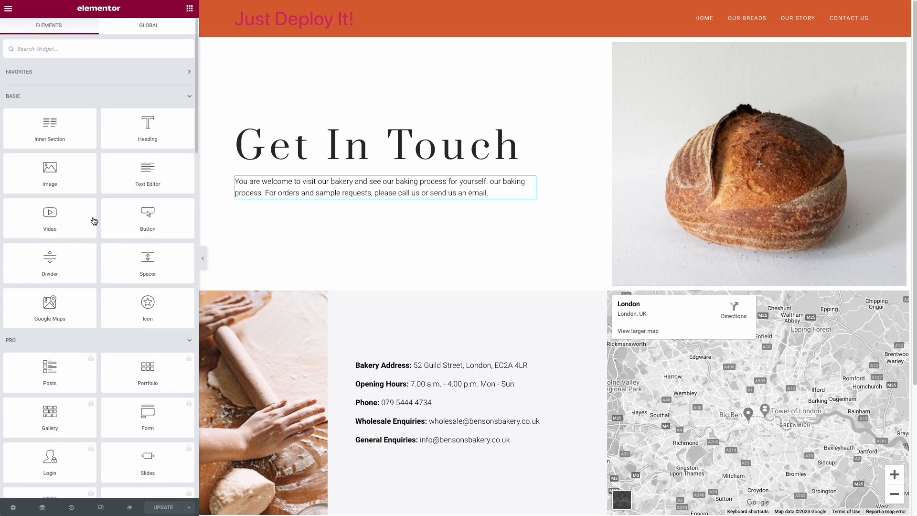
Try an Alert widget below the Get In Touch paragraph, and delete it again
{"action": "scroll", "coordinate": [72, 134], "scroll_direction": "down", "scroll_amount": 20}
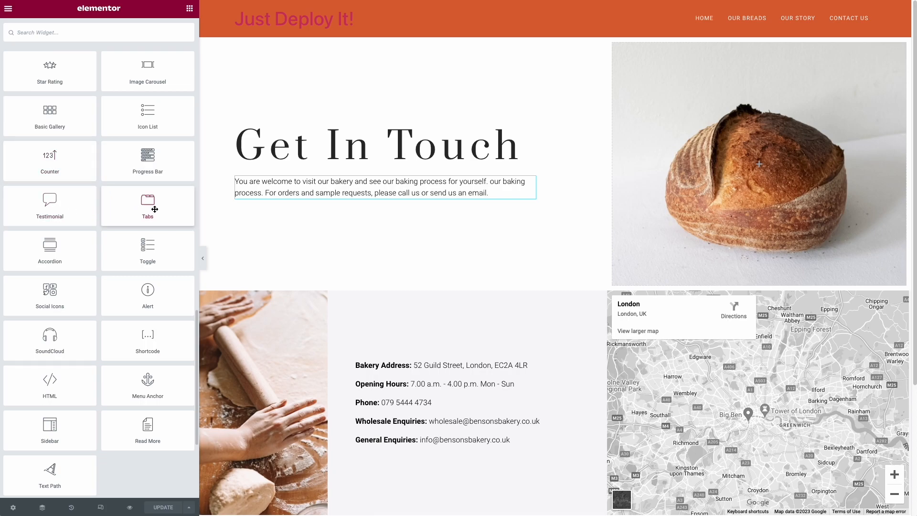
{"action": "left_click_drag", "start_coordinate": [139, 298], "coordinate": [352, 199]}
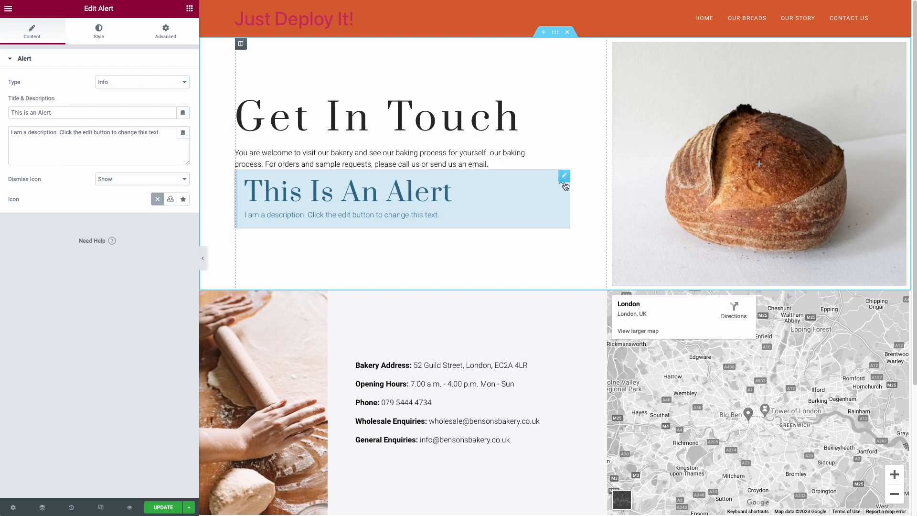
{"action": "key", "text": "Delete"}
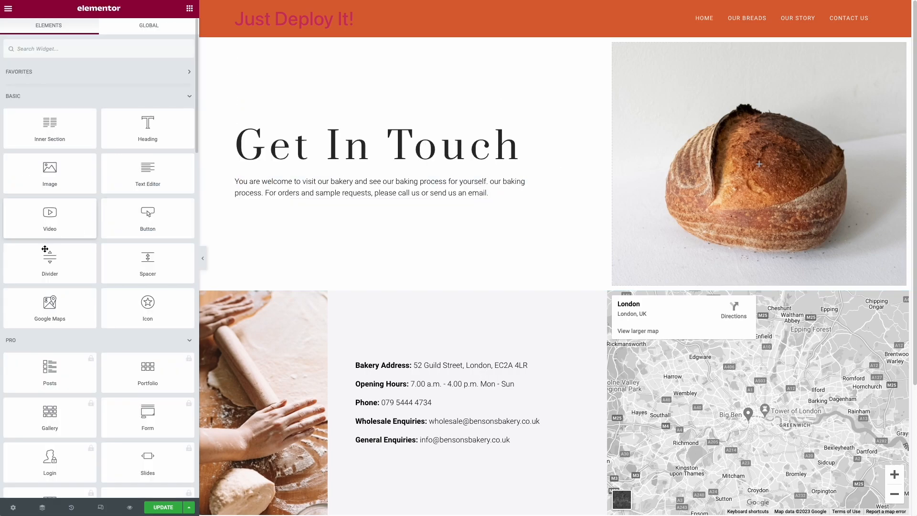
Try to place the locked Gallery widget on the page, and look through the Pro and General widgets
{"action": "scroll", "coordinate": [86, 219], "scroll_direction": "down", "scroll_amount": 2}
{"action": "scroll", "coordinate": [86, 219], "scroll_direction": "down", "scroll_amount": 3}
{"action": "left_click_drag", "start_coordinate": [70, 199], "coordinate": [201, 221]}
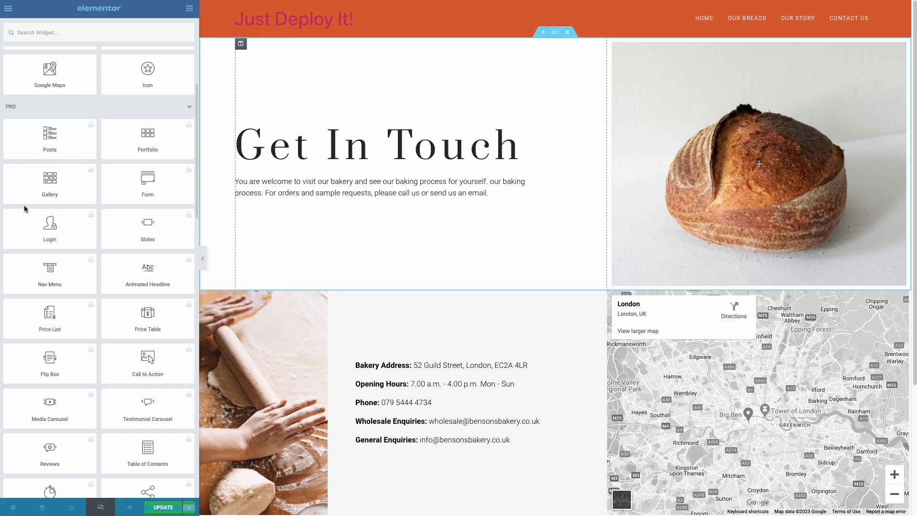
{"action": "left_click_drag", "start_coordinate": [46, 193], "coordinate": [92, 221]}
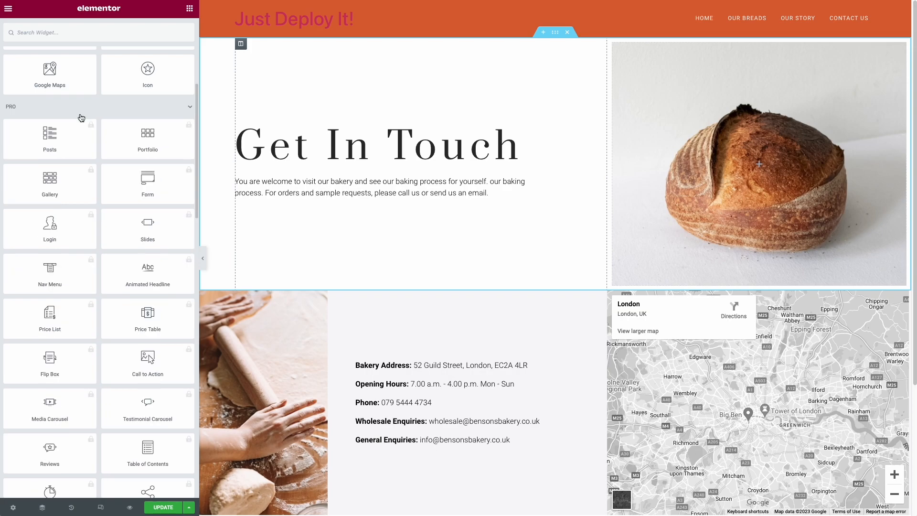
{"action": "scroll", "coordinate": [96, 199], "scroll_direction": "down", "scroll_amount": 5}
{"action": "scroll", "coordinate": [97, 201], "scroll_direction": "down", "scroll_amount": 5}
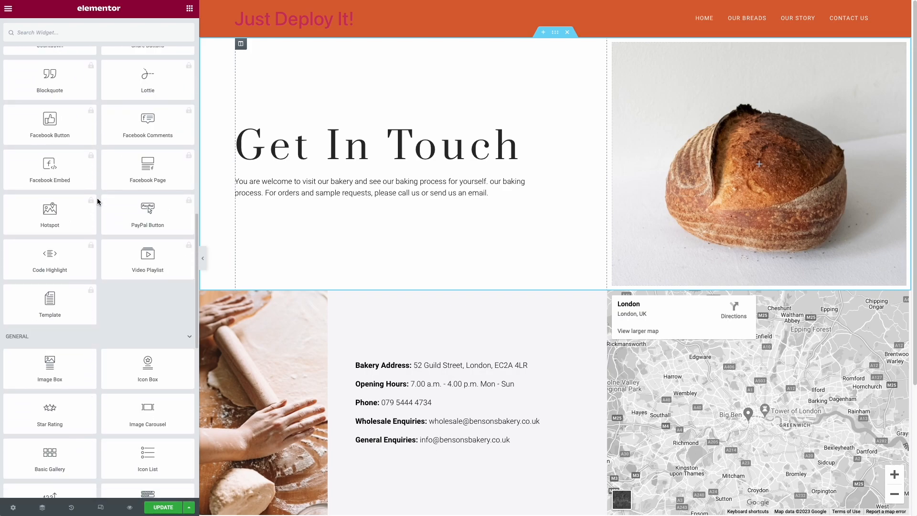
{"action": "scroll", "coordinate": [97, 201], "scroll_direction": "up", "scroll_amount": 10}
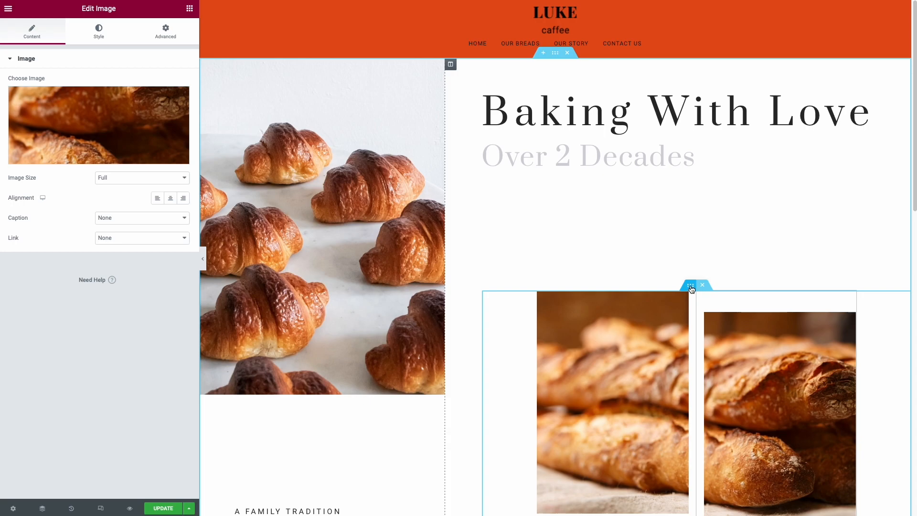
Examine the settings of the "Baking With Love" heading and croissant image, plus the Style and Advanced options of the "Over 2 Decades" heading
{"action": "left_click", "coordinate": [645, 110]}
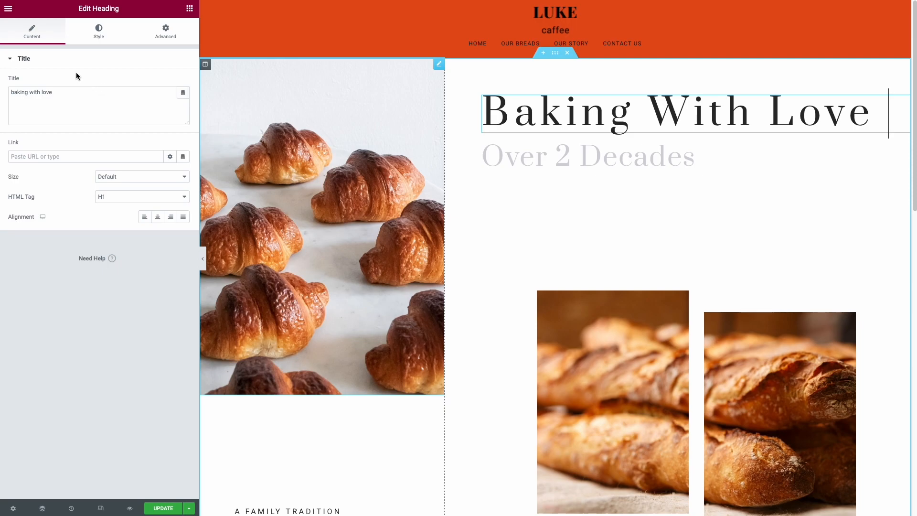
{"action": "left_click", "coordinate": [266, 139]}
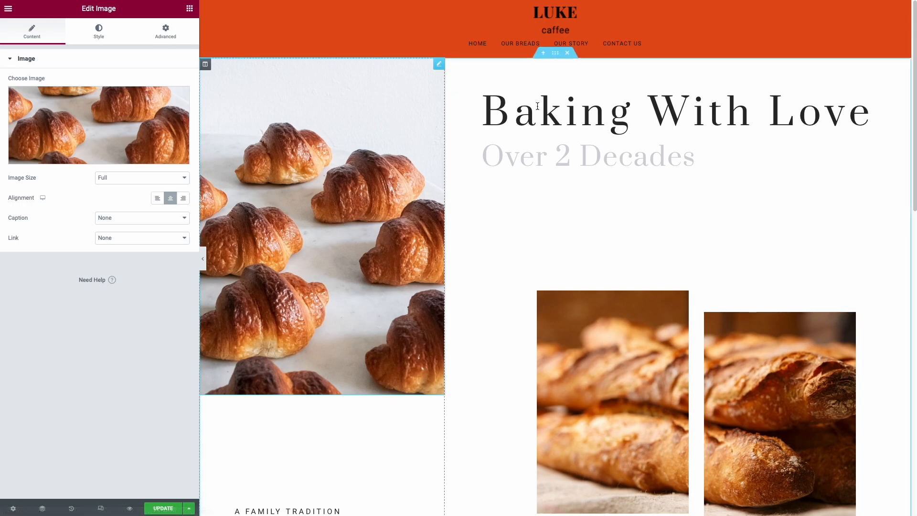
{"action": "left_click", "coordinate": [691, 121]}
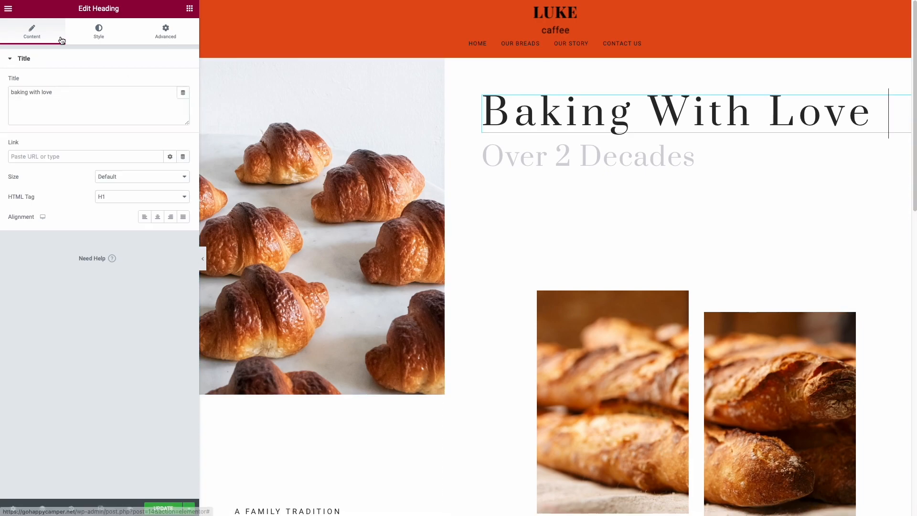
{"action": "left_click", "coordinate": [525, 156]}
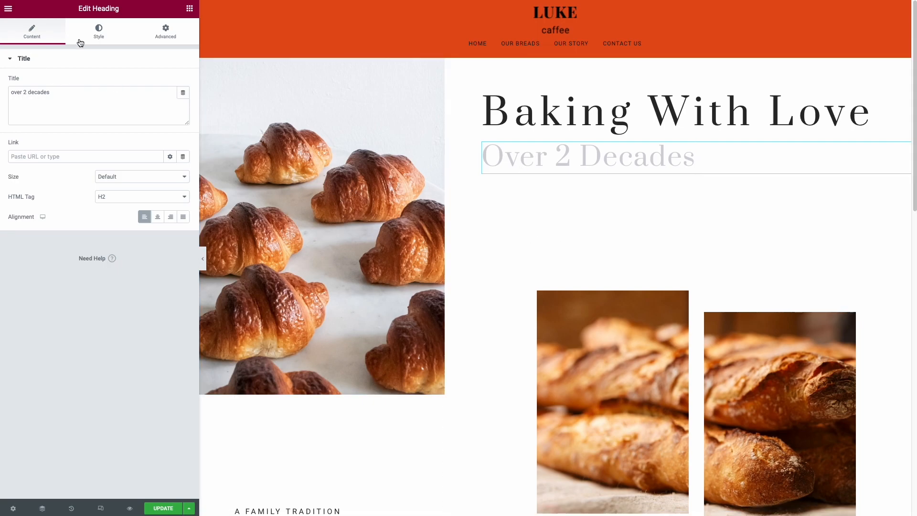
{"action": "left_click", "coordinate": [98, 35]}
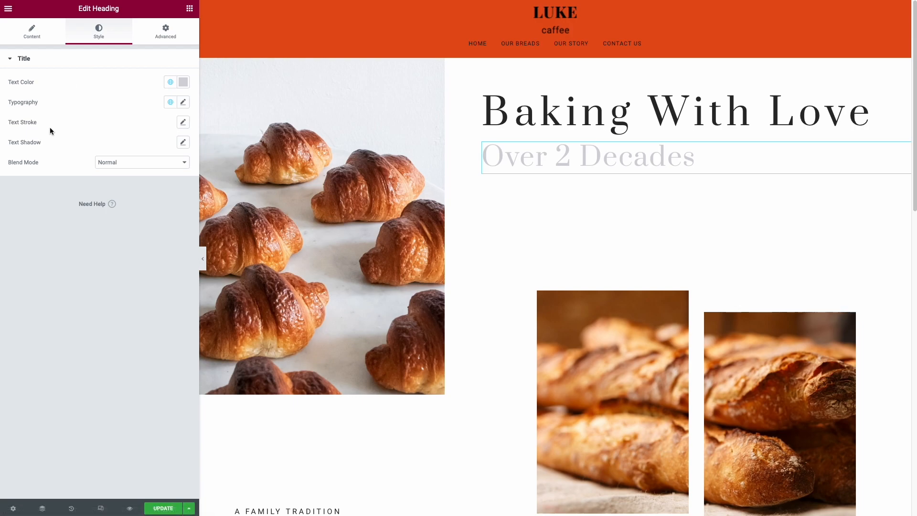
{"action": "left_click", "coordinate": [169, 37]}
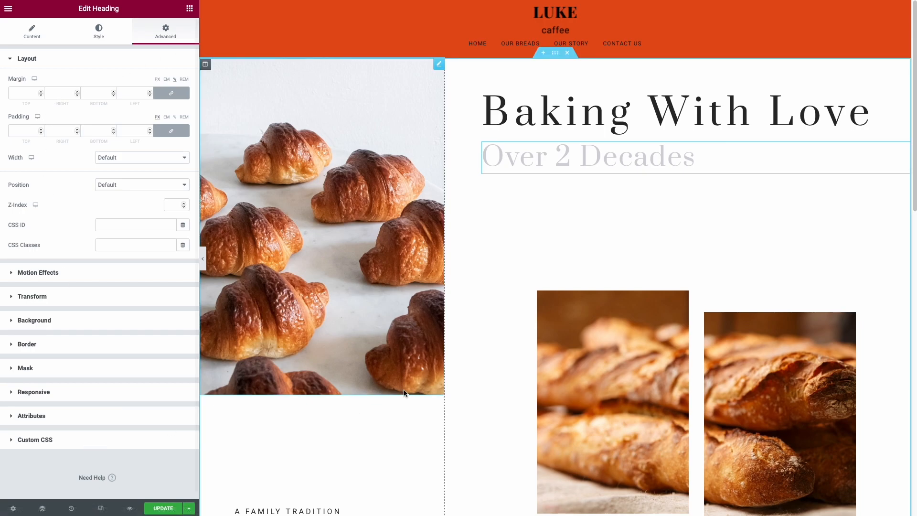
Move the "A Family Tradition" heading directly below the "Our Story" heading, also trying it beneath the story paragraph
{"action": "scroll", "coordinate": [671, 372], "scroll_direction": "down", "scroll_amount": 2}
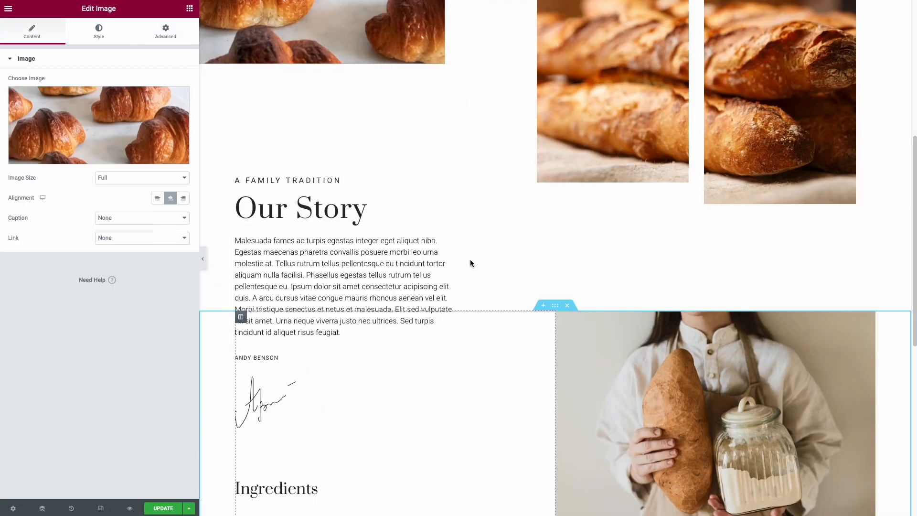
{"action": "scroll", "coordinate": [470, 262], "scroll_direction": "down", "scroll_amount": 1}
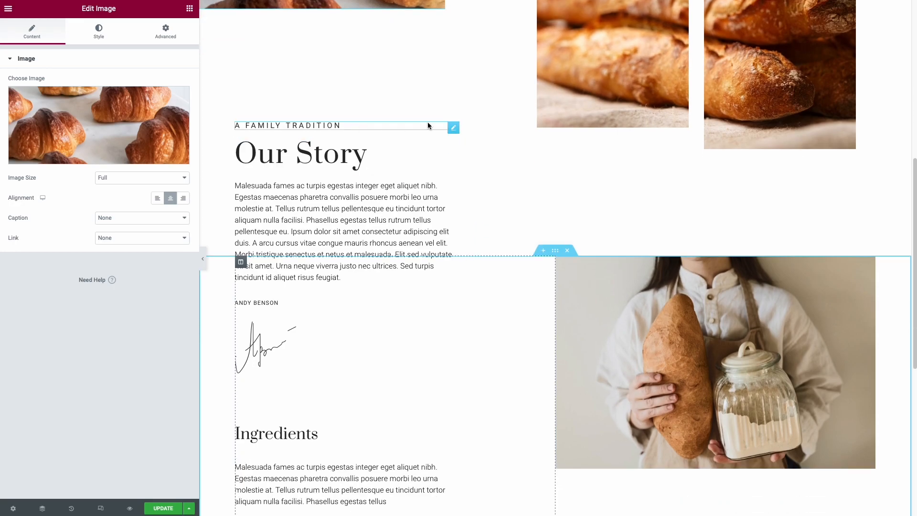
{"action": "left_click_drag", "start_coordinate": [451, 128], "coordinate": [397, 160]}
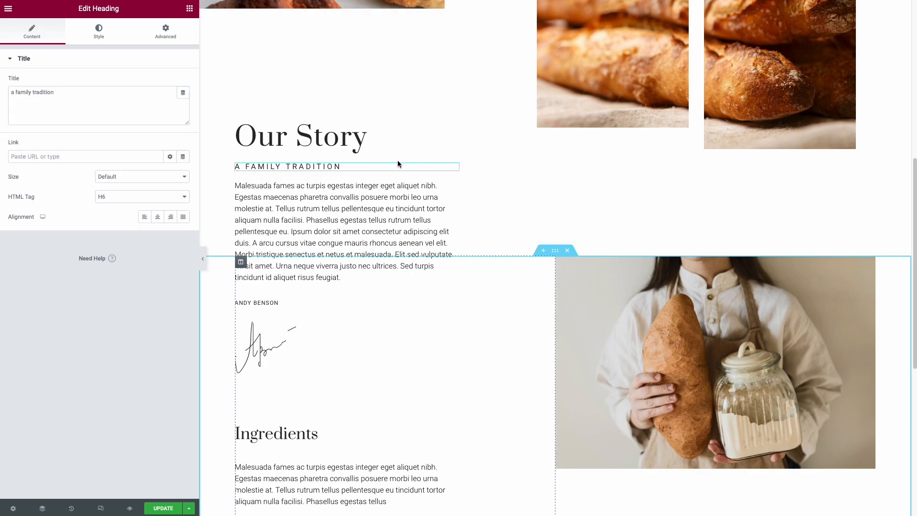
{"action": "left_click_drag", "start_coordinate": [452, 169], "coordinate": [400, 289]}
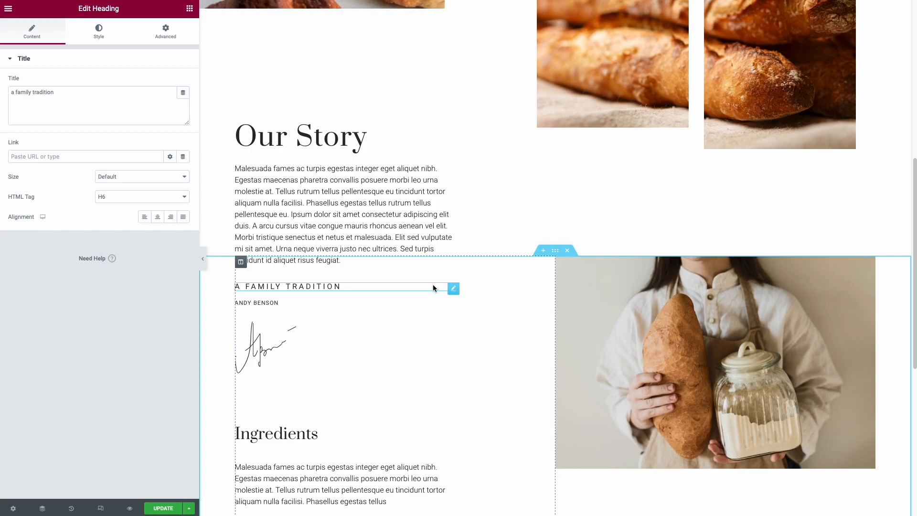
{"action": "left_click_drag", "start_coordinate": [454, 275], "coordinate": [363, 152]}
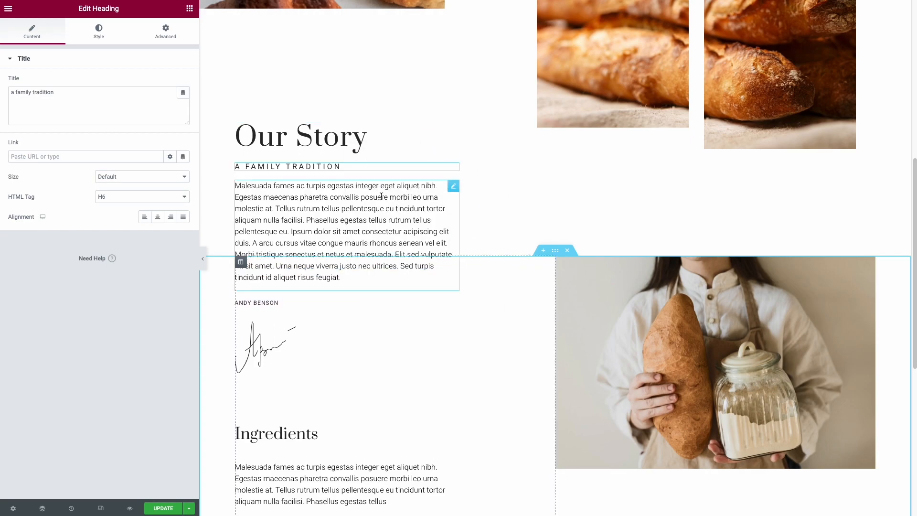
Try moving the whole Our Story section above the "Baking With Love" section, and restore the original section order
{"action": "scroll", "coordinate": [477, 215], "scroll_direction": "down", "scroll_amount": 1}
{"action": "scroll", "coordinate": [526, 251], "scroll_direction": "down", "scroll_amount": 2}
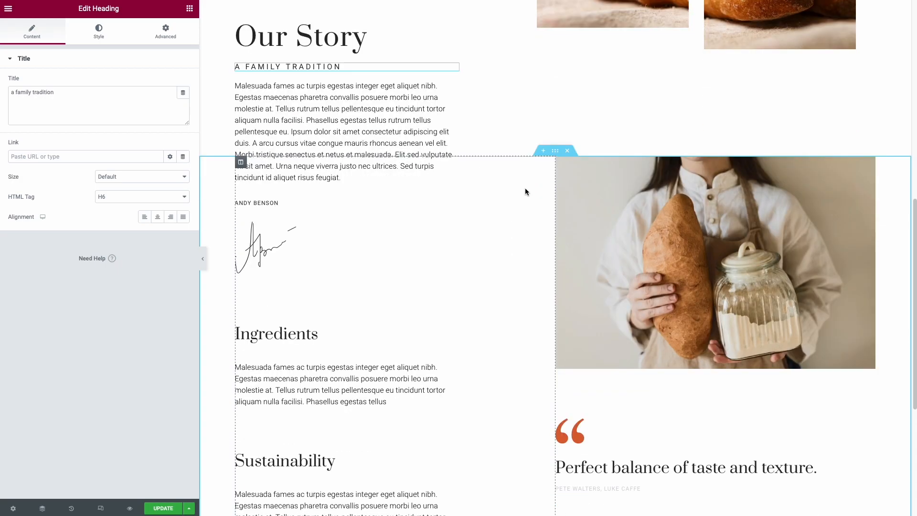
{"action": "scroll", "coordinate": [554, 154], "scroll_direction": "down", "scroll_amount": 3}
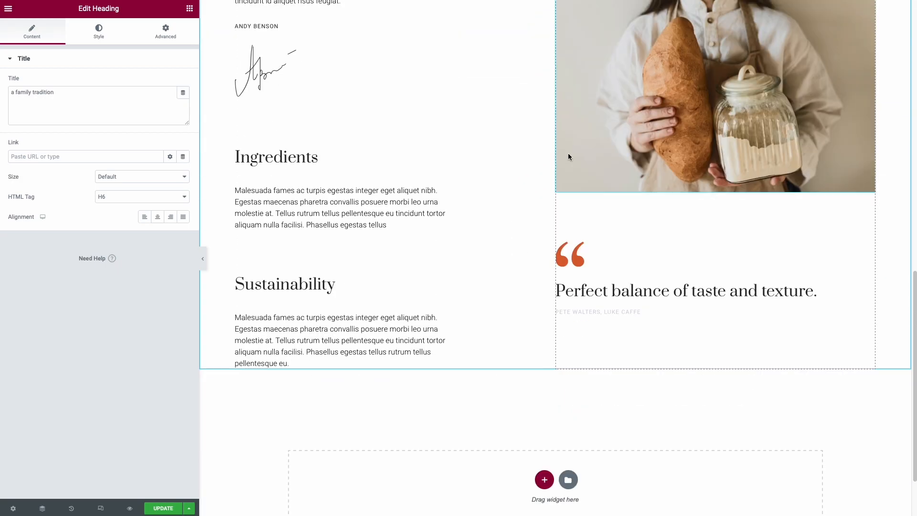
{"action": "scroll", "coordinate": [568, 153], "scroll_direction": "up", "scroll_amount": 12}
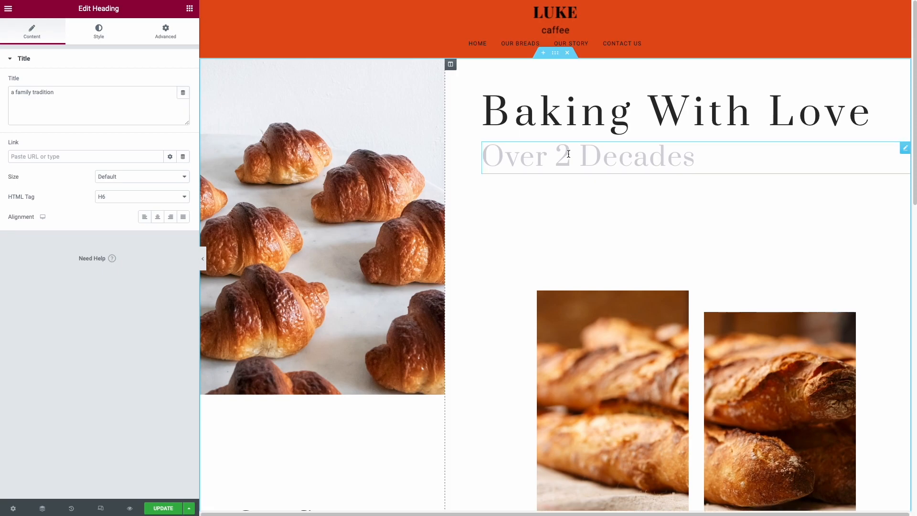
{"action": "scroll", "coordinate": [568, 152], "scroll_direction": "down", "scroll_amount": 5}
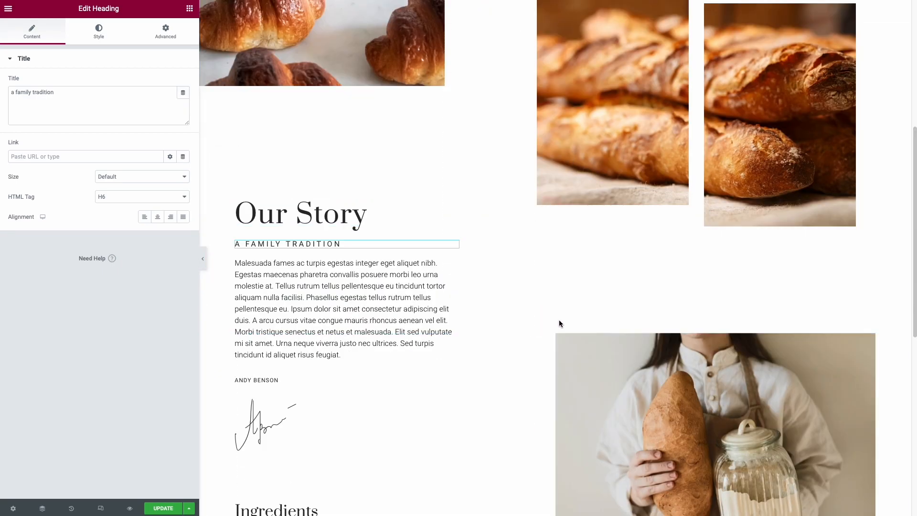
{"action": "left_click_drag", "start_coordinate": [555, 329], "coordinate": [571, 50]}
{"action": "left_click_drag", "start_coordinate": [567, 14], "coordinate": [547, 70]}
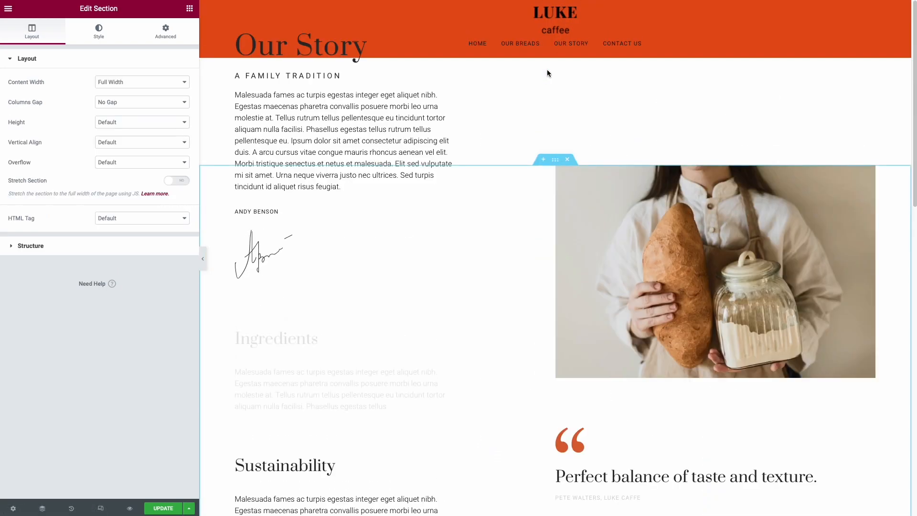
{"action": "scroll", "coordinate": [530, 146], "scroll_direction": "down", "scroll_amount": 10}
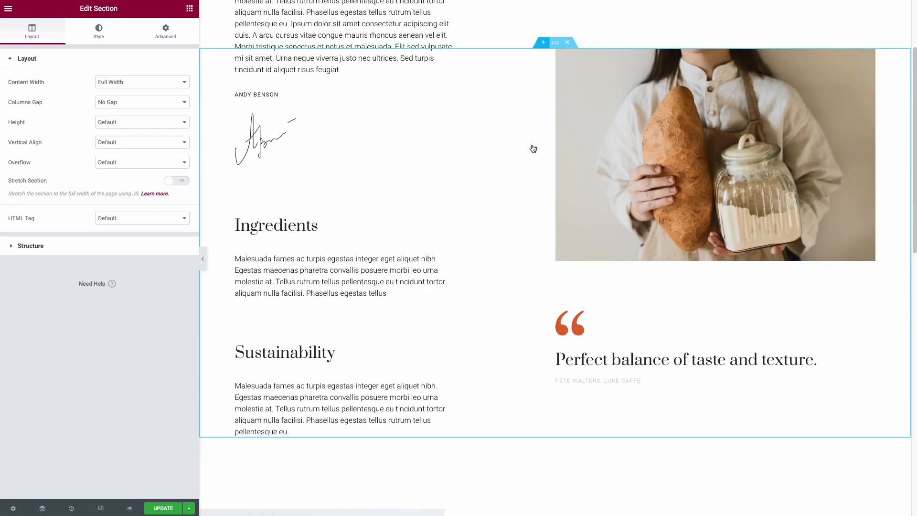
{"action": "scroll", "coordinate": [539, 193], "scroll_direction": "down", "scroll_amount": 5}
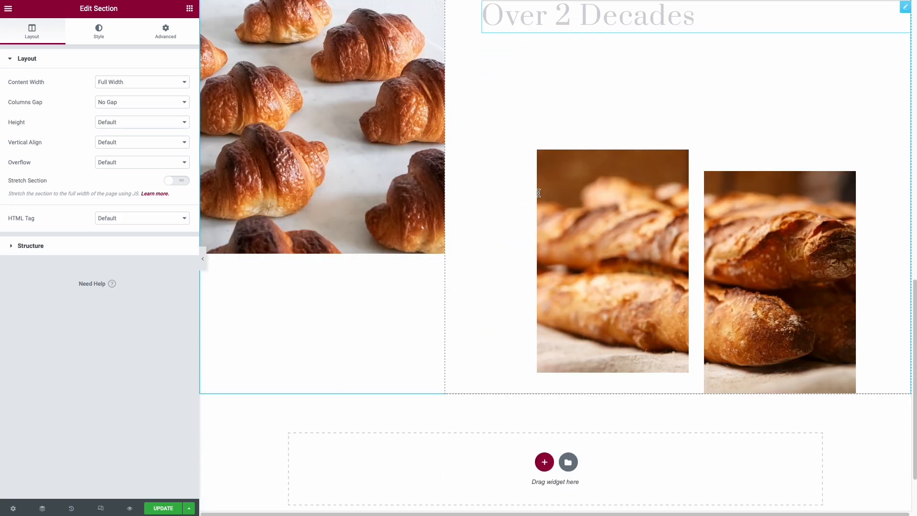
{"action": "scroll", "coordinate": [537, 197], "scroll_direction": "up", "scroll_amount": 2}
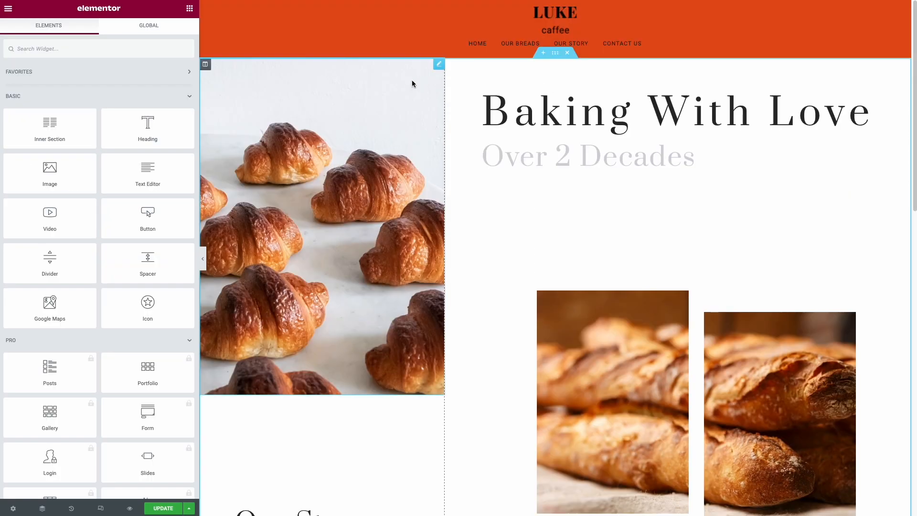
Examine the layout settings of the "Baking With Love" section and of its left and right columns
{"action": "left_click", "coordinate": [556, 54]}
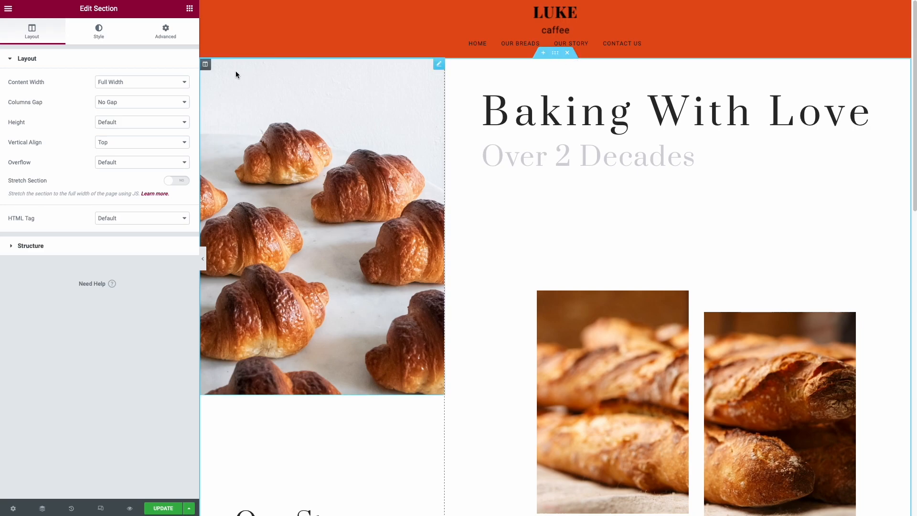
{"action": "left_click", "coordinate": [206, 65]}
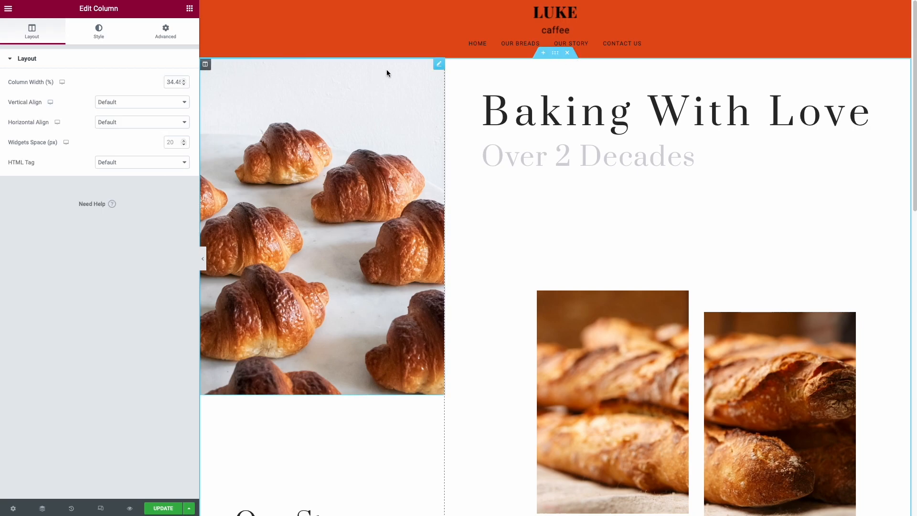
{"action": "left_click", "coordinate": [450, 65]}
{"action": "scroll", "coordinate": [471, 116], "scroll_direction": "down", "scroll_amount": 6}
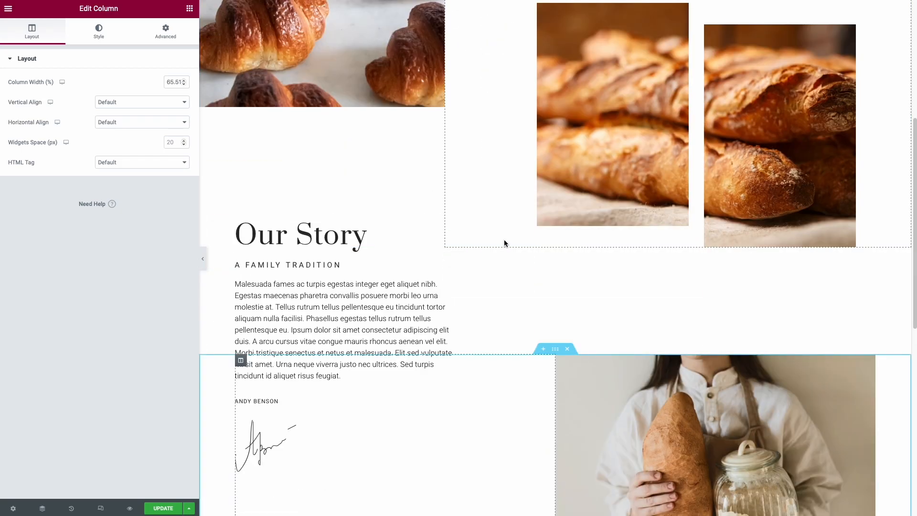
{"action": "scroll", "coordinate": [503, 241], "scroll_direction": "up", "scroll_amount": 6}
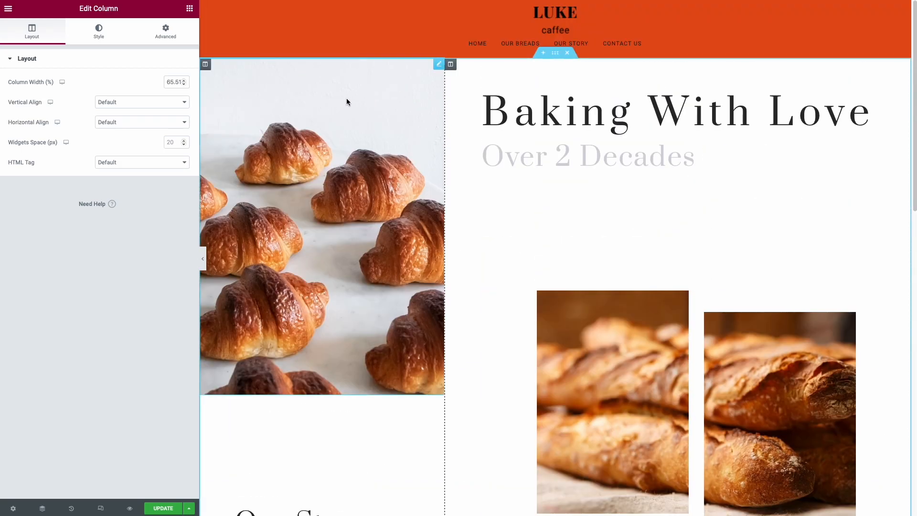
Examine the settings of the croissant image, the "Baking With Love" heading and the "Over 2 Decades" heading through their edit handles
{"action": "left_click", "coordinate": [438, 65]}
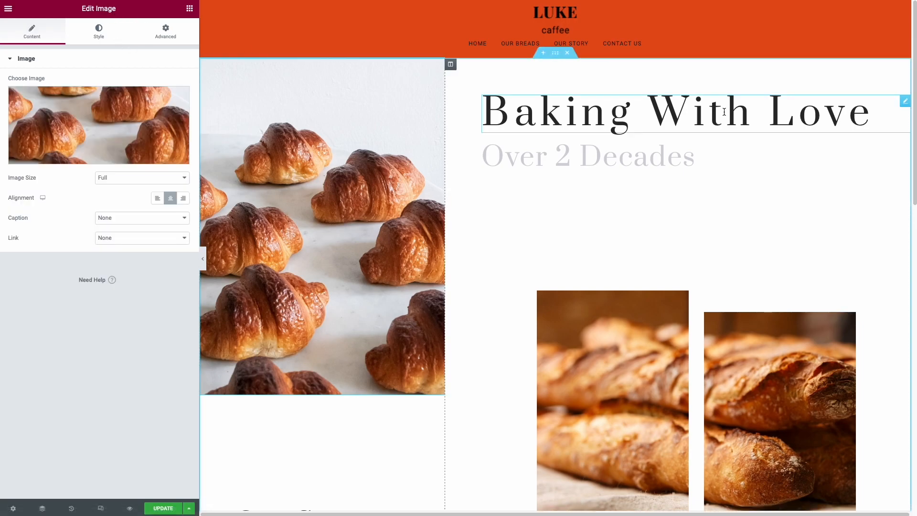
{"action": "scroll", "coordinate": [722, 115], "scroll_direction": "down", "scroll_amount": 1}
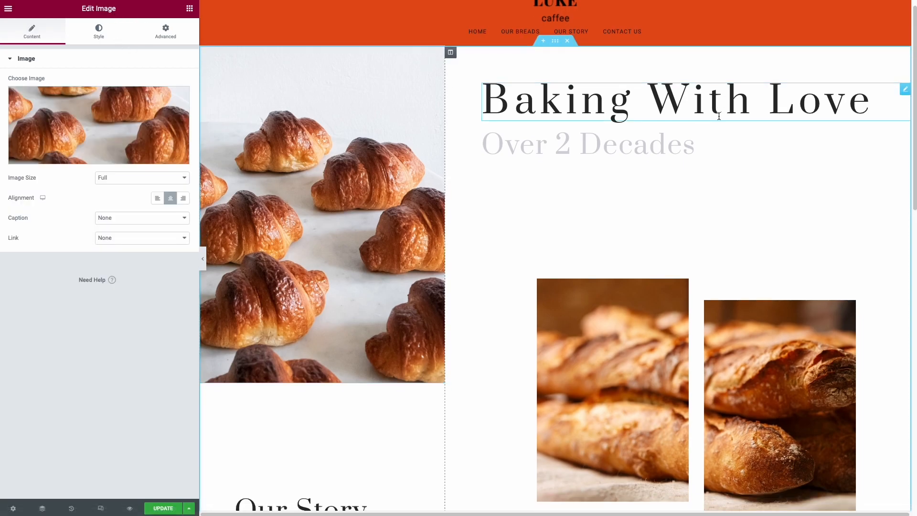
{"action": "left_click", "coordinate": [905, 94]}
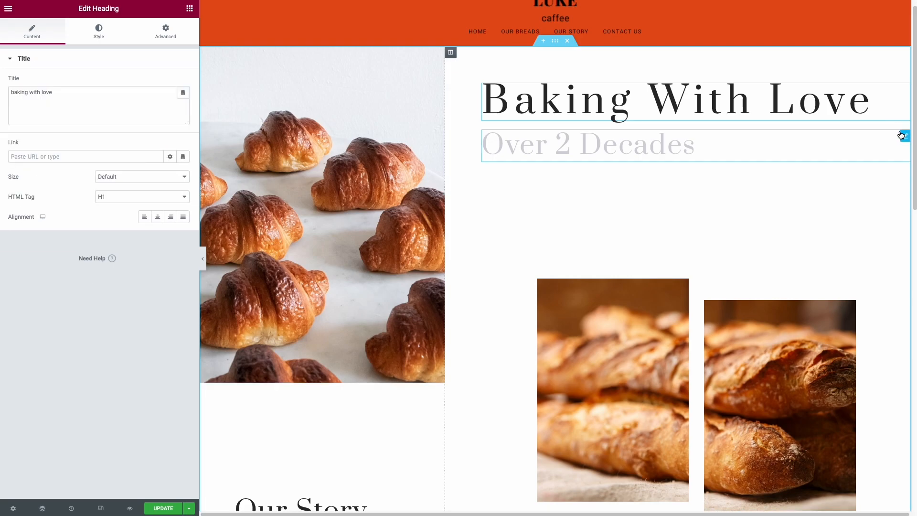
{"action": "left_click", "coordinate": [904, 136]}
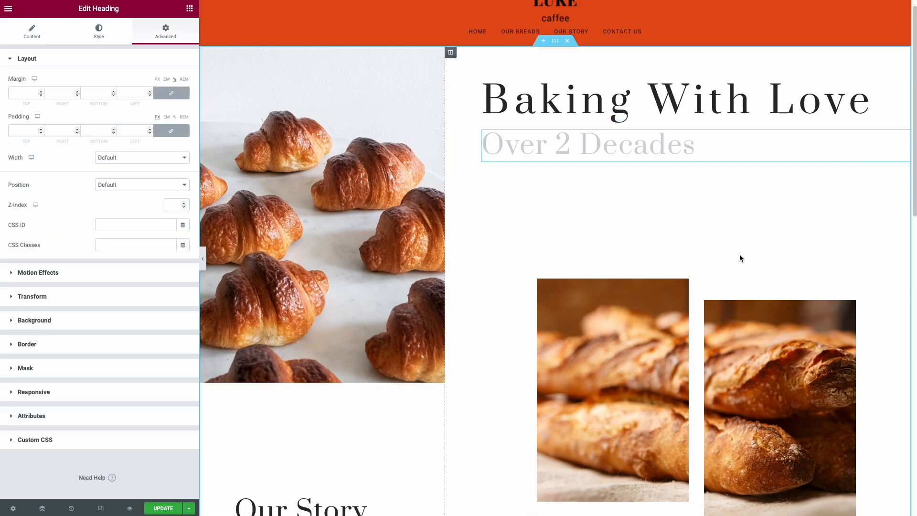
{"action": "scroll", "coordinate": [720, 299], "scroll_direction": "down", "scroll_amount": 1}
{"action": "scroll", "coordinate": [658, 282], "scroll_direction": "down", "scroll_amount": 1}
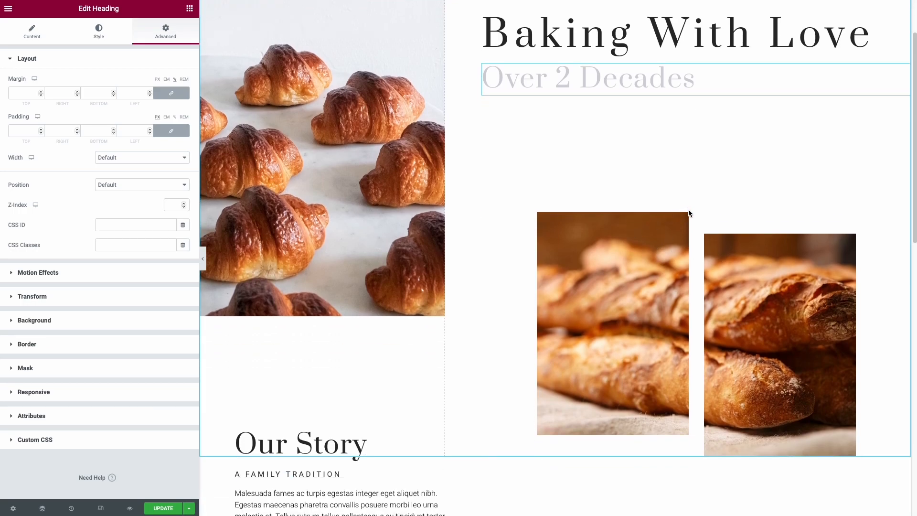
View the layout settings of the whole "Baking With Love" section
{"action": "scroll", "coordinate": [633, 255], "scroll_direction": "down", "scroll_amount": 3}
{"action": "scroll", "coordinate": [631, 253], "scroll_direction": "up", "scroll_amount": 5}
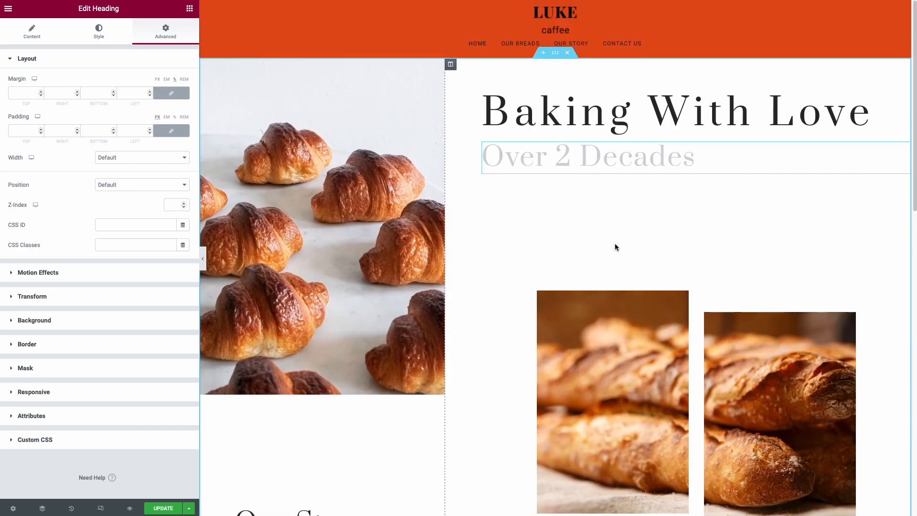
{"action": "left_click", "coordinate": [551, 58]}
{"action": "scroll", "coordinate": [574, 228], "scroll_direction": "down", "scroll_amount": 4}
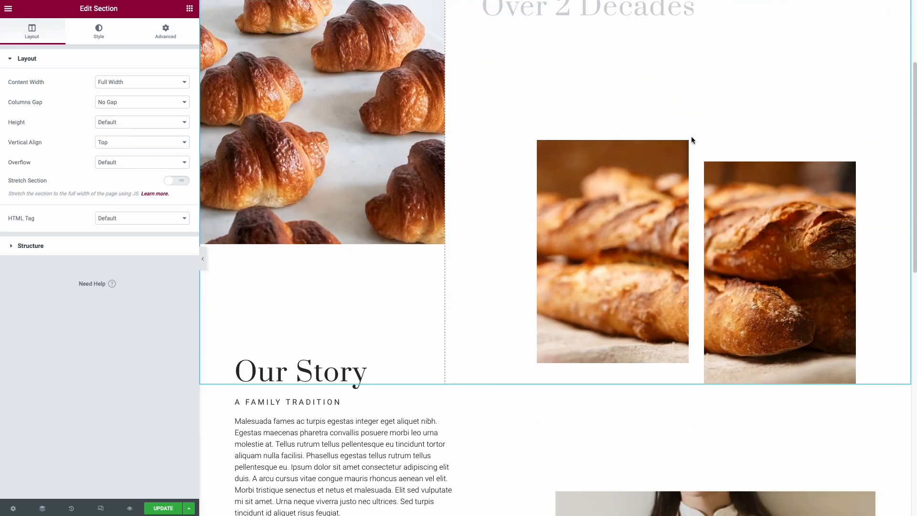
{"action": "scroll", "coordinate": [657, 185], "scroll_direction": "down", "scroll_amount": 1}
Try moving the croissant image column to the other side of the "Baking With Love" column, and restore the original column order
{"action": "left_click_drag", "start_coordinate": [205, 64], "coordinate": [720, 131]}
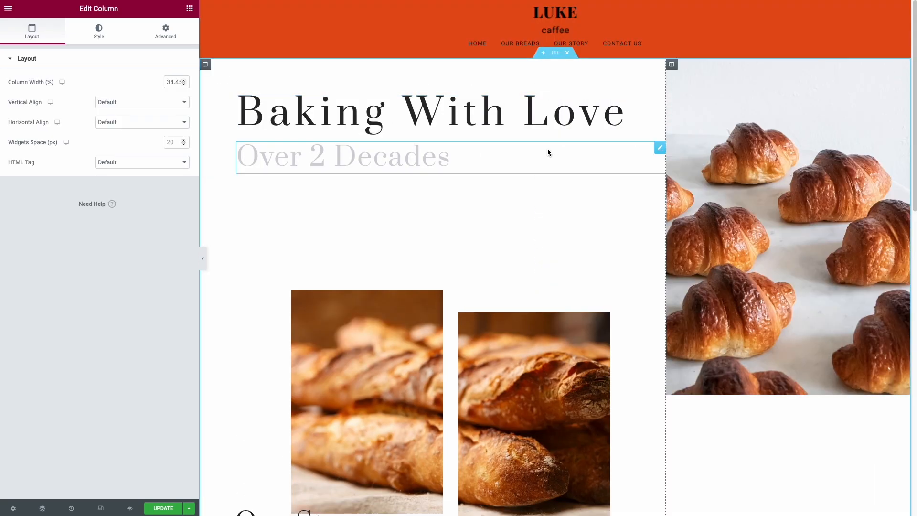
{"action": "scroll", "coordinate": [548, 148], "scroll_direction": "down", "scroll_amount": 5}
{"action": "scroll", "coordinate": [544, 158], "scroll_direction": "up", "scroll_amount": 5}
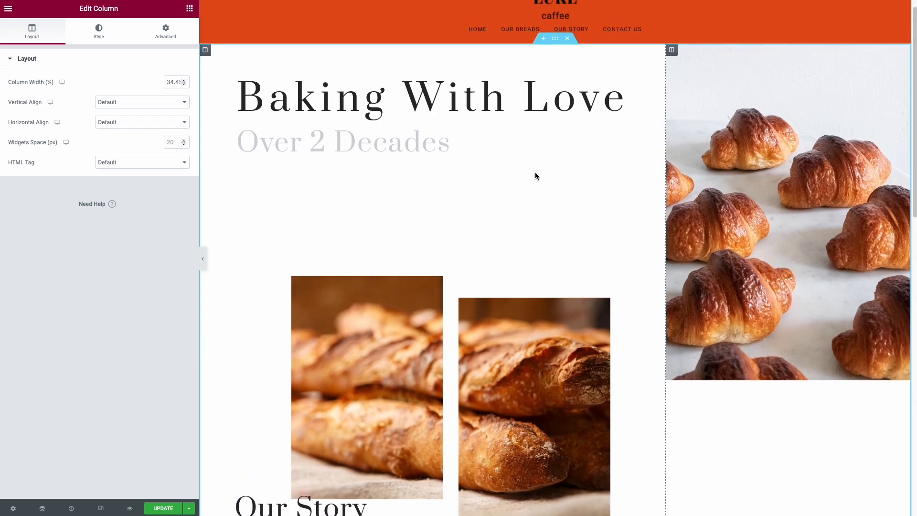
{"action": "scroll", "coordinate": [532, 165], "scroll_direction": "down", "scroll_amount": 1}
{"action": "scroll", "coordinate": [527, 145], "scroll_direction": "up", "scroll_amount": 1}
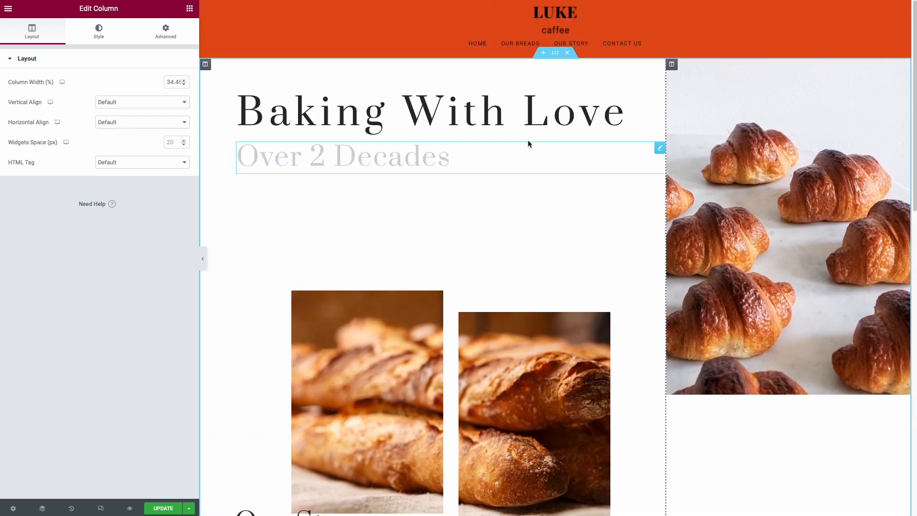
{"action": "left_click_drag", "start_coordinate": [660, 101], "coordinate": [746, 117]}
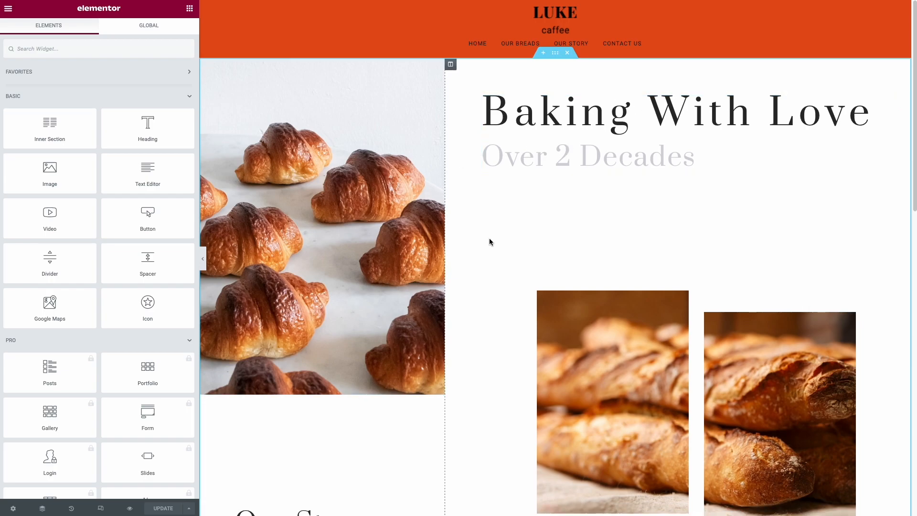
Delete the Sustainability icon box beneath the Ingredients text and update the page
{"action": "scroll", "coordinate": [489, 241], "scroll_direction": "down", "scroll_amount": 15}
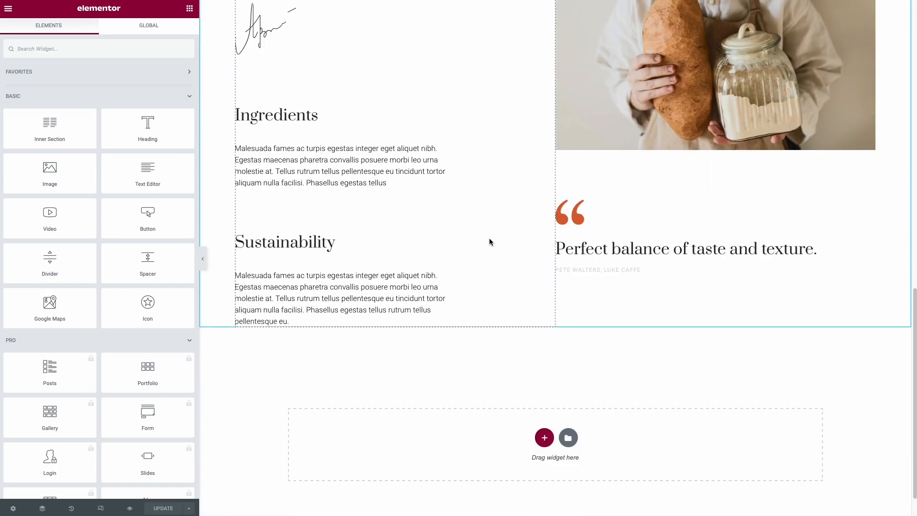
{"action": "scroll", "coordinate": [489, 238], "scroll_direction": "up", "scroll_amount": 15}
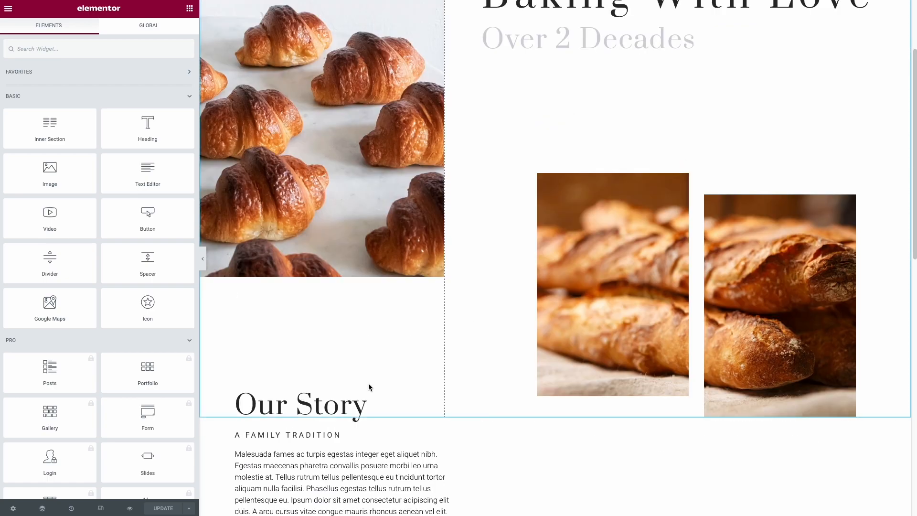
{"action": "scroll", "coordinate": [516, 375], "scroll_direction": "down", "scroll_amount": 5}
{"action": "scroll", "coordinate": [516, 378], "scroll_direction": "down", "scroll_amount": 8}
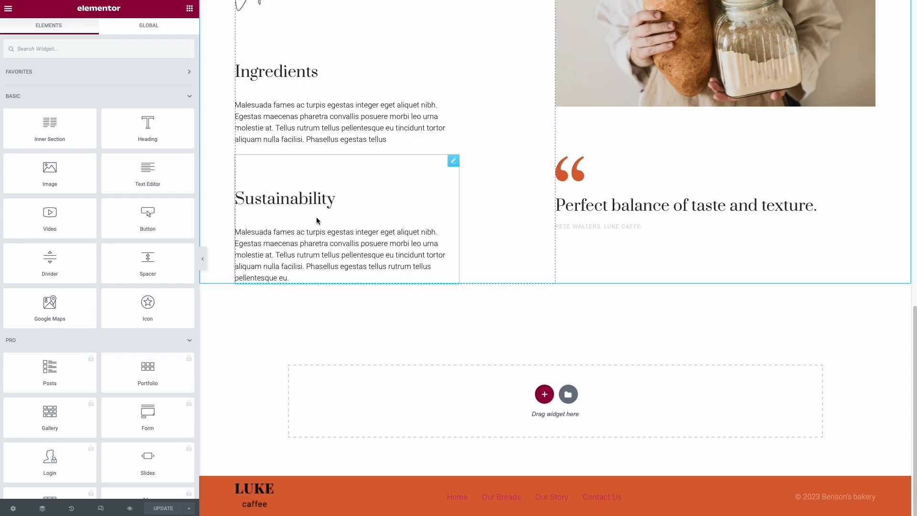
{"action": "left_click", "coordinate": [453, 162]}
{"action": "right_click", "coordinate": [453, 168]}
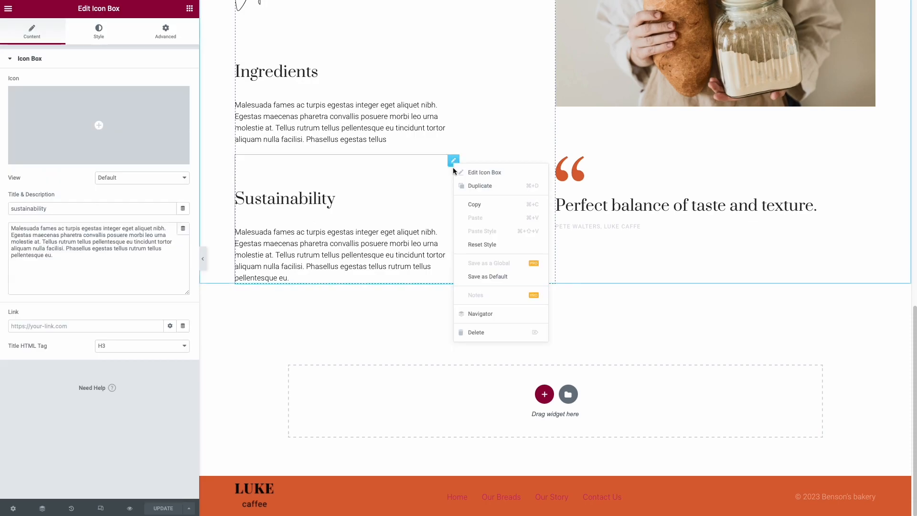
{"action": "left_click", "coordinate": [474, 332]}
{"action": "scroll", "coordinate": [517, 231], "scroll_direction": "up", "scroll_amount": 15}
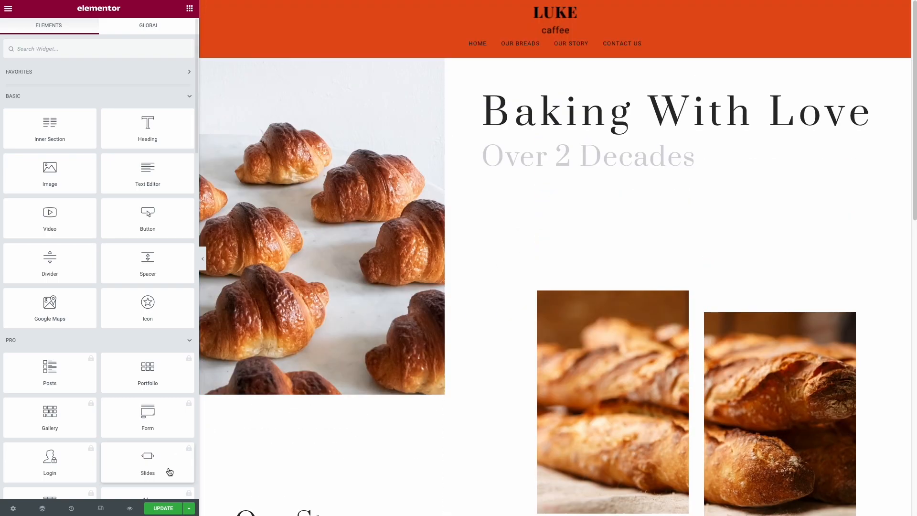
{"action": "left_click", "coordinate": [165, 509]}
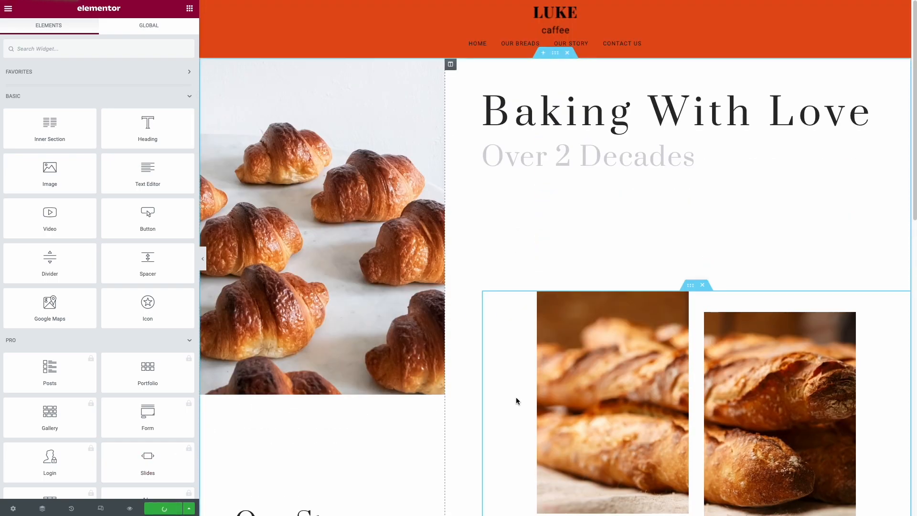
On the contact page, duplicate the "Get In Touch" column and delete the duplicate
{"action": "left_click", "coordinate": [241, 44]}
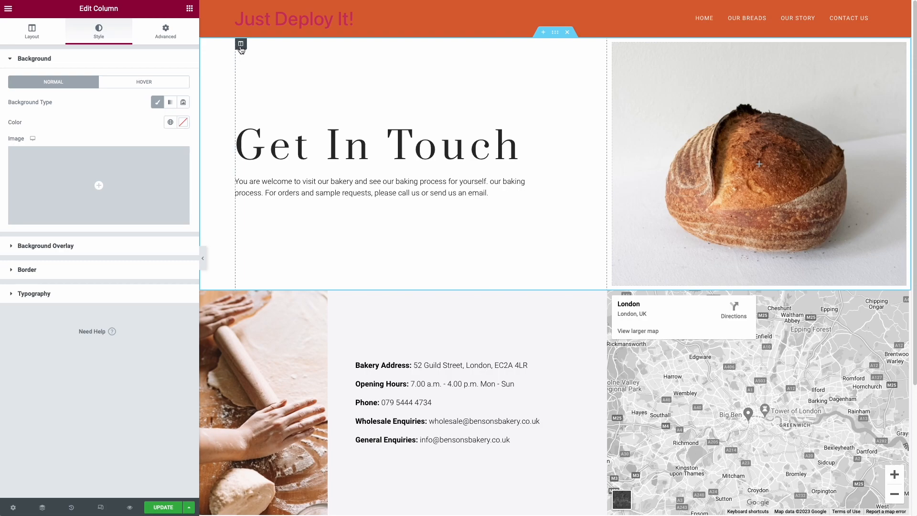
{"action": "right_click", "coordinate": [241, 48]}
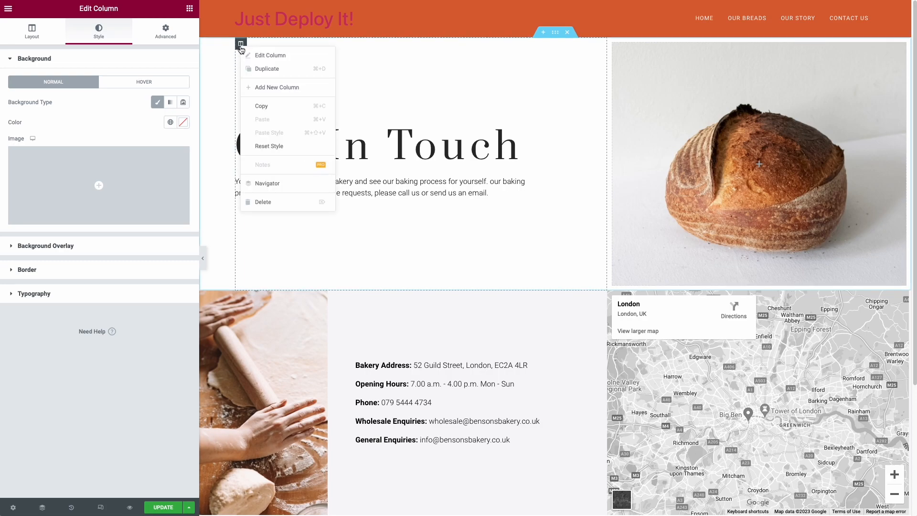
{"action": "left_click", "coordinate": [272, 71]}
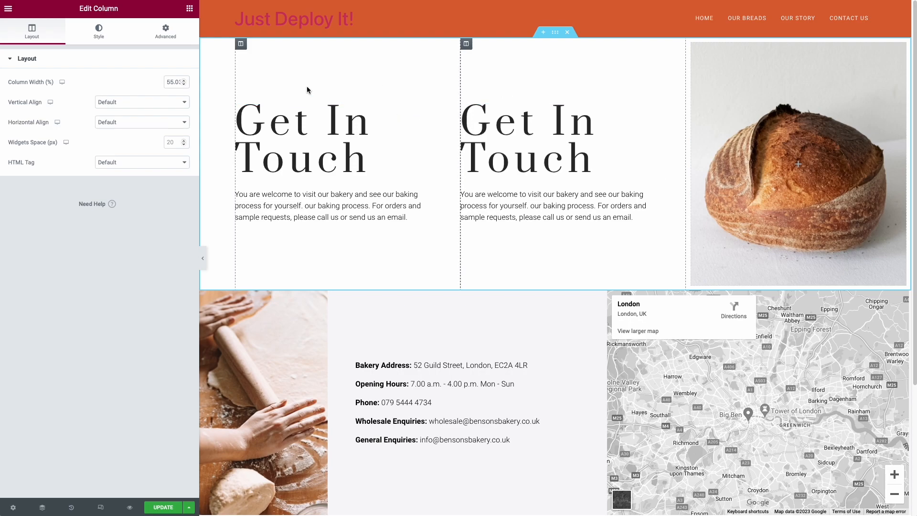
{"action": "right_click", "coordinate": [467, 45]}
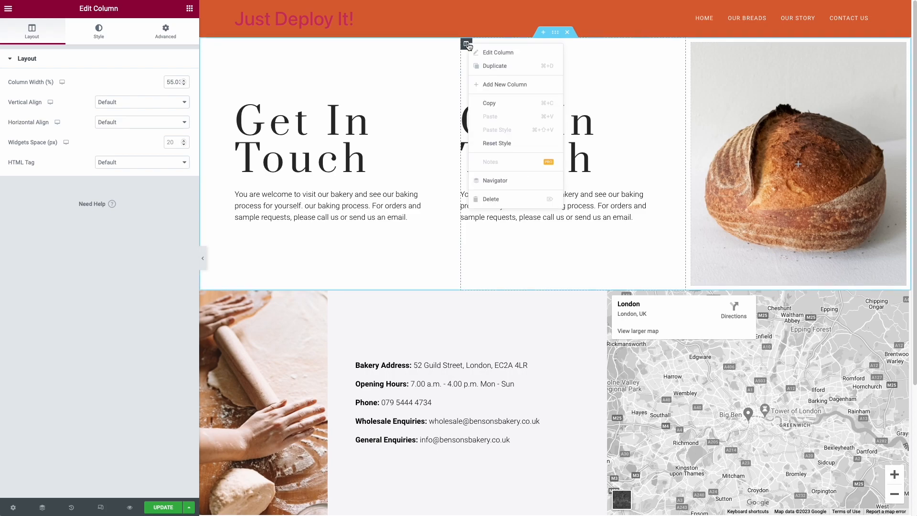
{"action": "left_click", "coordinate": [506, 199]}
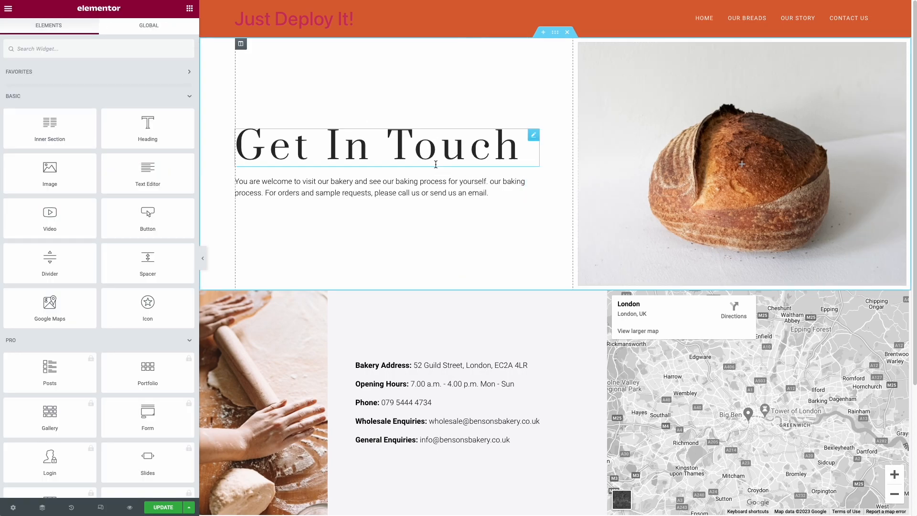
Examine the background style settings of the bread image column beside "Get In Touch"
{"action": "left_click", "coordinate": [579, 44]}
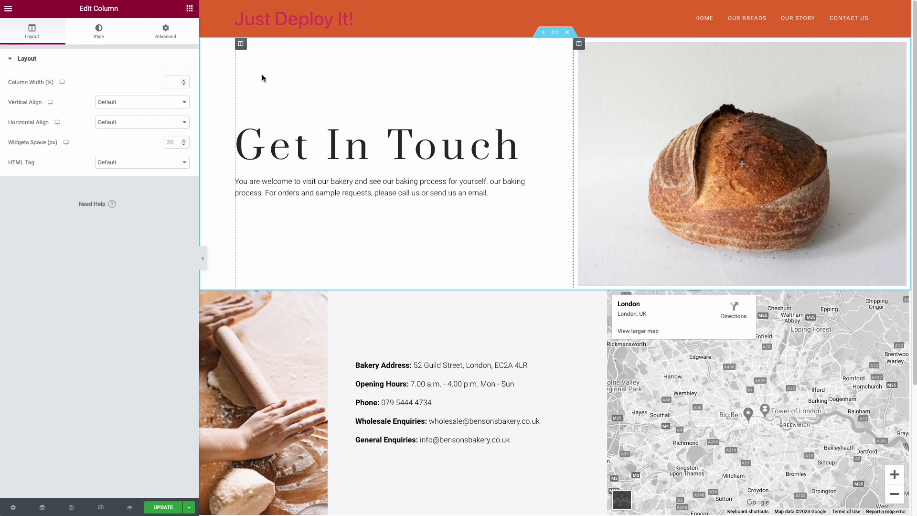
{"action": "left_click", "coordinate": [98, 31]}
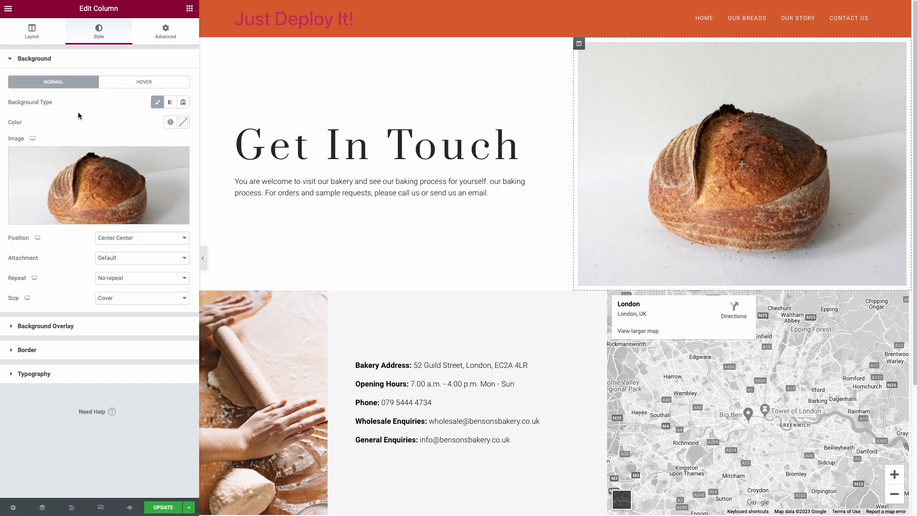
{"action": "mouse_move", "coordinate": [68, 177]}
Add an Image widget below the "Get In Touch" paragraph, using 87_Bread_Bakery-OurBreadsPage-Testimonial.jpg from the media library
{"action": "left_click", "coordinate": [191, 10]}
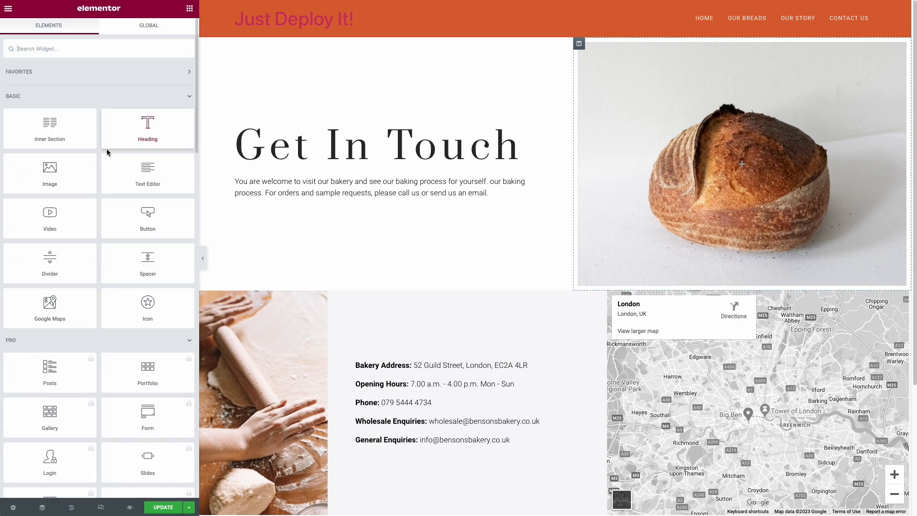
{"action": "left_click_drag", "start_coordinate": [88, 180], "coordinate": [357, 195]}
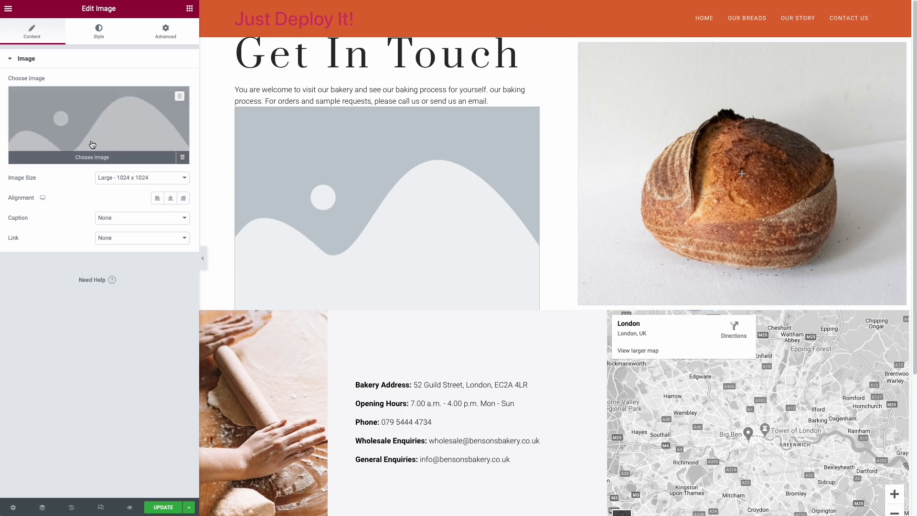
{"action": "left_click", "coordinate": [95, 161]}
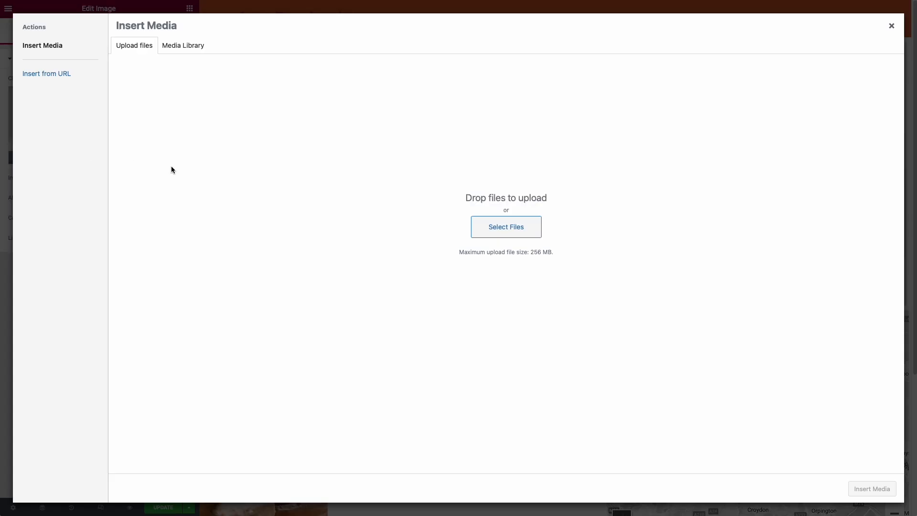
{"action": "left_click", "coordinate": [183, 48]}
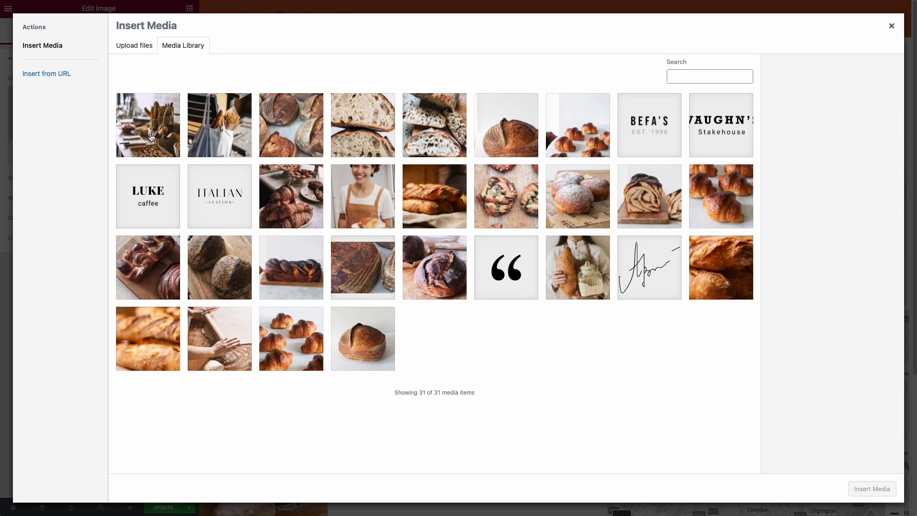
{"action": "left_click", "coordinate": [412, 199]}
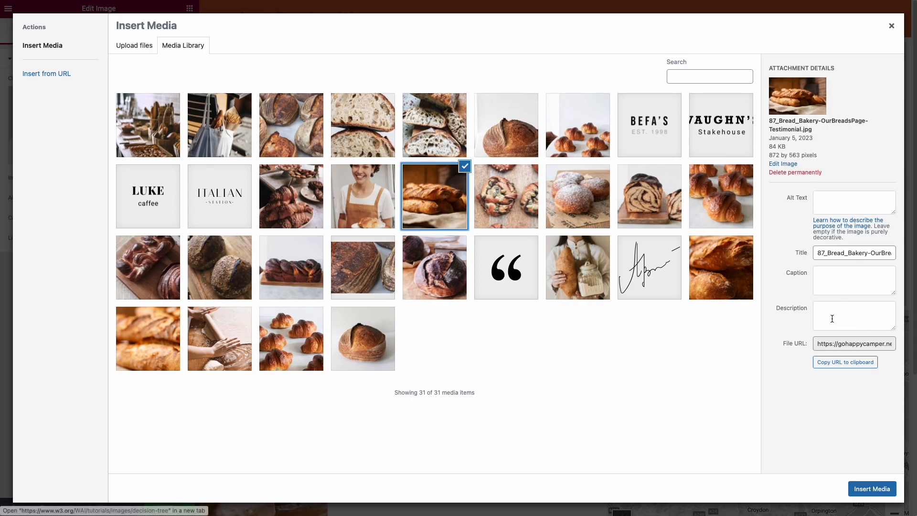
{"action": "left_click", "coordinate": [872, 489]}
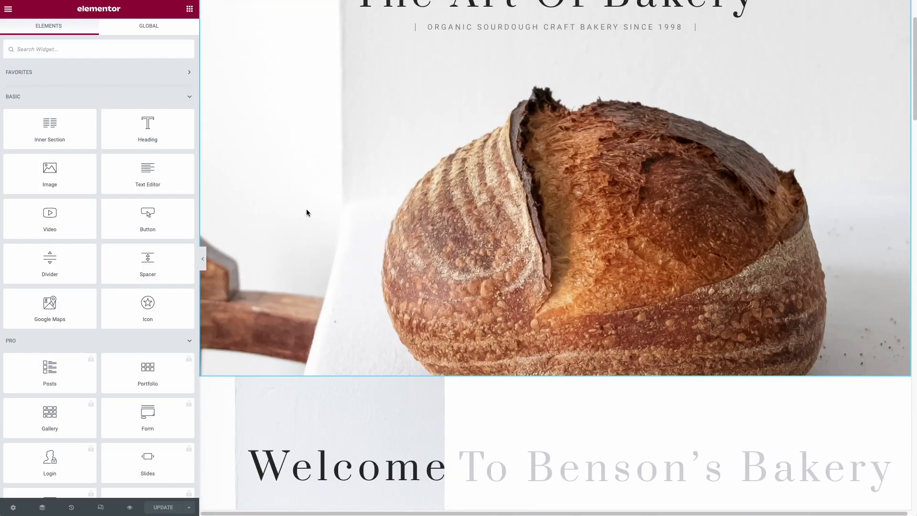
On the home page, set the footer copyright text to "© 2023 Benson's bakery" in the site settings and update the site
{"action": "scroll", "coordinate": [307, 210], "scroll_direction": "down", "scroll_amount": 7}
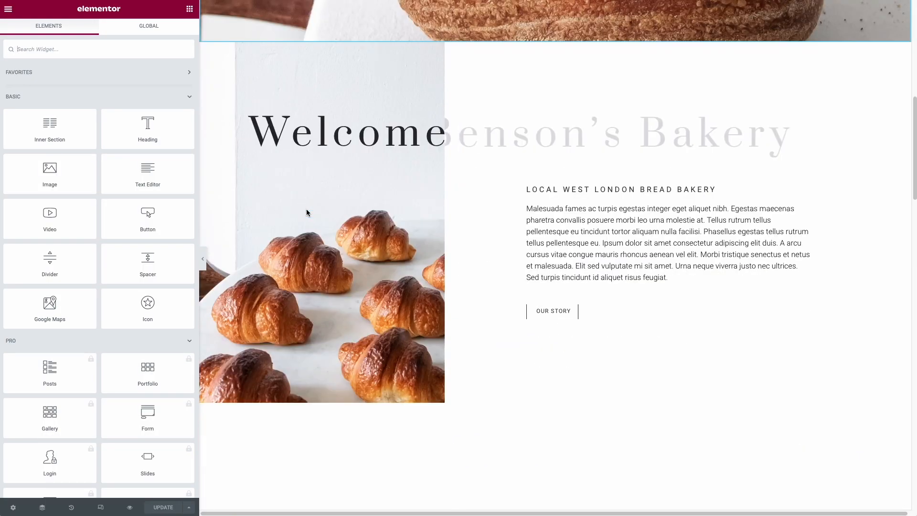
{"action": "scroll", "coordinate": [307, 211], "scroll_direction": "up", "scroll_amount": 5}
{"action": "scroll", "coordinate": [308, 211], "scroll_direction": "up", "scroll_amount": 5}
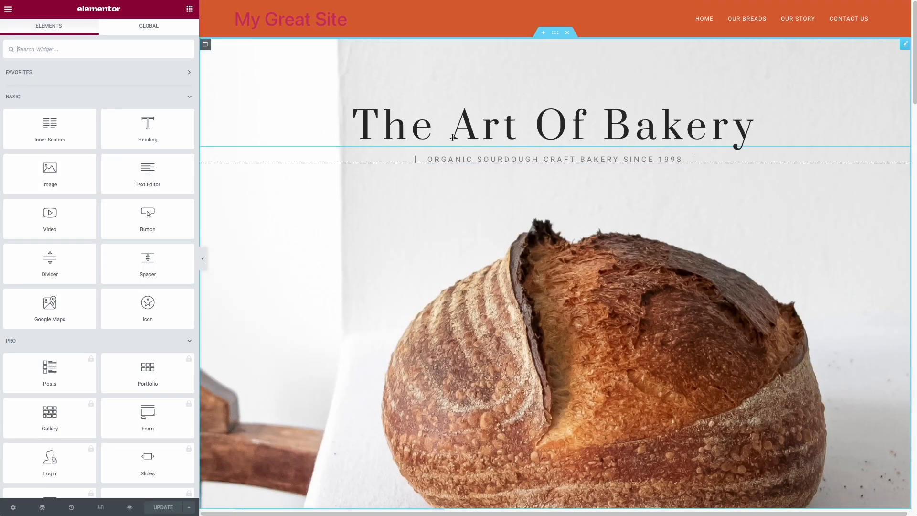
{"action": "scroll", "coordinate": [440, 87], "scroll_direction": "down", "scroll_amount": 20}
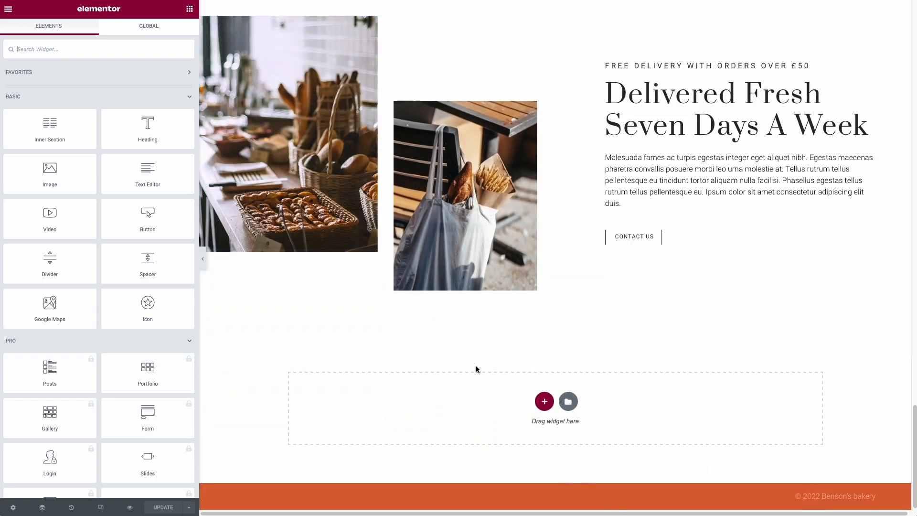
{"action": "left_click", "coordinate": [10, 10]}
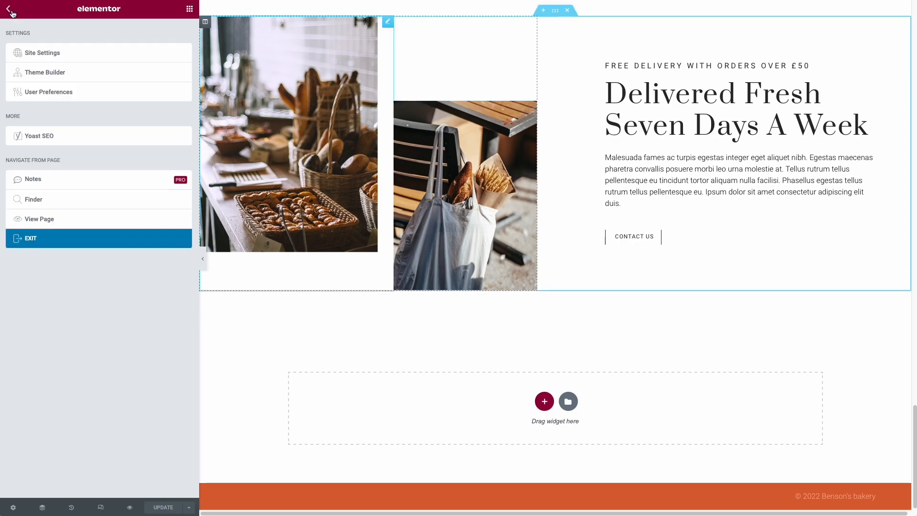
{"action": "left_click", "coordinate": [41, 53]}
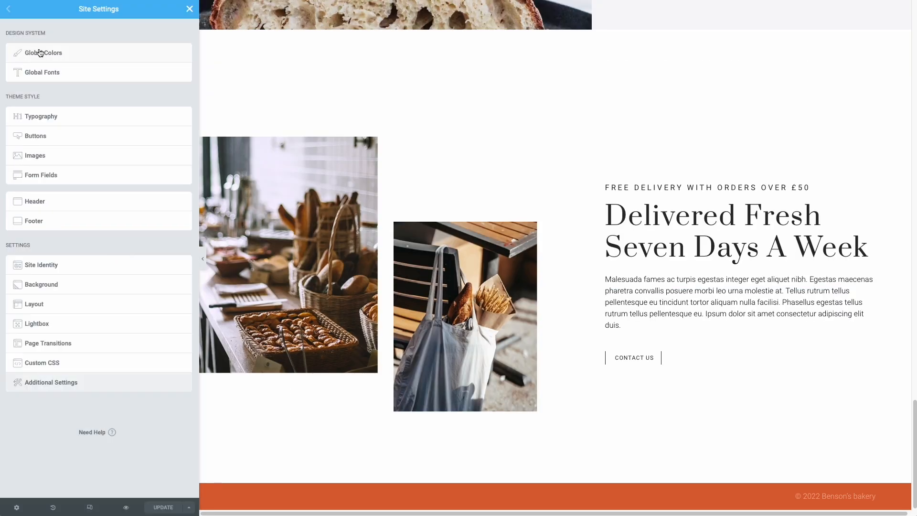
{"action": "left_click", "coordinate": [63, 227]}
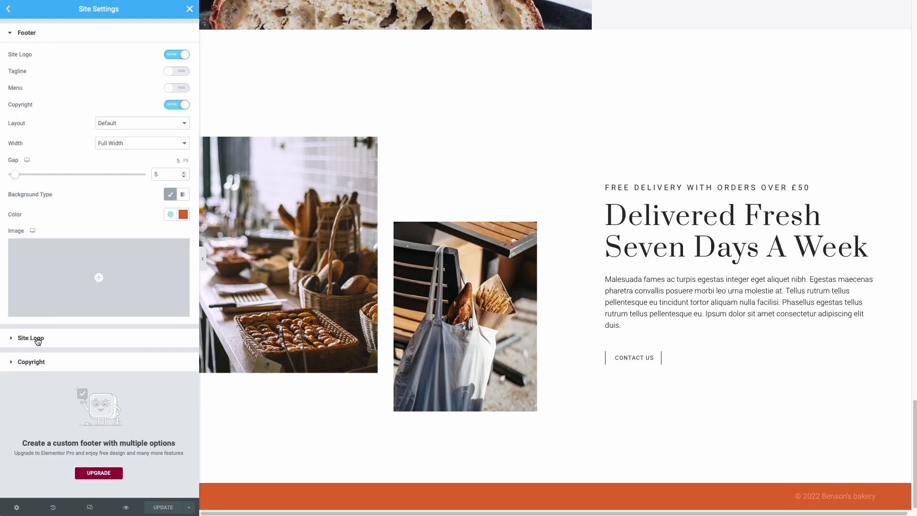
{"action": "left_click", "coordinate": [33, 363]}
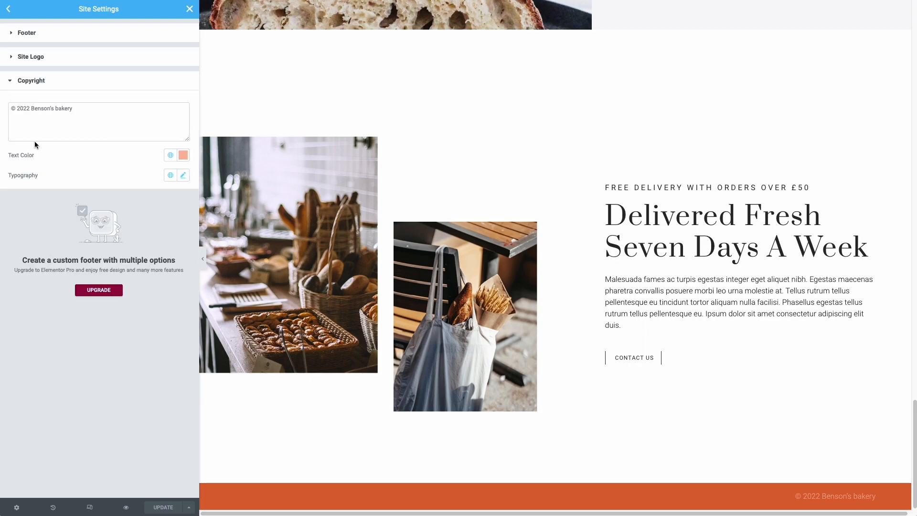
{"action": "left_click", "coordinate": [28, 109]}
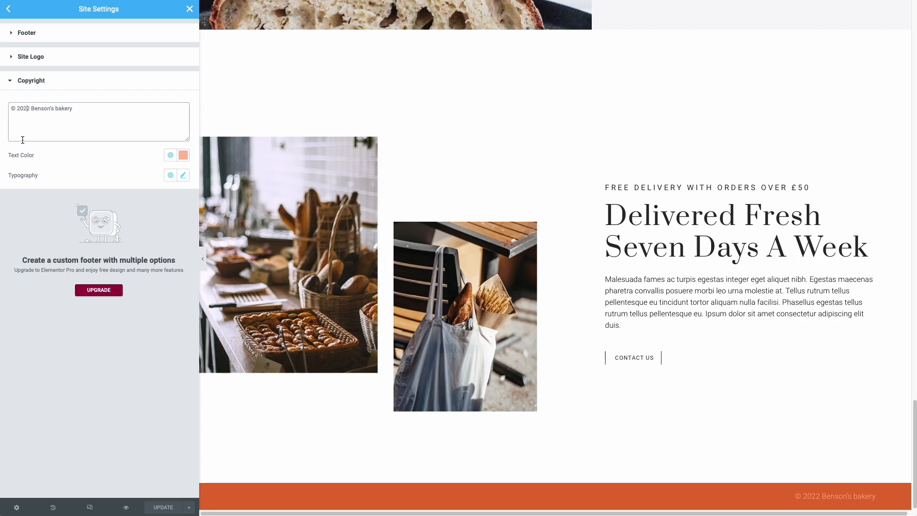
{"action": "key", "text": "BackSpace"}
{"action": "type", "text": "3"}
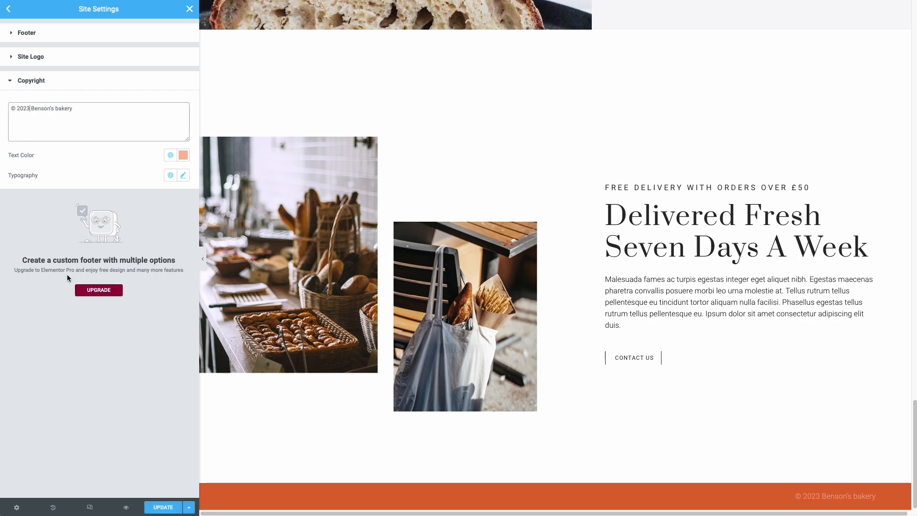
{"action": "left_click", "coordinate": [163, 506]}
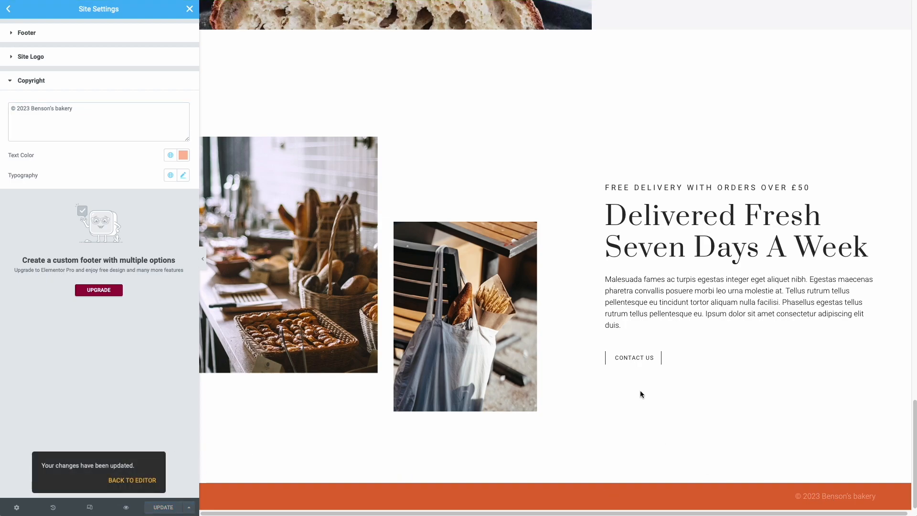
In the header site settings, change the background color to a brighter, more saturated orange-red
{"action": "scroll", "coordinate": [640, 391], "scroll_direction": "up", "scroll_amount": 20}
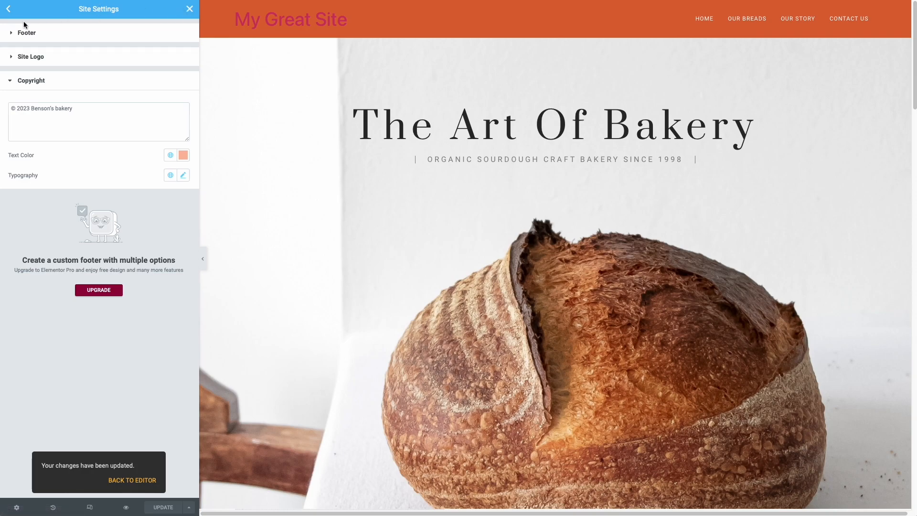
{"action": "left_click", "coordinate": [11, 14]}
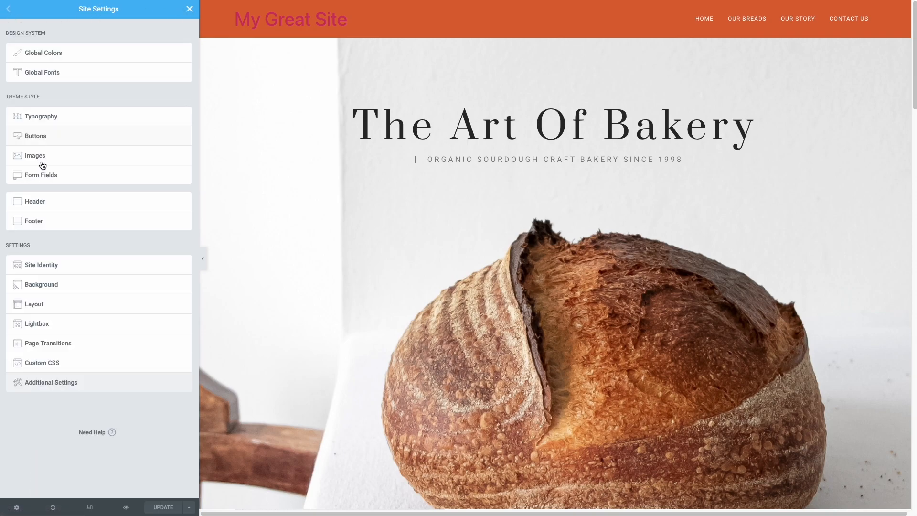
{"action": "left_click", "coordinate": [51, 201]}
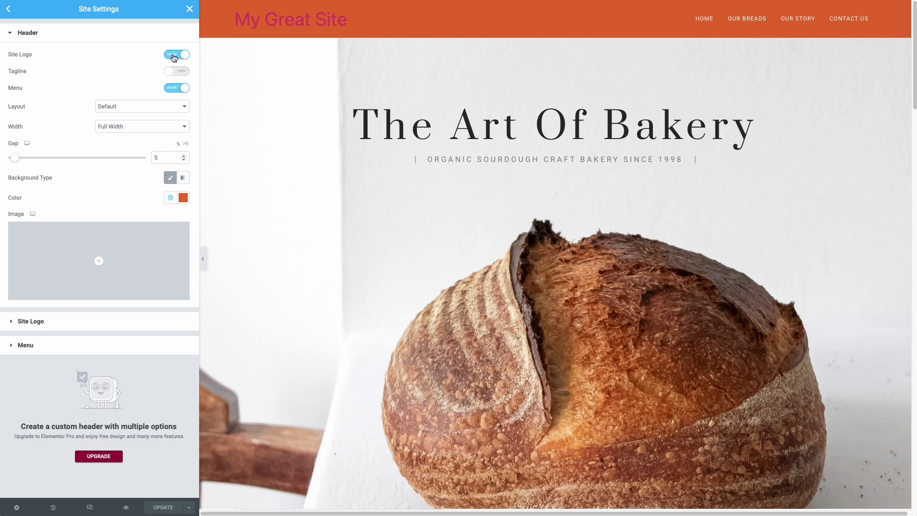
{"action": "left_click", "coordinate": [183, 199]}
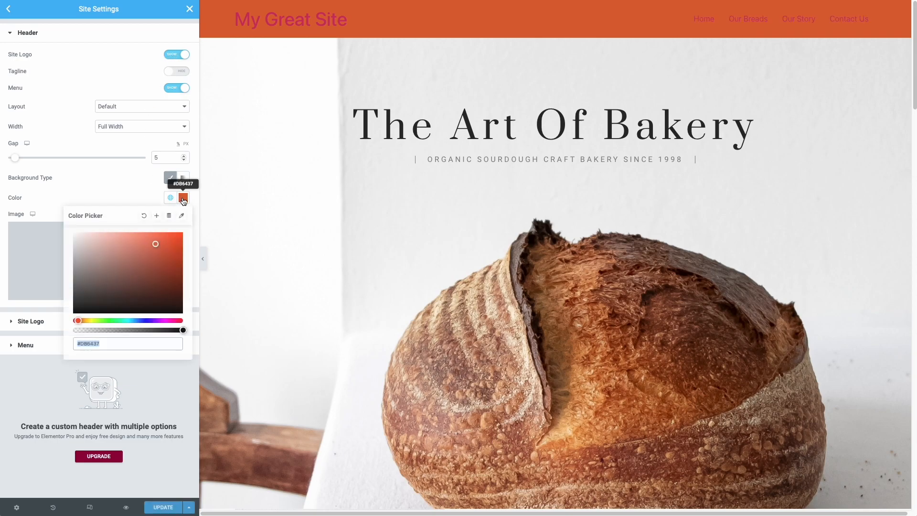
{"action": "left_click_drag", "start_coordinate": [148, 252], "coordinate": [171, 241]}
{"action": "left_click", "coordinate": [101, 184]}
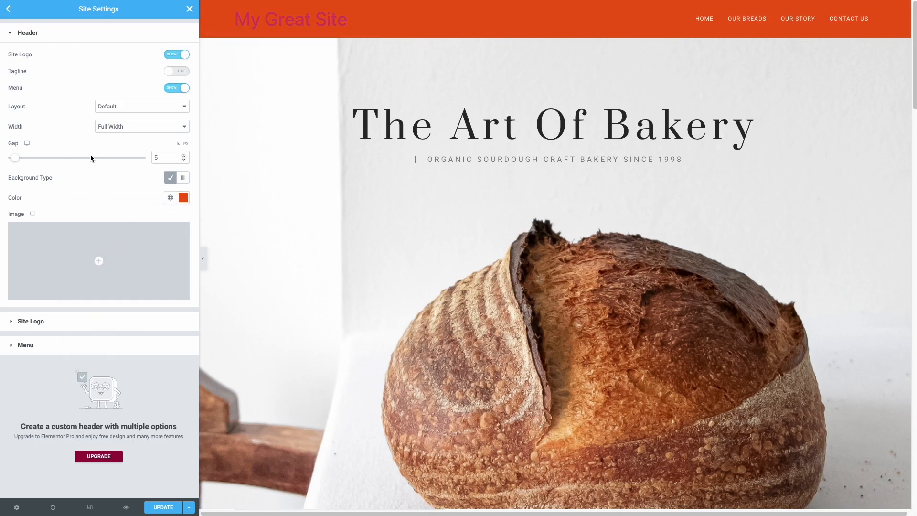
Set the header gap to 8, hide and reshow the header menu, and update the site settings
{"action": "mouse_move", "coordinate": [15, 164]}
{"action": "left_mouse_down"}
{"action": "mouse_move", "coordinate": [38, 165]}
{"action": "mouse_move", "coordinate": [20, 168]}
{"action": "left_mouse_up"}
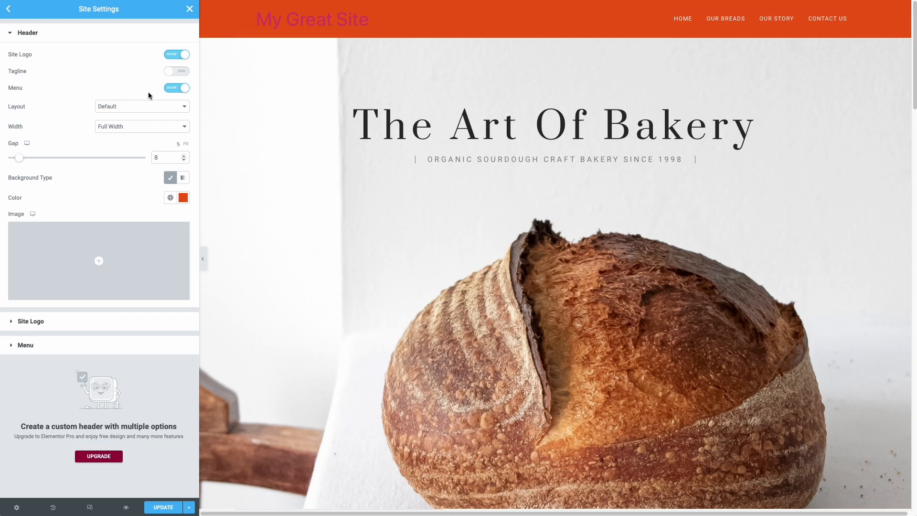
{"action": "left_click", "coordinate": [178, 89]}
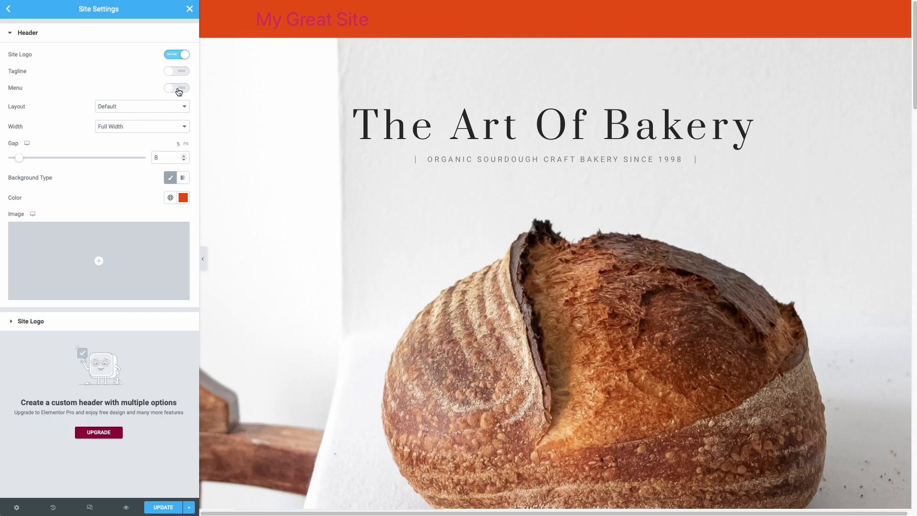
{"action": "left_click", "coordinate": [178, 90]}
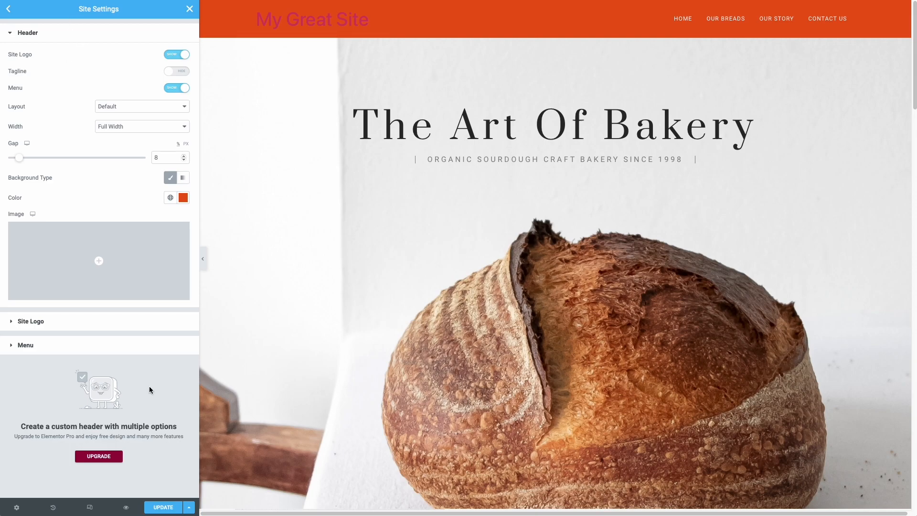
{"action": "left_click", "coordinate": [163, 507]}
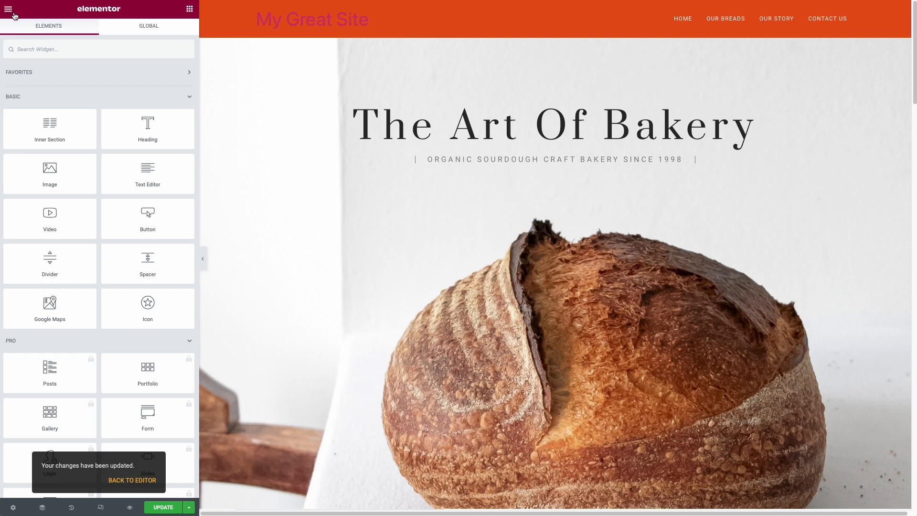
Set the site logo in Site Identity to 87_Bread_Bakery-OurBreadPage-Logo_1.png from the media library and update the site
{"action": "left_click", "coordinate": [14, 15]}
{"action": "left_click", "coordinate": [48, 55]}
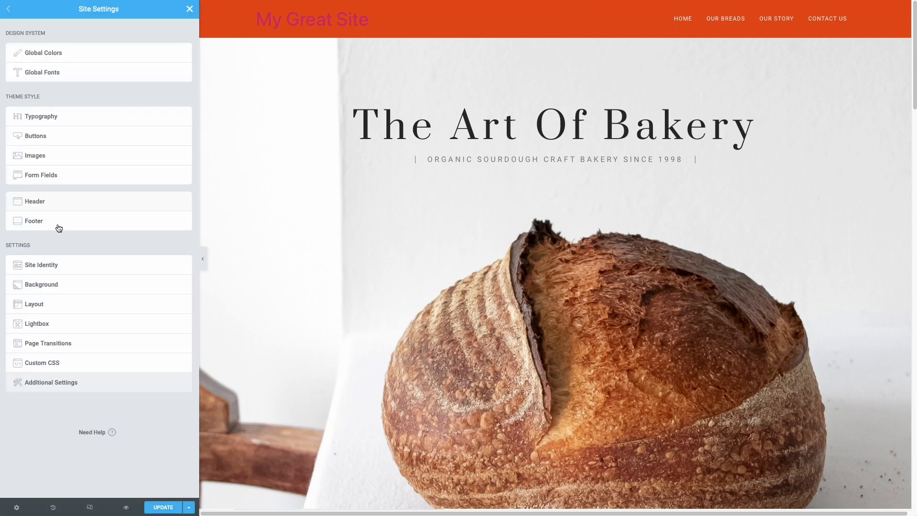
{"action": "left_click", "coordinate": [55, 268]}
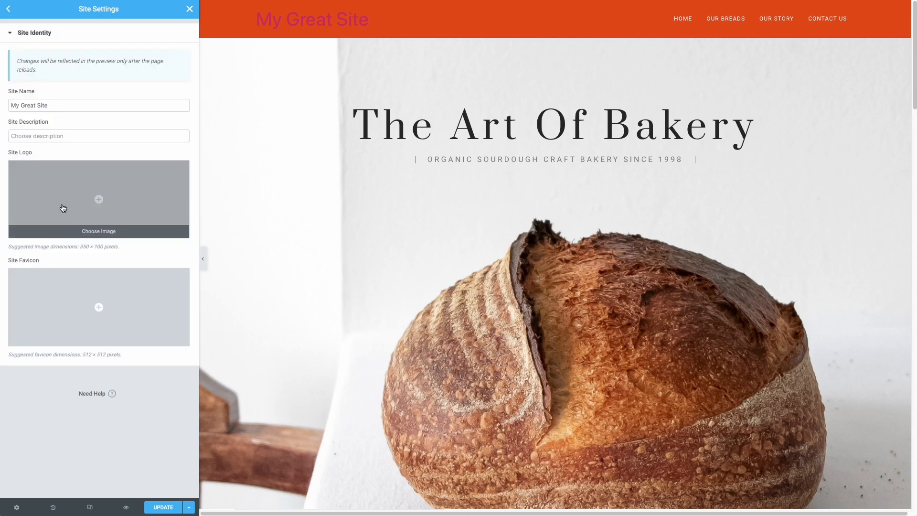
{"action": "left_click", "coordinate": [53, 183]}
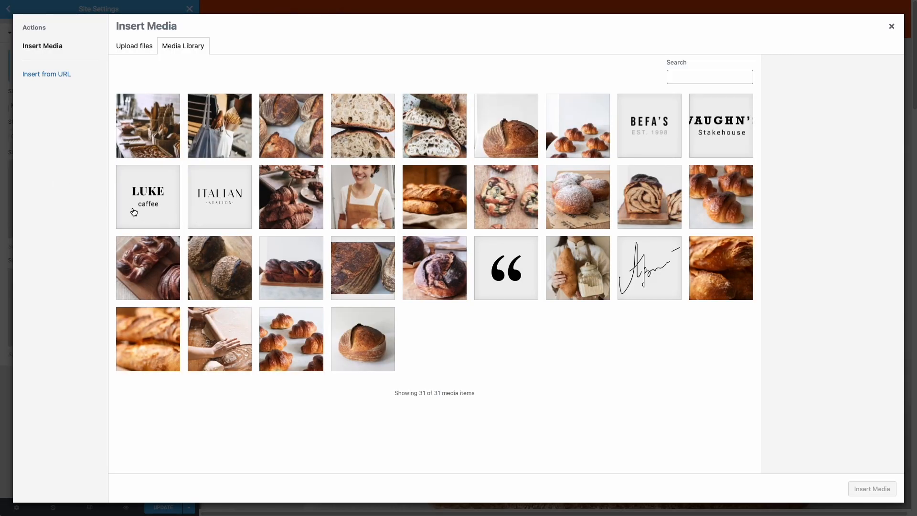
{"action": "left_click", "coordinate": [150, 212]}
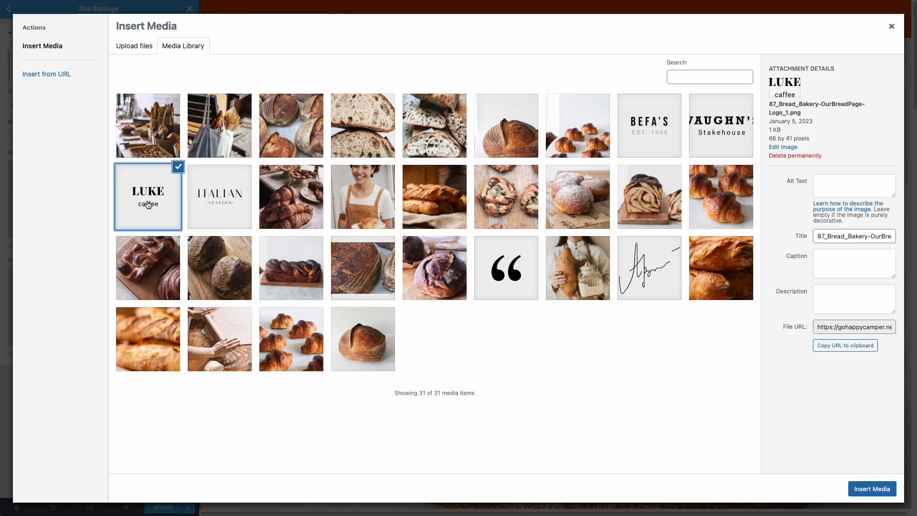
{"action": "left_click", "coordinate": [872, 489]}
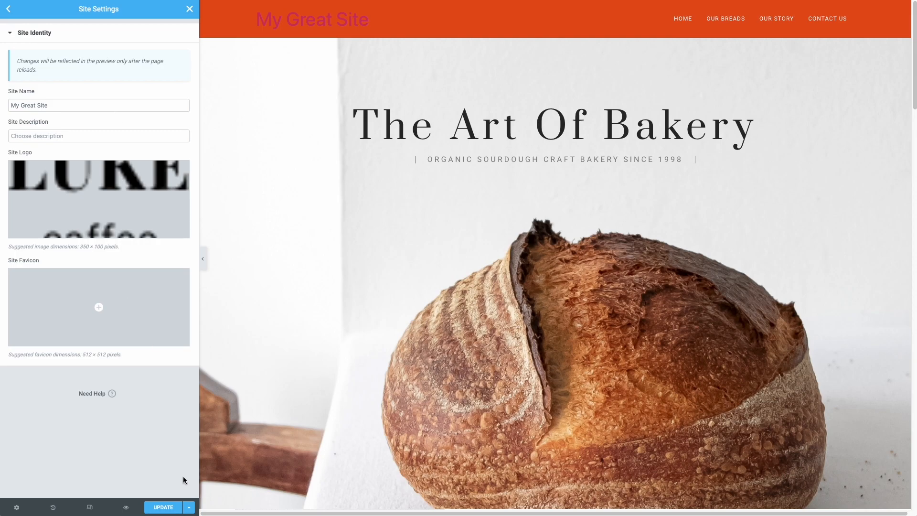
{"action": "left_click", "coordinate": [164, 508]}
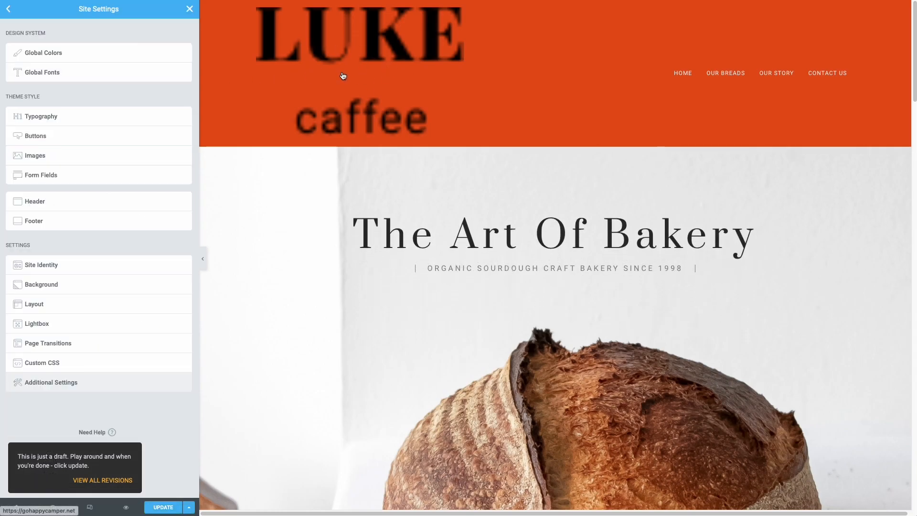
Reduce the header's site logo width to 91 px and update the site settings
{"action": "left_click", "coordinate": [69, 204]}
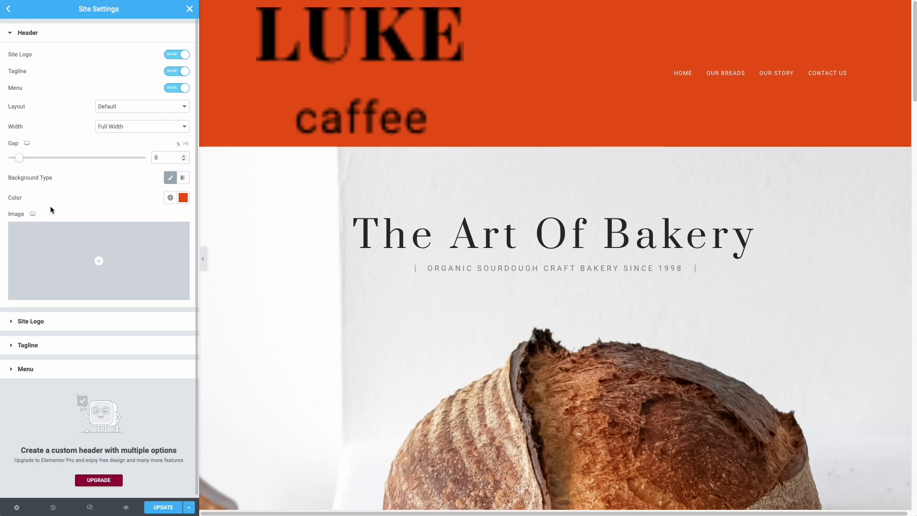
{"action": "left_click", "coordinate": [59, 320]}
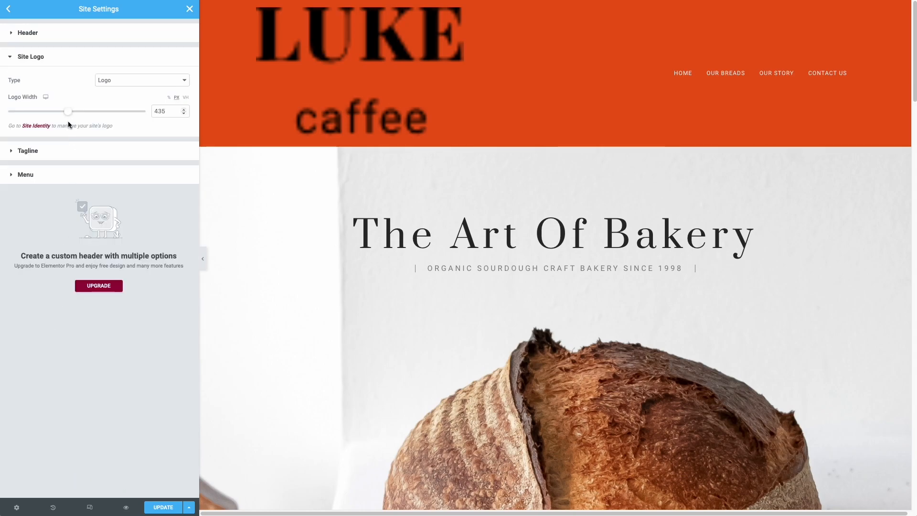
{"action": "left_click_drag", "start_coordinate": [71, 115], "coordinate": [23, 116]}
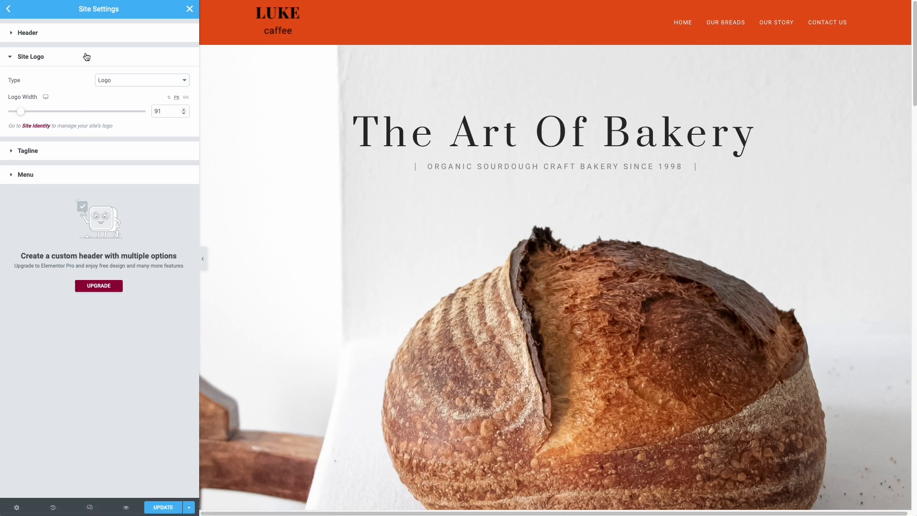
{"action": "left_click", "coordinate": [170, 500]}
Compare the Centered and Inverted header layouts, hide and reshow the site logo, and use the Centered layout
{"action": "left_click", "coordinate": [35, 33]}
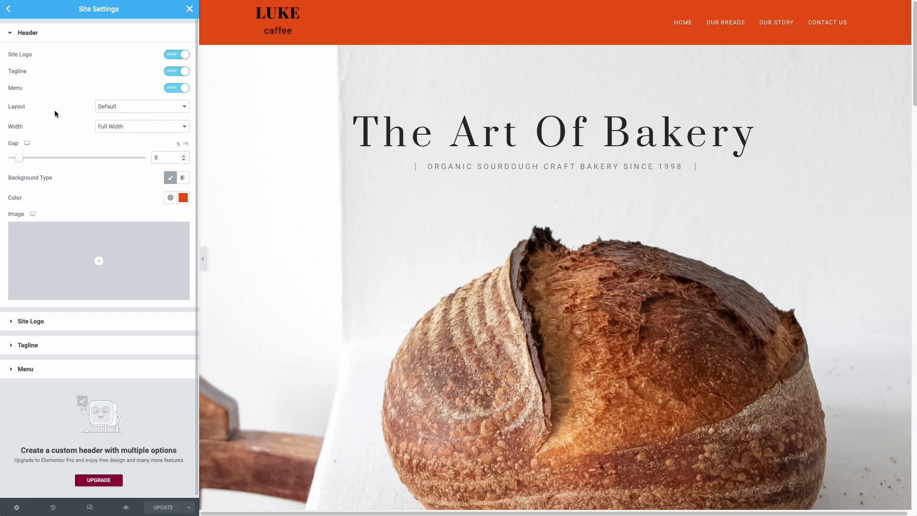
{"action": "left_click", "coordinate": [119, 106]}
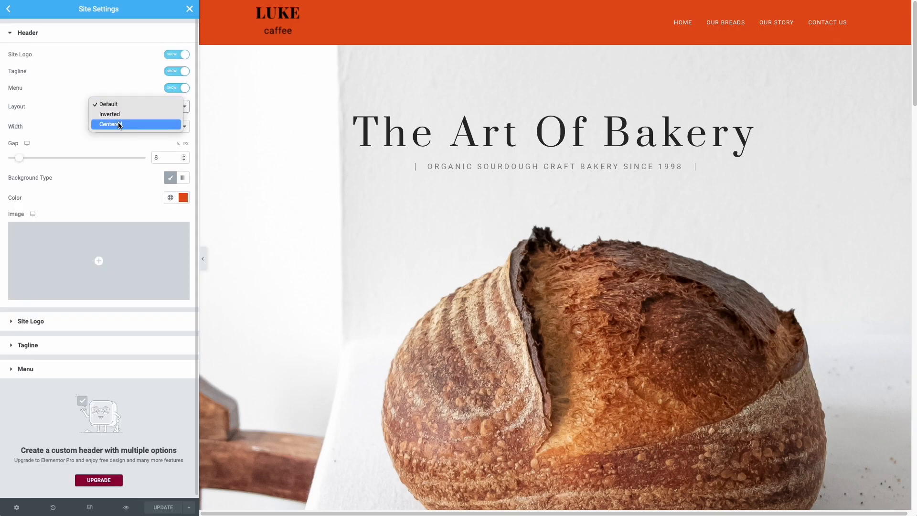
{"action": "left_click", "coordinate": [119, 124]}
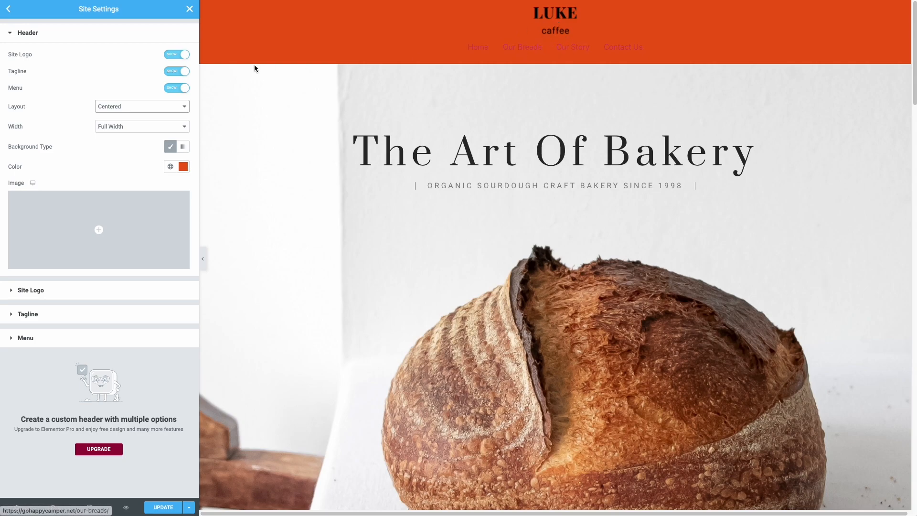
{"action": "left_click", "coordinate": [157, 107]}
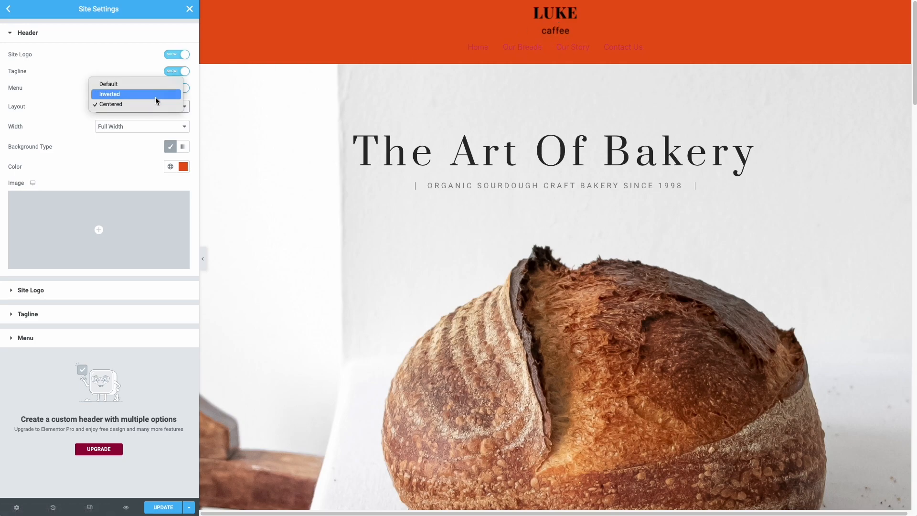
{"action": "left_click", "coordinate": [157, 98]}
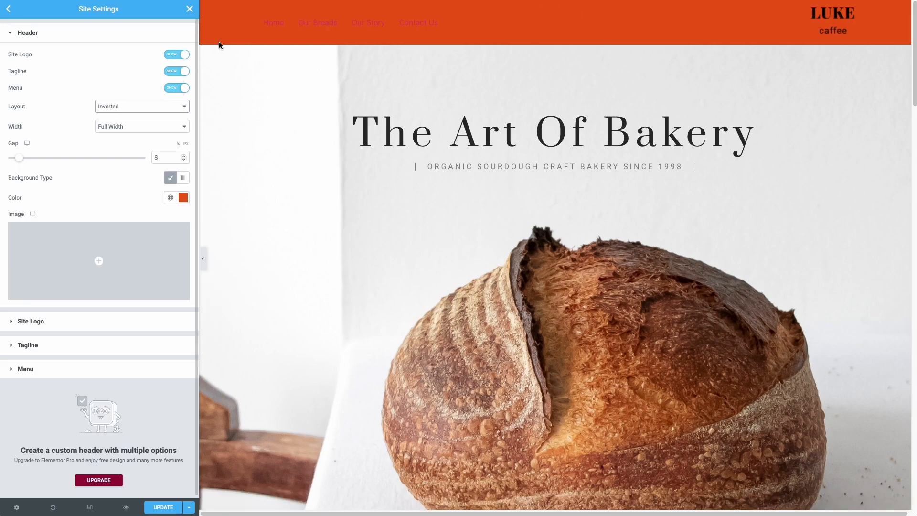
{"action": "left_click", "coordinate": [178, 59]}
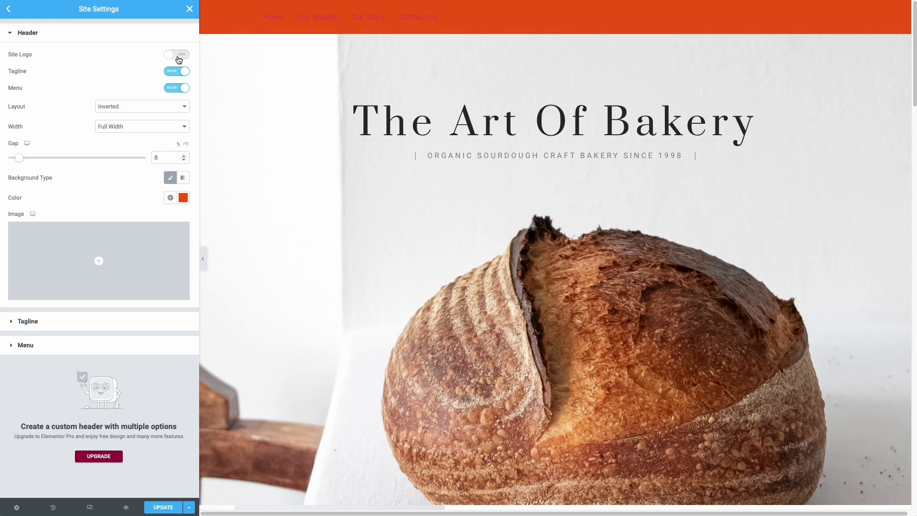
{"action": "left_click", "coordinate": [178, 59]}
Change the header menu's text color to a darker, near-black shade
{"action": "left_click", "coordinate": [25, 369]}
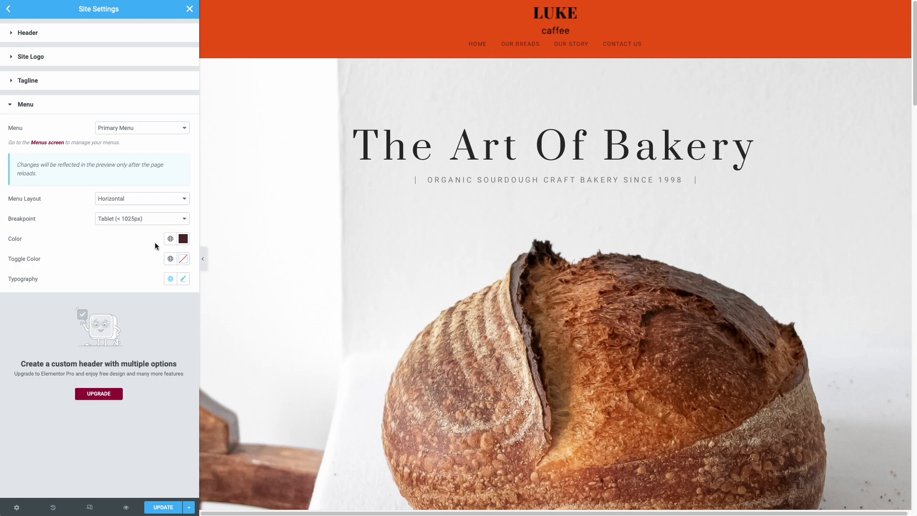
{"action": "left_click", "coordinate": [183, 238]}
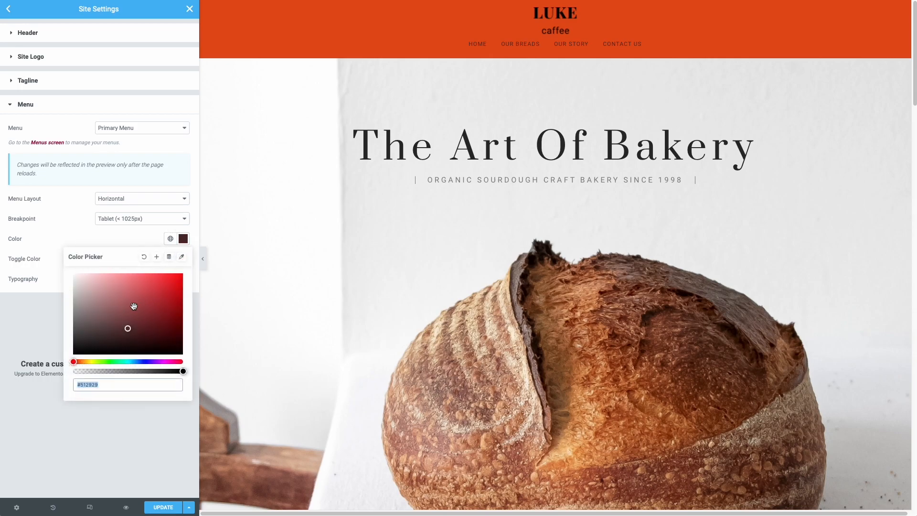
{"action": "left_click_drag", "start_coordinate": [108, 363], "coordinate": [132, 369]}
{"action": "left_click_drag", "start_coordinate": [126, 330], "coordinate": [102, 348]}
{"action": "left_click", "coordinate": [46, 241]}
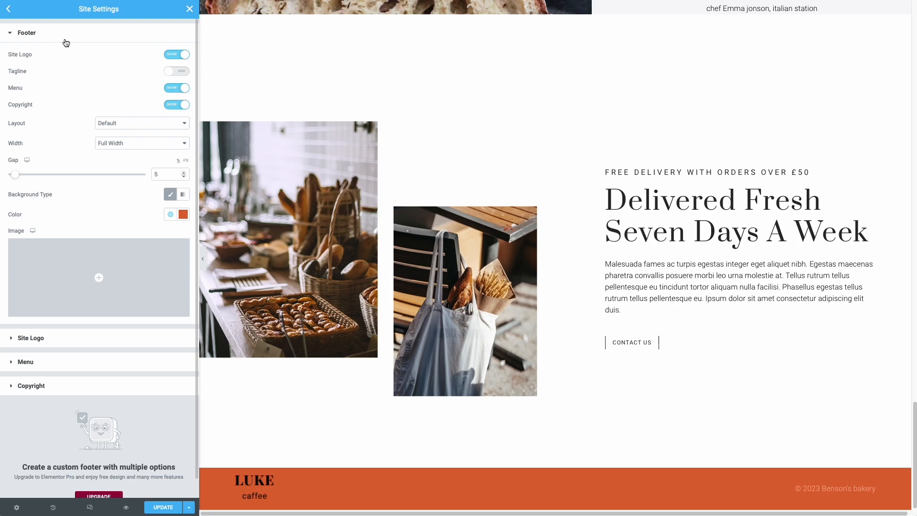
Keep the footer menu shown, assign Primary Menu to it, update the site, and reload the page to check the footer
{"action": "left_click", "coordinate": [177, 89]}
{"action": "left_click", "coordinate": [177, 91]}
{"action": "scroll", "coordinate": [62, 334], "scroll_direction": "down", "scroll_amount": 1}
{"action": "left_click", "coordinate": [62, 342]}
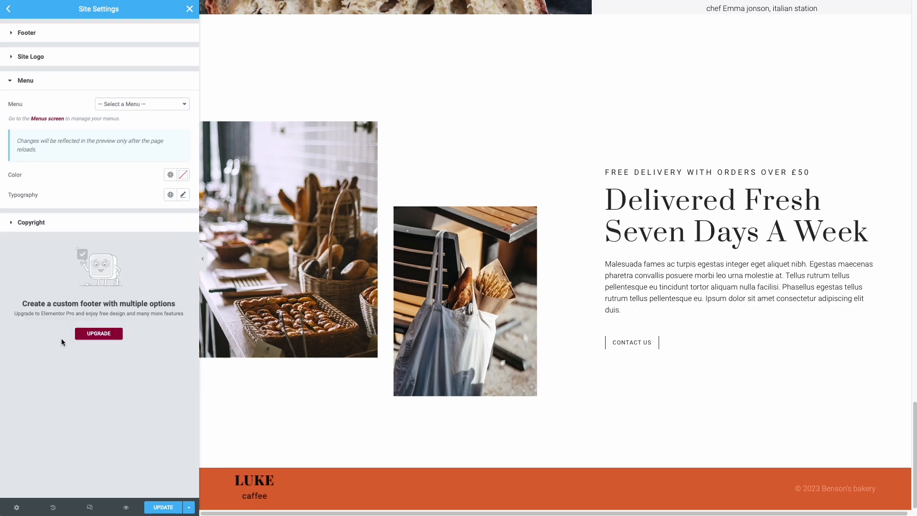
{"action": "left_click", "coordinate": [147, 104]}
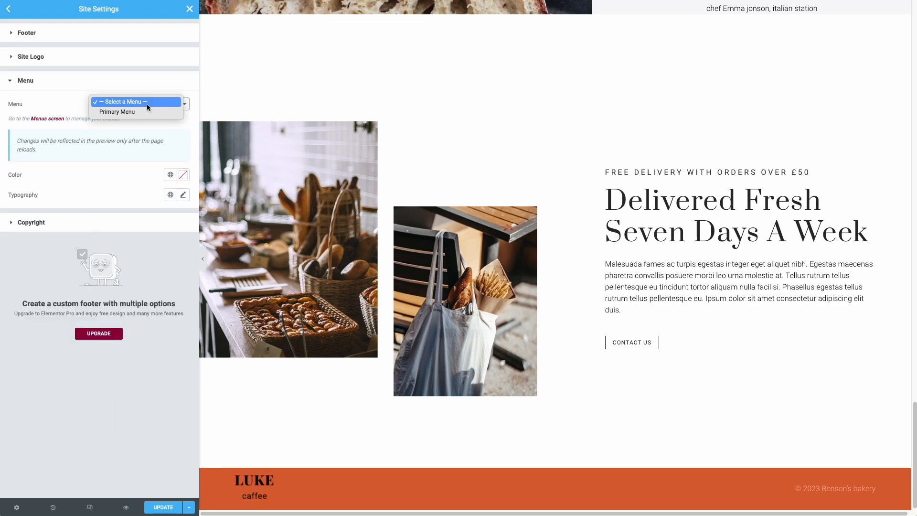
{"action": "left_click", "coordinate": [136, 111]}
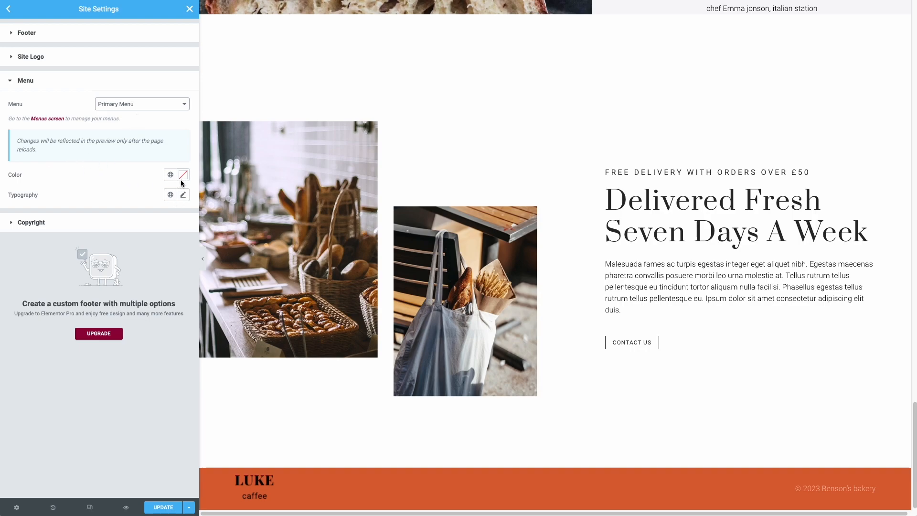
{"action": "left_click", "coordinate": [157, 506]}
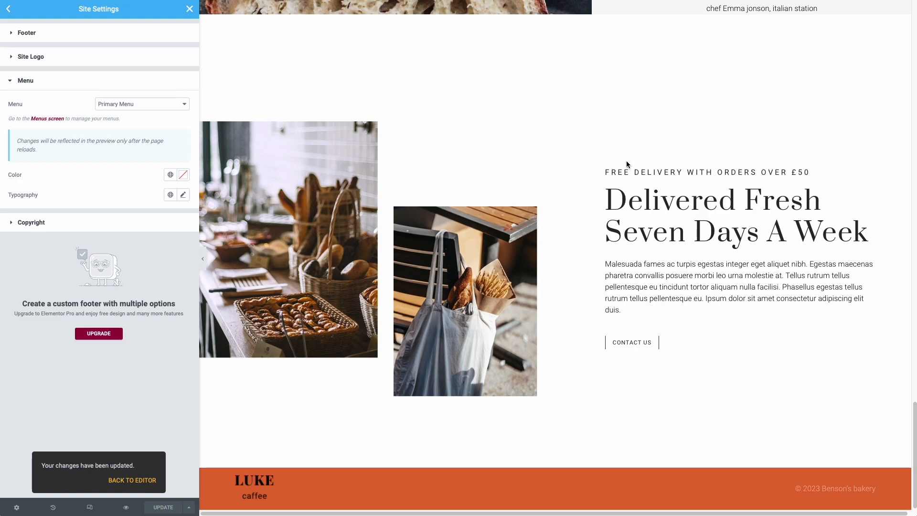
{"action": "key", "text": "F5"}
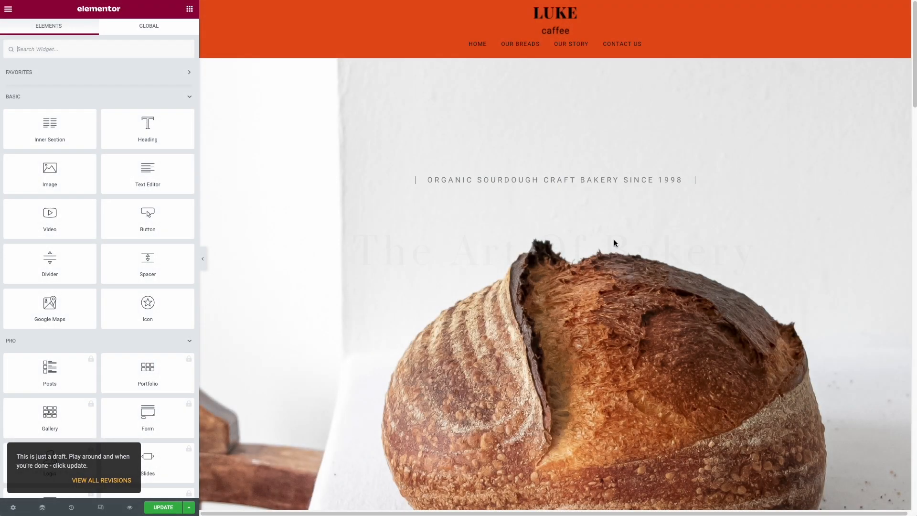
{"action": "scroll", "coordinate": [615, 239], "scroll_direction": "down", "scroll_amount": 20}
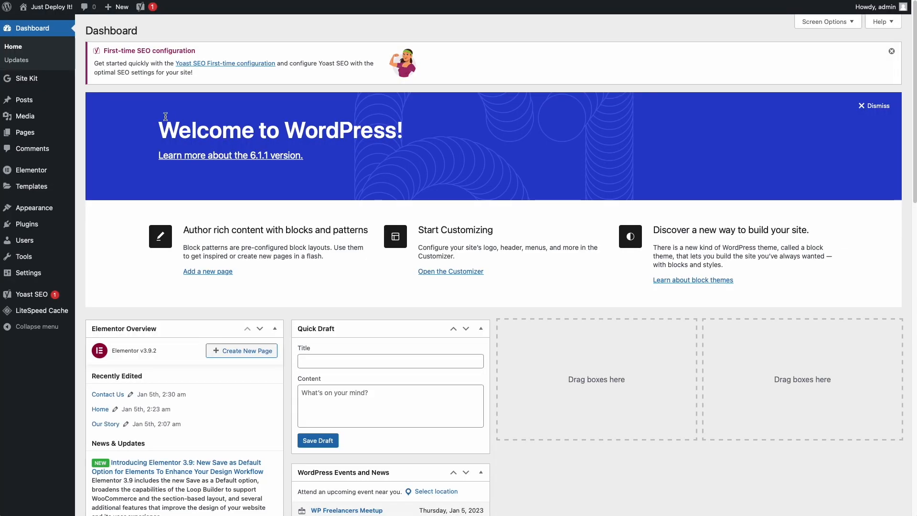
Open the site's Home page for editing with Elementor from the list of all pages
{"action": "mouse_move", "coordinate": [27, 137]}
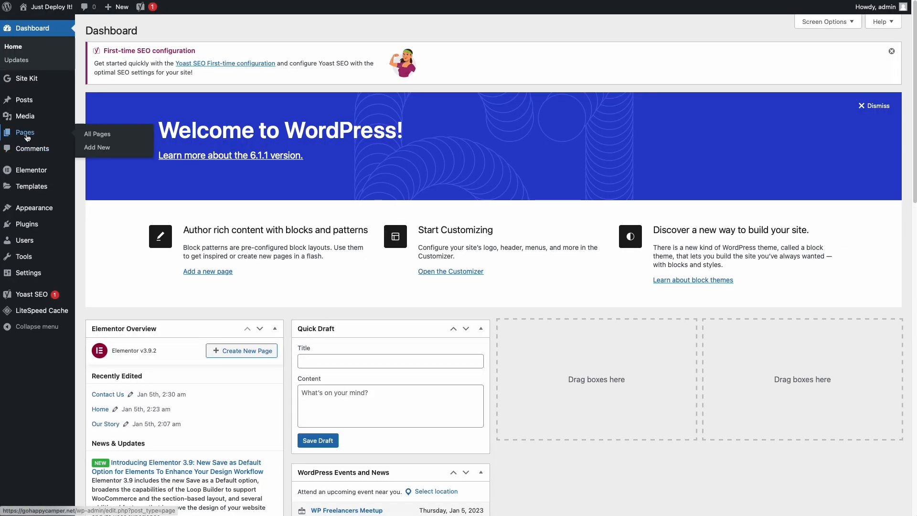
{"action": "left_click", "coordinate": [107, 137]}
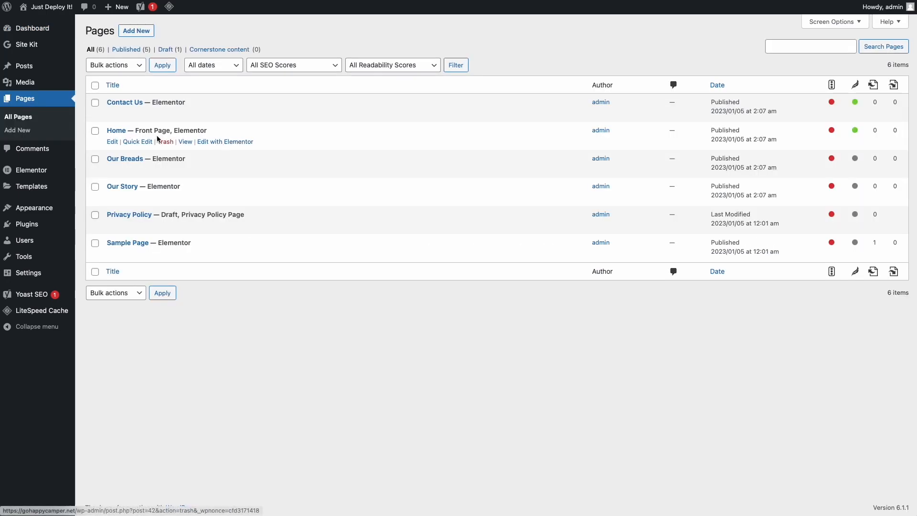
{"action": "left_click", "coordinate": [214, 142]}
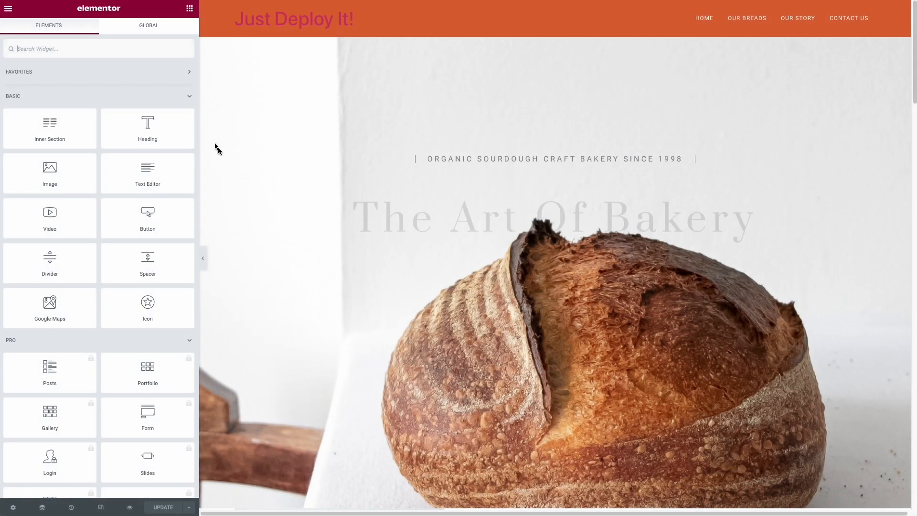
Append "add text." to the end of the paragraph under Local West London Bread Bakery and update the page
{"action": "scroll", "coordinate": [438, 188], "scroll_direction": "down", "scroll_amount": 9}
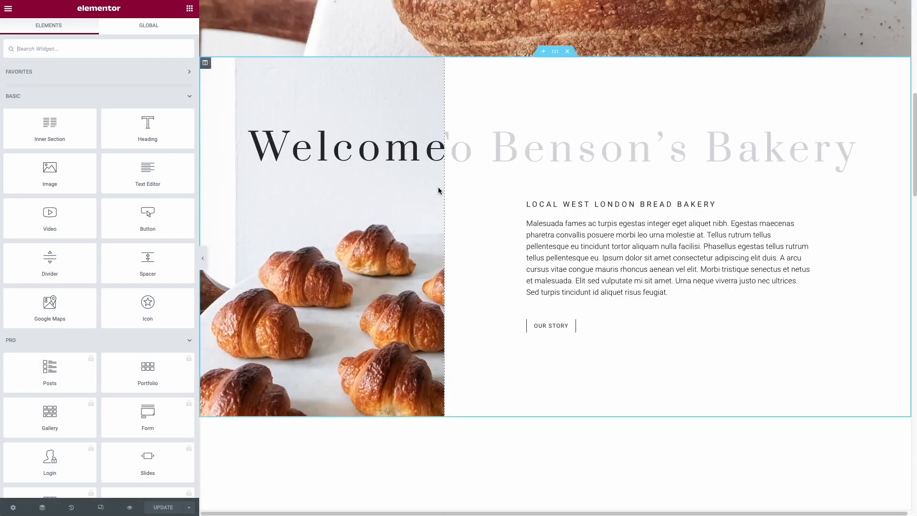
{"action": "left_click", "coordinate": [572, 239]}
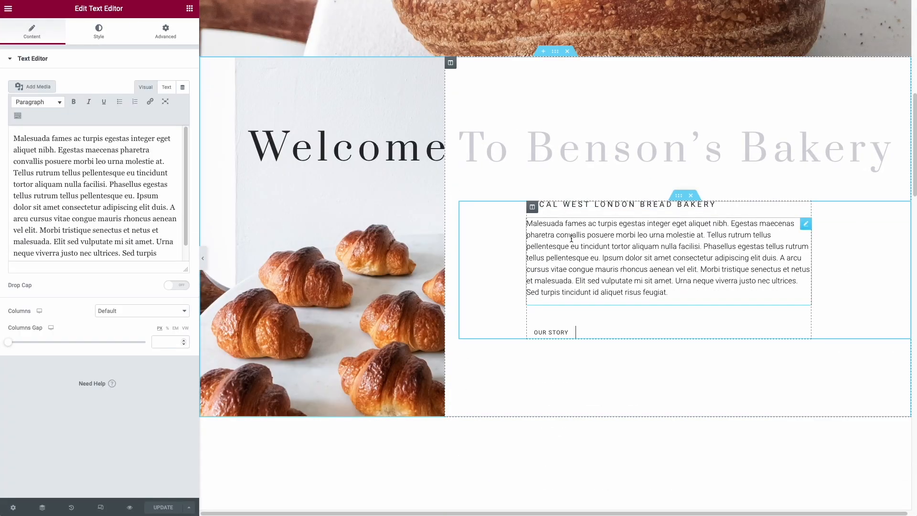
{"action": "left_click", "coordinate": [675, 295]}
{"action": "type", "text": "add text."}
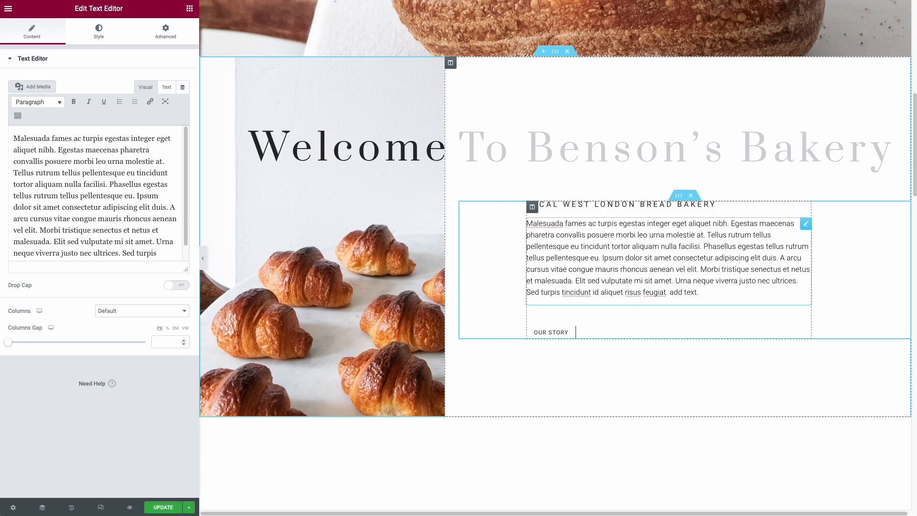
{"action": "left_click", "coordinate": [159, 506]}
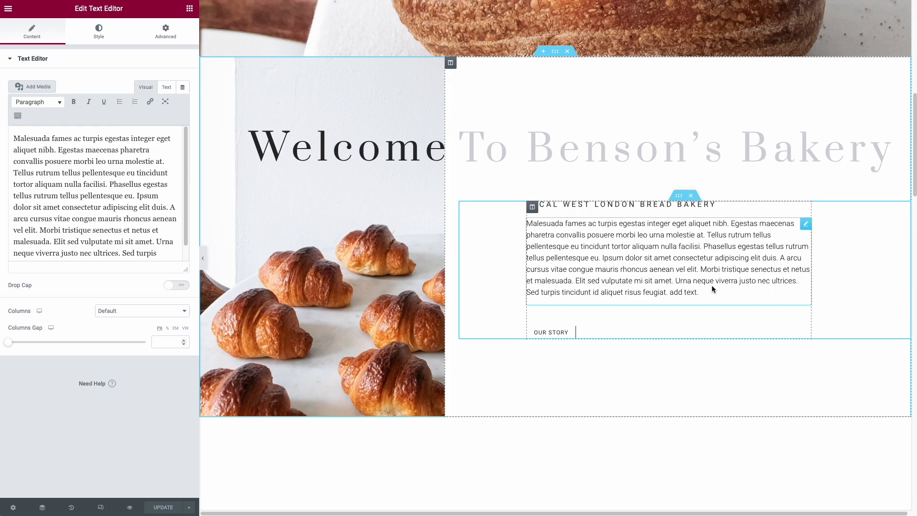
Undo the text addition in the welcome section's paragraph, update the page again and exit the editor
{"action": "key", "text": "ctrl+z"}
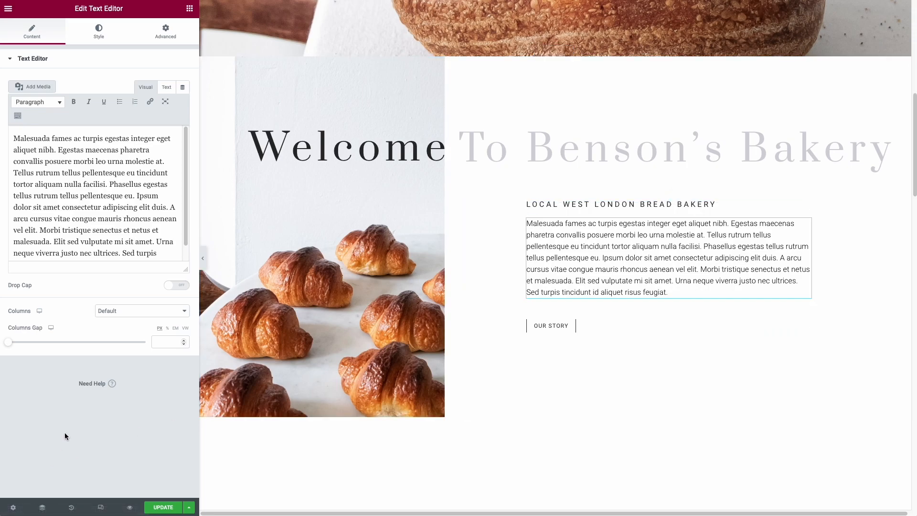
{"action": "left_click", "coordinate": [163, 507]}
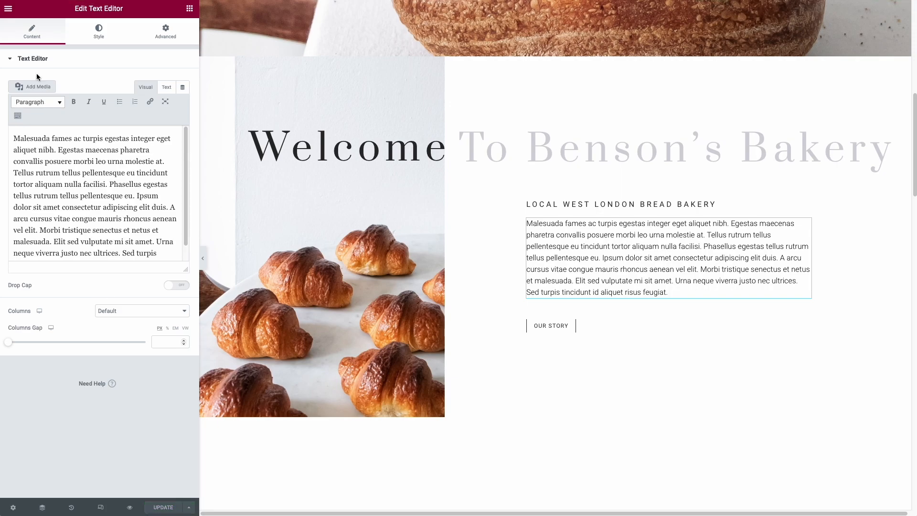
{"action": "left_click", "coordinate": [8, 8]}
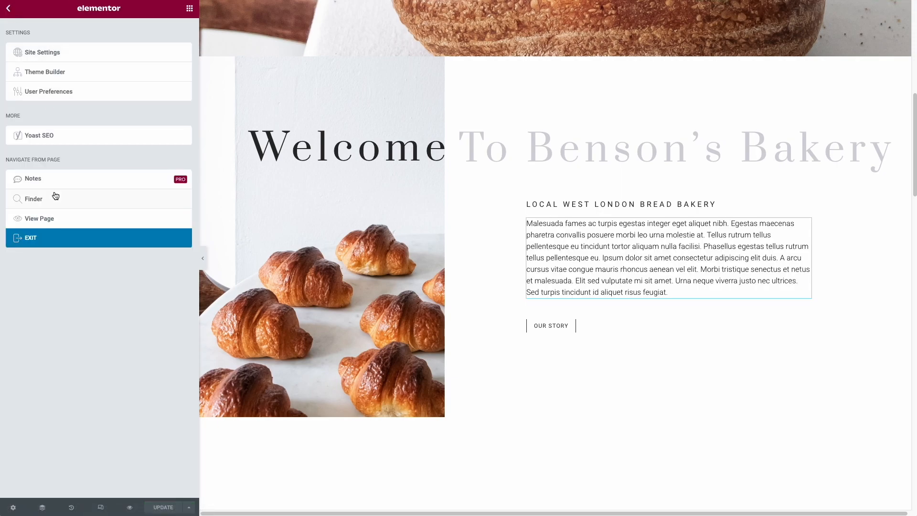
{"action": "left_click", "coordinate": [61, 241]}
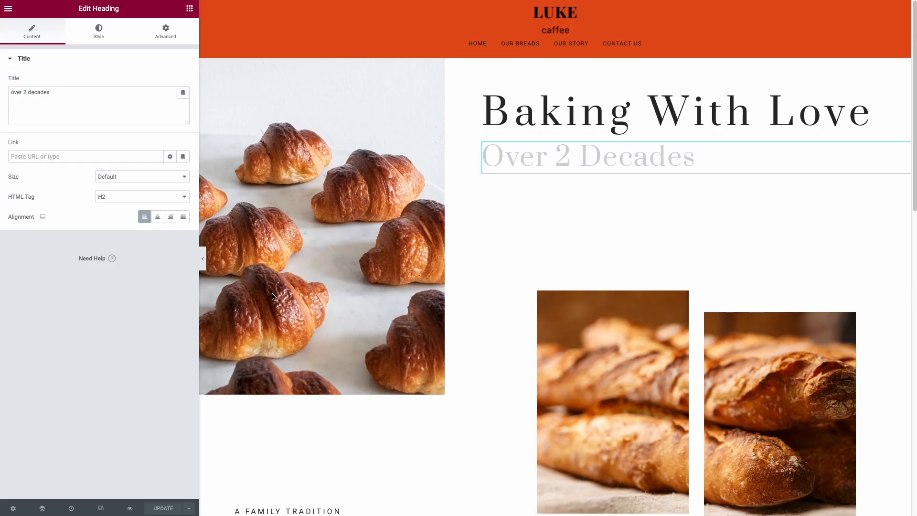
Open the paragraph below the Our Story heading for editing
{"action": "scroll", "coordinate": [528, 239], "scroll_direction": "down", "scroll_amount": 1}
{"action": "scroll", "coordinate": [528, 238], "scroll_direction": "down", "scroll_amount": 8}
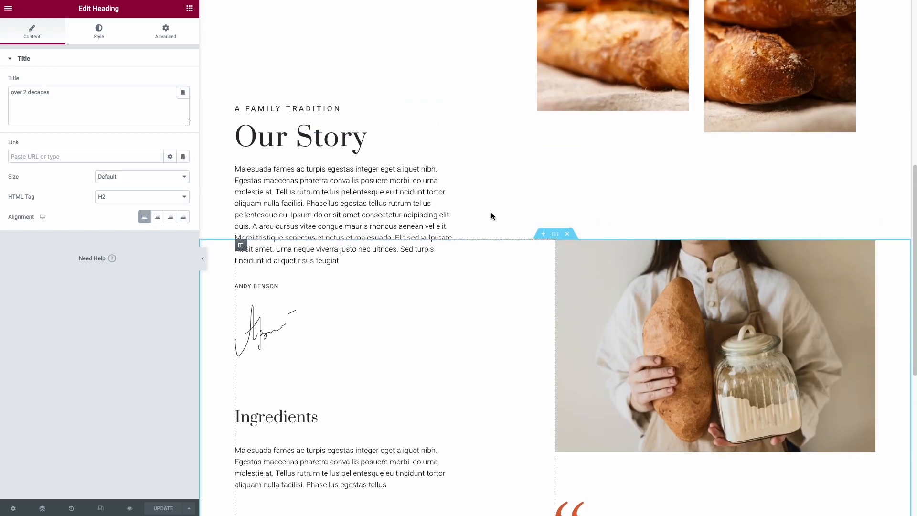
{"action": "scroll", "coordinate": [491, 216], "scroll_direction": "up", "scroll_amount": 4}
{"action": "scroll", "coordinate": [491, 220], "scroll_direction": "down", "scroll_amount": 2}
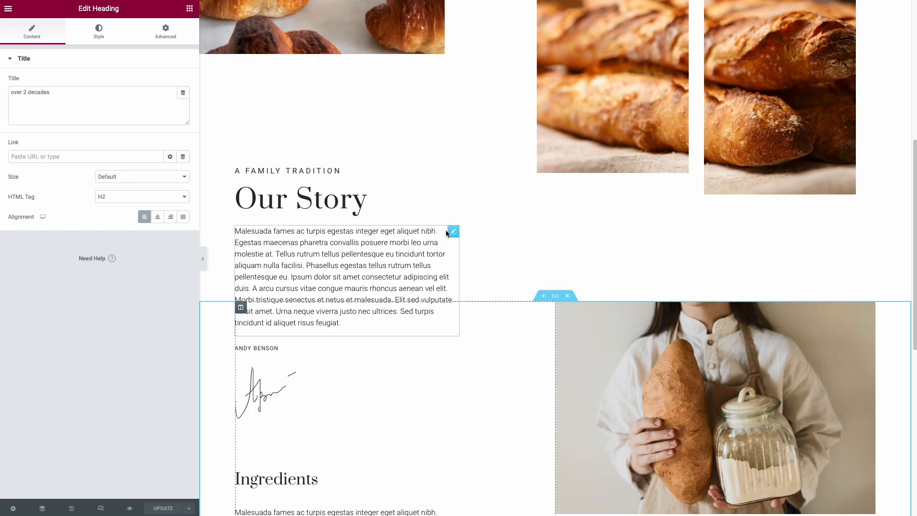
{"action": "left_click", "coordinate": [453, 231]}
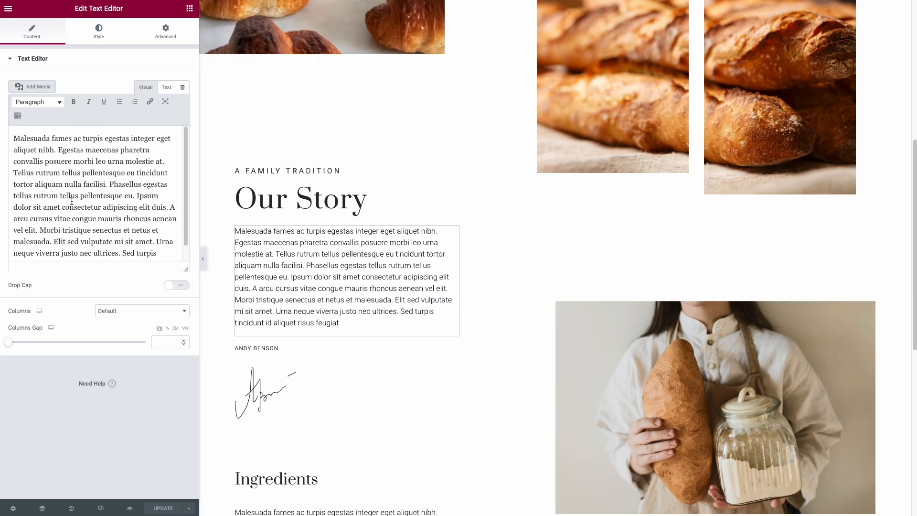
Try the Drop Cap option on the Our Story paragraph, switch it back off, and check the column choices
{"action": "left_click", "coordinate": [178, 287]}
{"action": "left_click", "coordinate": [178, 287]}
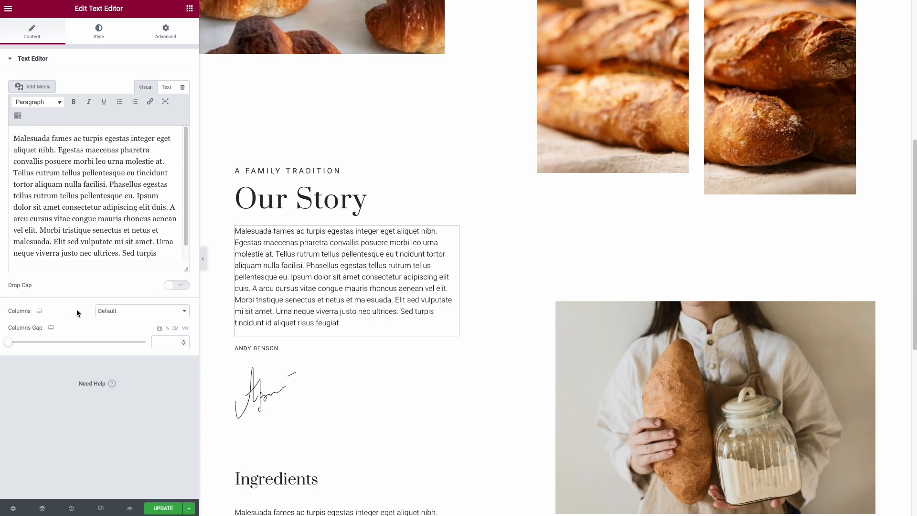
{"action": "left_click", "coordinate": [100, 310]}
{"action": "left_click", "coordinate": [76, 314]}
Try right alignment on the Our Story paragraph, set it to left alignment, and open its advanced settings
{"action": "left_click", "coordinate": [98, 31]}
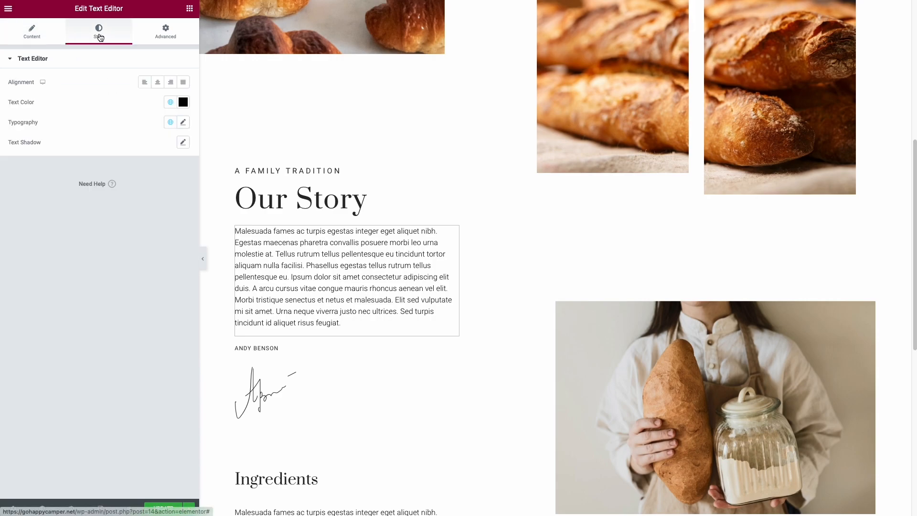
{"action": "left_click", "coordinate": [171, 83]}
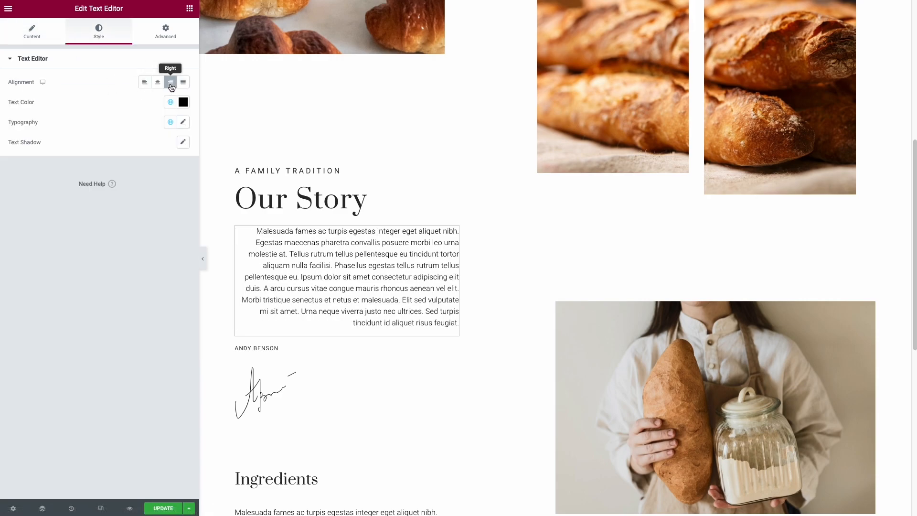
{"action": "left_click", "coordinate": [144, 85]}
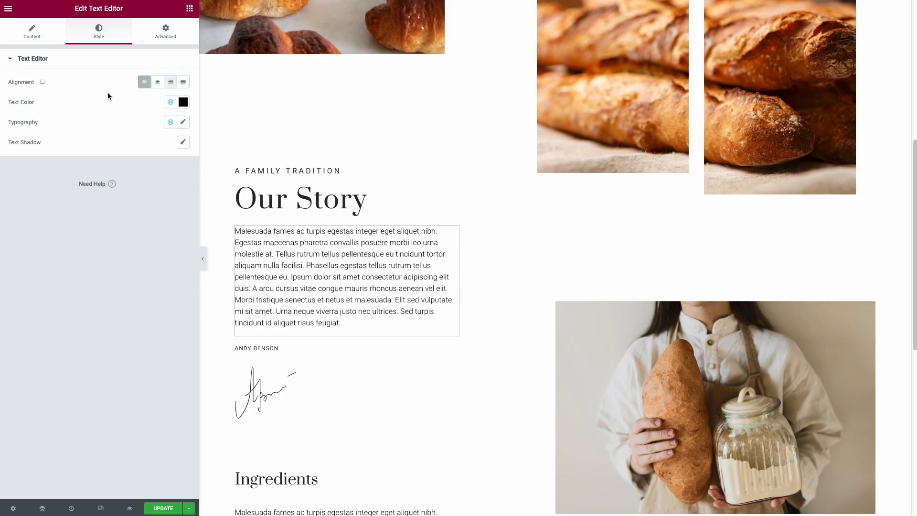
{"action": "left_click", "coordinate": [172, 41]}
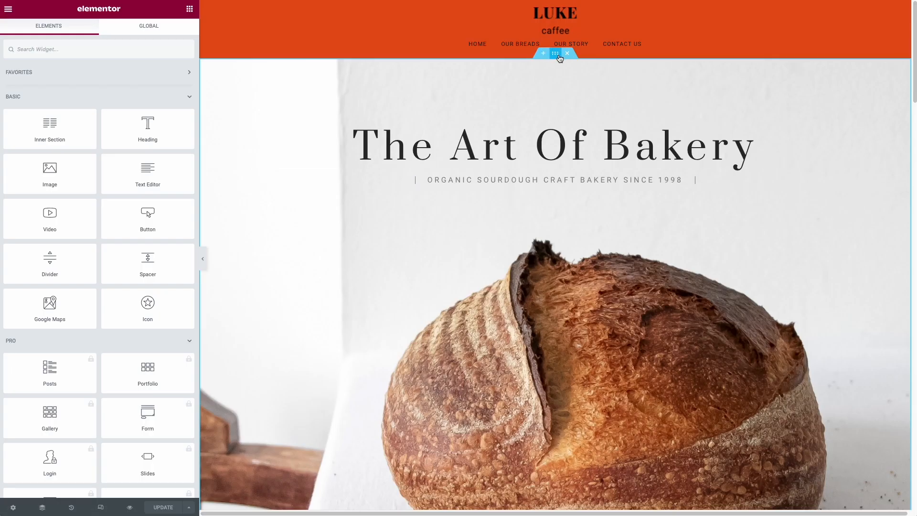
Exit the Home page editor to the dashboard and view the live site's home page
{"action": "left_click", "coordinate": [8, 9]}
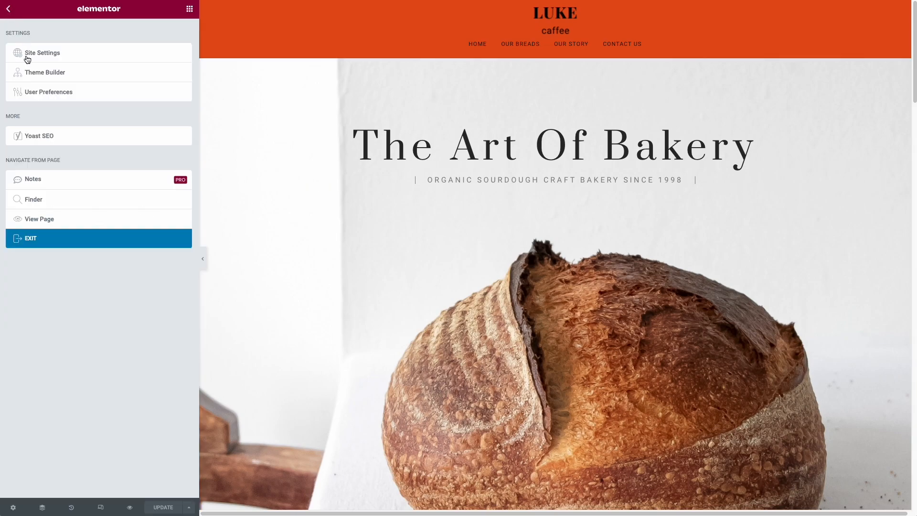
{"action": "left_click", "coordinate": [66, 249]}
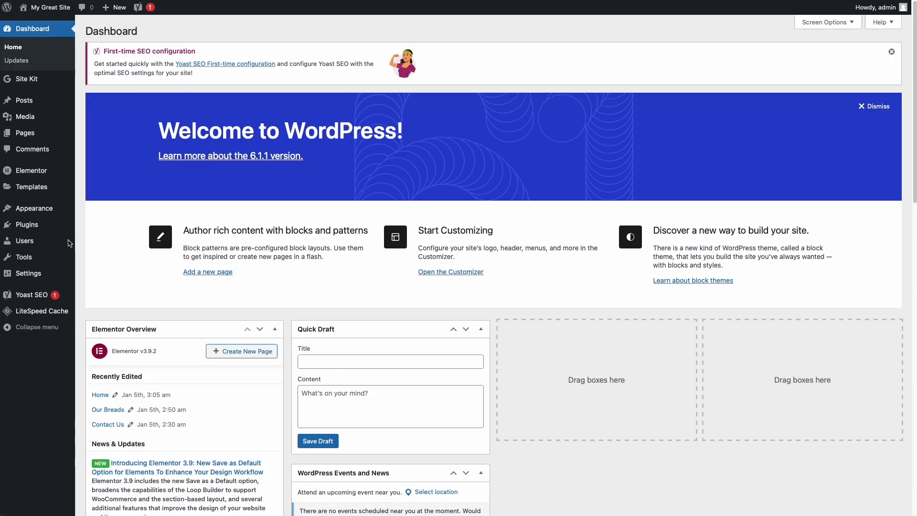
{"action": "left_click", "coordinate": [47, 21]}
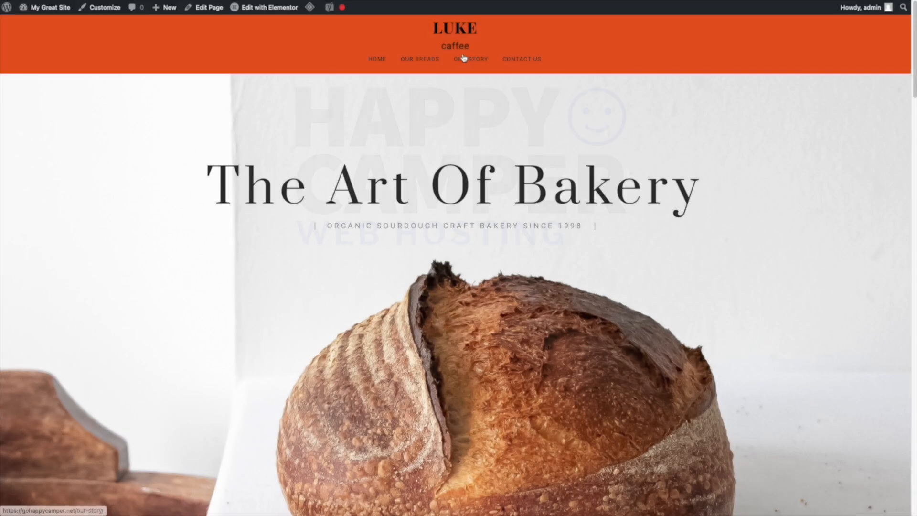